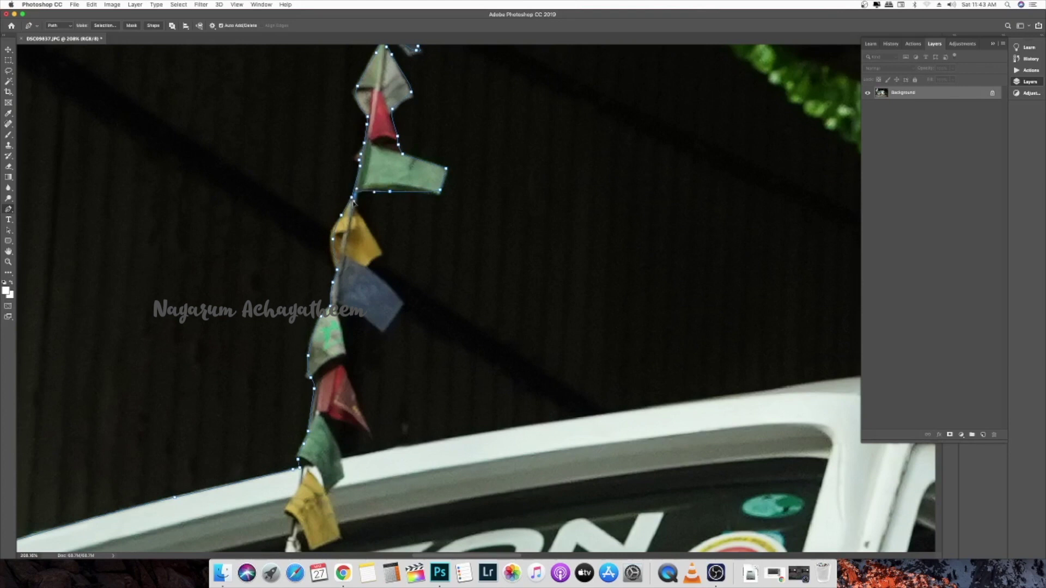
# Step: Extend the pen path around the blue, patterned and red flags on the string above the van's windscreen
pyautogui.moveTo(372, 287); pyautogui.dragTo(340, 196)
pyautogui.click(369, 212)
pyautogui.click(358, 231)
pyautogui.moveTo(351, 237); pyautogui.dragTo(345, 230)
pyautogui.click(306, 274)
pyautogui.moveTo(313, 288); pyautogui.dragTo(316, 298)
pyautogui.moveTo(326, 317); pyautogui.dragTo(333, 329)
pyautogui.moveTo(337, 342); pyautogui.dragTo(342, 253)
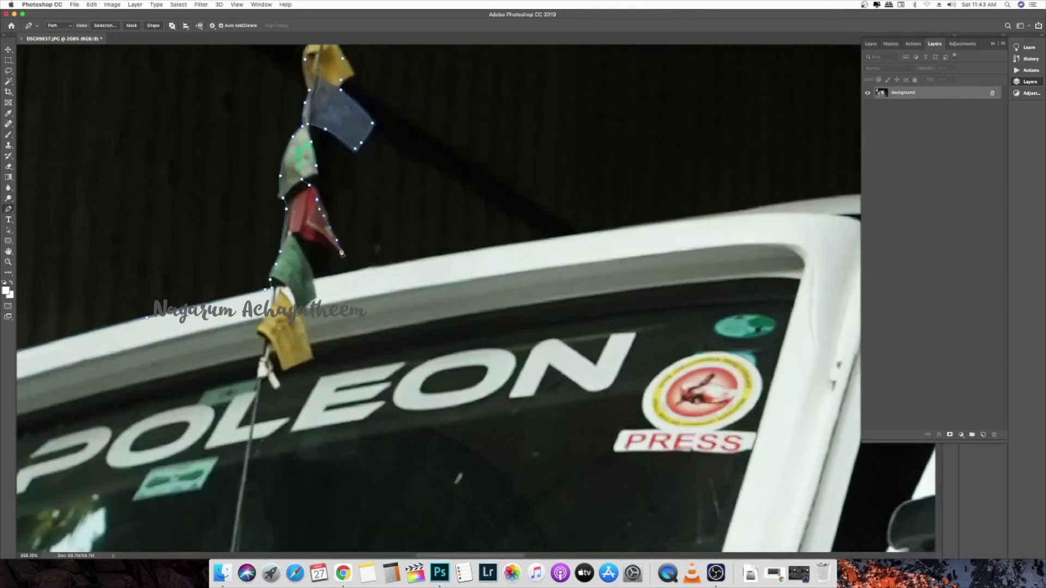
# Step: Continue the pen path from the lowest flags along the van's roof edge to the open door's upper outer corner
pyautogui.click(313, 271)
pyautogui.moveTo(557, 241); pyautogui.dragTo(483, 196)
pyautogui.moveTo(773, 177); pyautogui.dragTo(591, 185)
pyautogui.moveTo(591, 191); pyautogui.dragTo(349, 163)
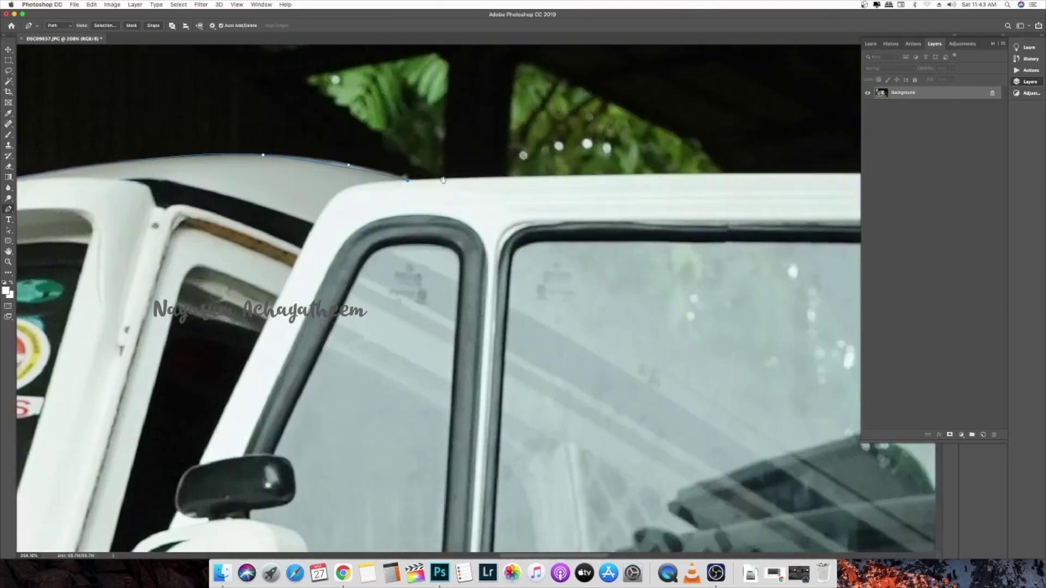
pyautogui.moveTo(532, 178); pyautogui.dragTo(581, 177)
pyautogui.moveTo(440, 168); pyautogui.dragTo(295, 170)
pyautogui.moveTo(544, 177); pyautogui.dragTo(304, 173)
pyautogui.click(662, 169)
# Step: Trace the pen path down the open door's outer edge to the van's rear roofline, undoing a misplaced curve
pyautogui.moveTo(672, 478); pyautogui.dragTo(472, 203)
pyautogui.click(482, 265)
pyautogui.click(472, 294)
pyautogui.click(494, 309)
pyautogui.moveTo(691, 422); pyautogui.dragTo(466, 301)
pyautogui.moveTo(481, 317); pyautogui.dragTo(545, 387)
pyautogui.press('super+z')
# Step: Trace the pen path along the rear roofline and down the van's back edge
pyautogui.moveTo(544, 387); pyautogui.dragTo(470, 189)
pyautogui.moveTo(478, 210); pyautogui.dragTo(513, 273)
pyautogui.click(543, 298)
pyautogui.moveTo(566, 469); pyautogui.dragTo(502, 268)
pyautogui.moveTo(527, 402); pyautogui.dragTo(463, 203)
pyautogui.click(473, 283)
pyautogui.moveTo(485, 460); pyautogui.dragTo(459, 337)
pyautogui.moveTo(465, 477); pyautogui.dragTo(442, 283)
pyautogui.moveTo(438, 337); pyautogui.dragTo(434, 383)
pyautogui.moveTo(434, 382); pyautogui.dragTo(434, 280)
pyautogui.moveTo(445, 334); pyautogui.dragTo(456, 348)
pyautogui.moveTo(457, 348); pyautogui.dragTo(421, 129)
# Step: Trace the pen path around the van's rounded lower rear corner to the rear wheel, undoing a misplaced anchor
pyautogui.moveTo(424, 313); pyautogui.dragTo(549, 243)
pyautogui.moveTo(501, 276); pyautogui.dragTo(458, 276)
pyautogui.click(437, 273)
pyautogui.moveTo(431, 350); pyautogui.dragTo(434, 238)
pyautogui.click(385, 315)
pyautogui.press('super+z')
pyautogui.click(429, 164)
pyautogui.click(424, 165)
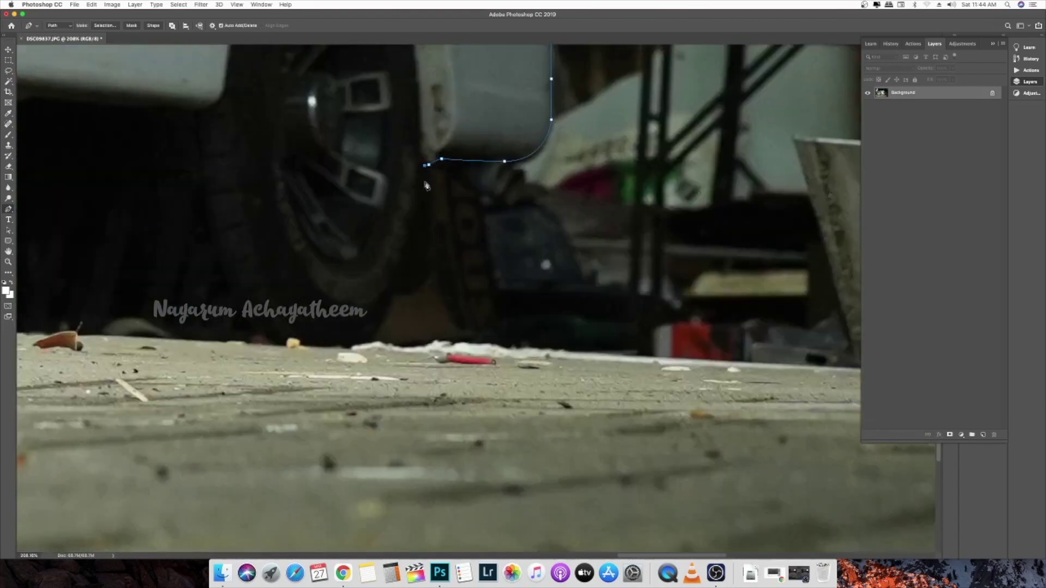
# Step: Run the pen path down the rear tyre and along the ground's upper edge towards the fallen green leaf
pyautogui.moveTo(402, 284); pyautogui.dragTo(395, 301)
pyautogui.moveTo(374, 338); pyautogui.dragTo(370, 343)
pyautogui.scroll(-5, 410, 308)
pyautogui.click(415, 329)
pyautogui.click(432, 326)
pyautogui.click(465, 331)
pyautogui.click(502, 333)
pyautogui.click(543, 335)
pyautogui.moveTo(762, 336); pyautogui.dragTo(467, 273)
pyautogui.click(387, 282)
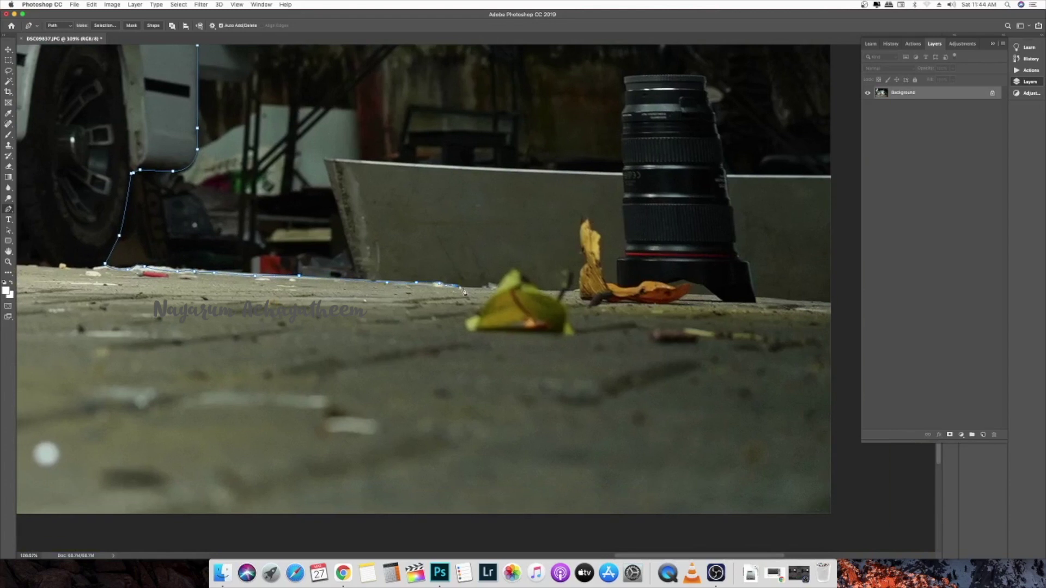
# Step: Trace the pen path around the fallen leaves and past the lens base to the photo's right edge
pyautogui.click(602, 281)
pyautogui.scroll(-2, 603, 286)
pyautogui.click(573, 283)
pyautogui.click(642, 290)
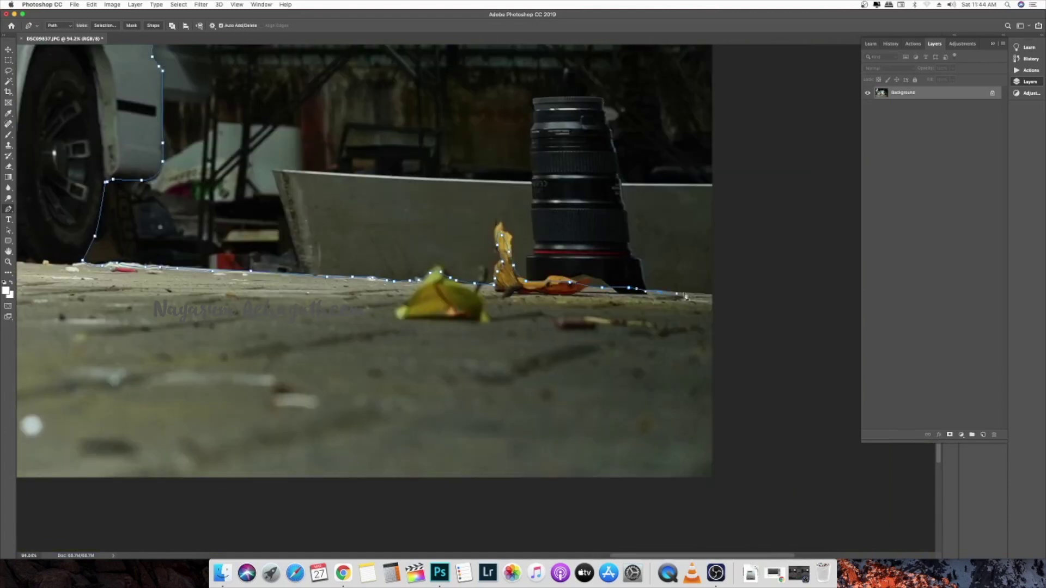
# Step: Route the pen path outside the canvas to the photo's left edge and along the ground to the stick's tip
pyautogui.scroll(-15, 503, 315)
pyautogui.moveTo(497, 336); pyautogui.dragTo(446, 336)
pyautogui.click(425, 316)
pyautogui.scroll(10, 459, 308)
pyautogui.scroll(4, 242, 368)
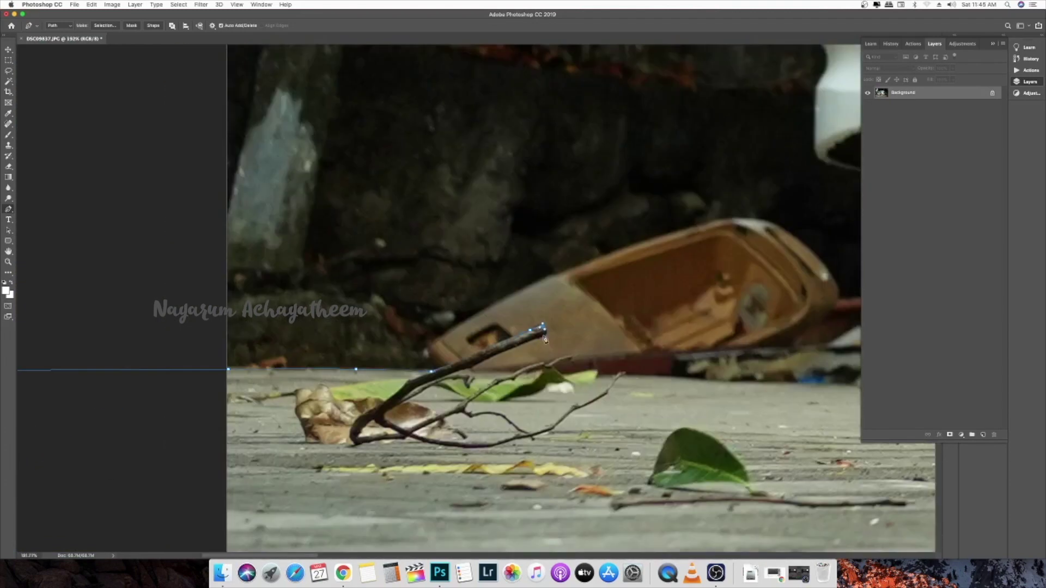
# Step: Trace the pen path past the branching twigs and along the ground edge to the front tyre
pyautogui.click(597, 371)
pyautogui.moveTo(613, 374); pyautogui.dragTo(369, 359)
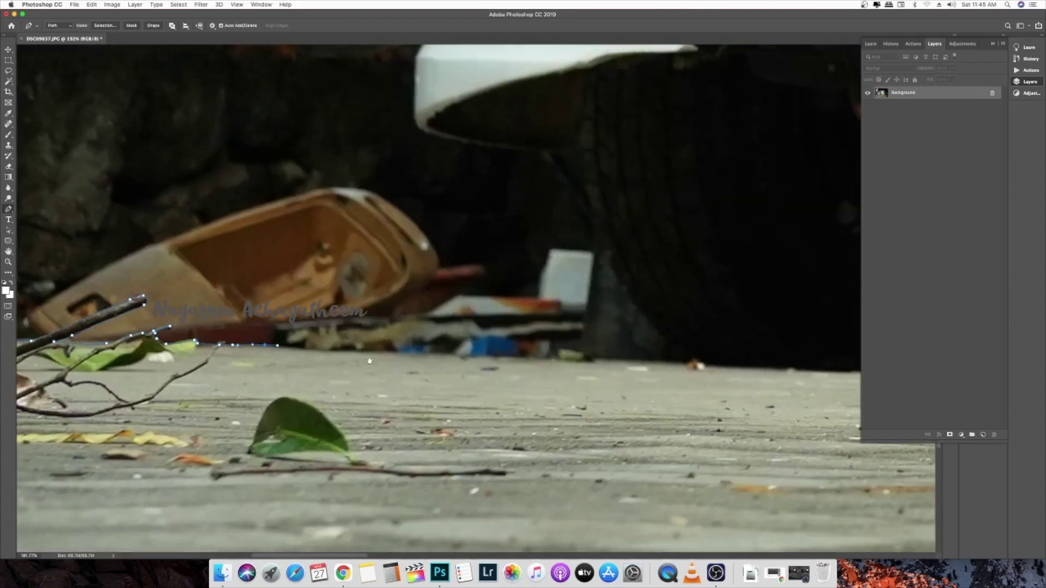
pyautogui.moveTo(443, 359); pyautogui.dragTo(158, 346)
pyautogui.click(387, 347)
pyautogui.click(407, 349)
# Step: Trace the pen path up the front tyre and along the underside of the front bumper to its outer corner
pyautogui.click(403, 338)
pyautogui.click(339, 265)
pyautogui.click(308, 191)
pyautogui.moveTo(305, 161); pyautogui.dragTo(388, 273)
pyautogui.click(383, 260)
pyautogui.click(379, 246)
pyautogui.click(336, 249)
pyautogui.click(231, 230)
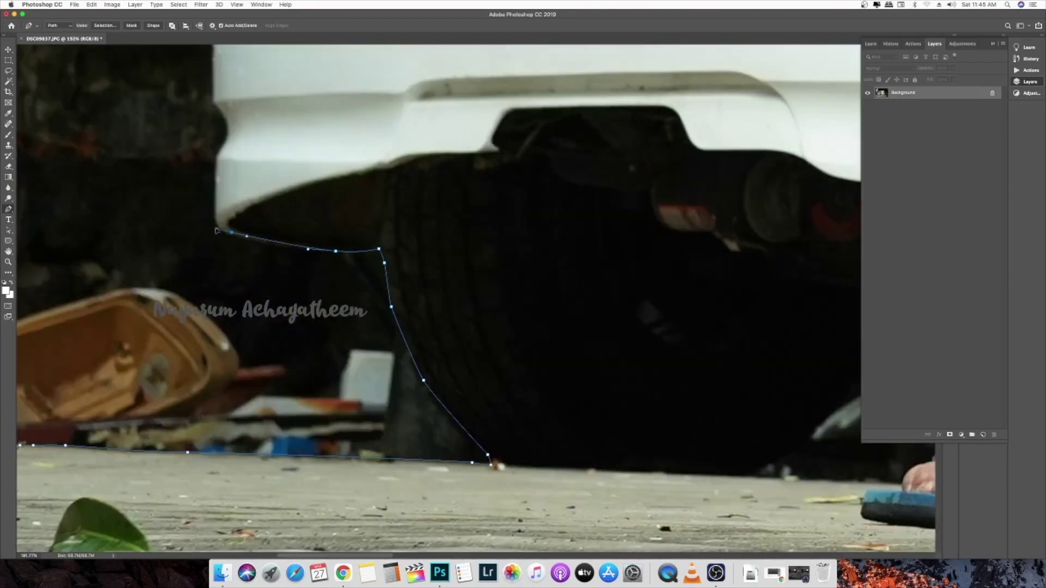
# Step: Trace the pen path up the bumper's outer side to the fog light recess
pyautogui.moveTo(217, 218); pyautogui.dragTo(237, 273)
pyautogui.moveTo(235, 247); pyautogui.dragTo(237, 221)
pyautogui.click(258, 186)
pyautogui.moveTo(258, 177); pyautogui.dragTo(284, 334)
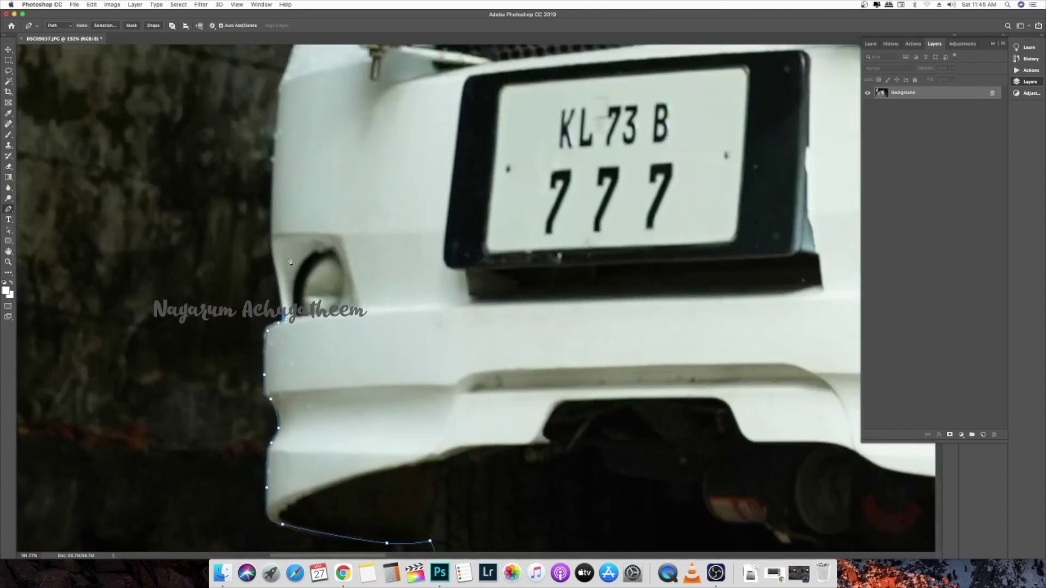
# Step: Continue the pen path up the bumper side past the fog light and around the red-ringed auxiliary lamp
pyautogui.click(275, 278)
pyautogui.click(281, 145)
pyautogui.click(293, 87)
pyautogui.moveTo(294, 90); pyautogui.dragTo(298, 222)
pyautogui.click(305, 190)
pyautogui.moveTo(308, 184); pyautogui.dragTo(313, 262)
pyautogui.click(336, 156)
pyautogui.click(343, 147)
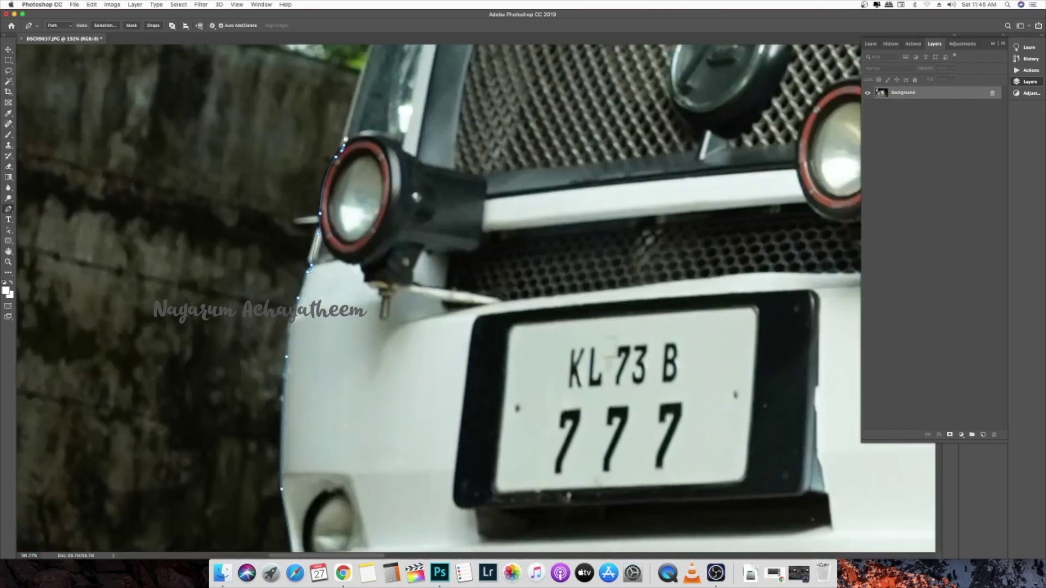
# Step: Trace the pen path around the headlight and onto the front corner of the bonnet
pyautogui.moveTo(345, 141); pyautogui.dragTo(318, 297)
pyautogui.click(330, 243)
pyautogui.moveTo(336, 231); pyautogui.dragTo(295, 327)
pyautogui.click(323, 233)
pyautogui.click(378, 201)
pyautogui.moveTo(407, 160); pyautogui.dragTo(339, 258)
pyautogui.click(332, 249)
pyautogui.moveTo(531, 178); pyautogui.dragTo(330, 254)
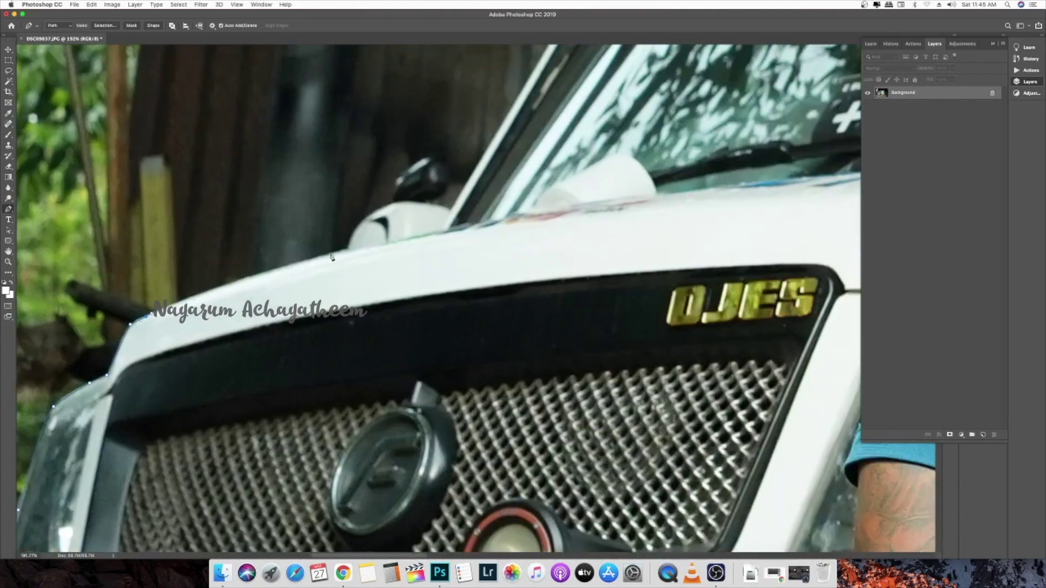
# Step: Trace the pen path along the bonnet's upper edge and around the small black wing mirror
pyautogui.click(332, 253)
pyautogui.moveTo(232, 289); pyautogui.dragTo(232, 283)
pyautogui.click(444, 181)
pyautogui.click(433, 198)
pyautogui.click(426, 202)
pyautogui.click(450, 210)
# Step: Trace the pen path up the windscreen pillar and close it at the roof's front corner
pyautogui.moveTo(462, 188); pyautogui.dragTo(306, 346)
pyautogui.moveTo(371, 239); pyautogui.dragTo(380, 223)
pyautogui.moveTo(432, 154); pyautogui.dragTo(327, 344)
pyautogui.click(348, 276)
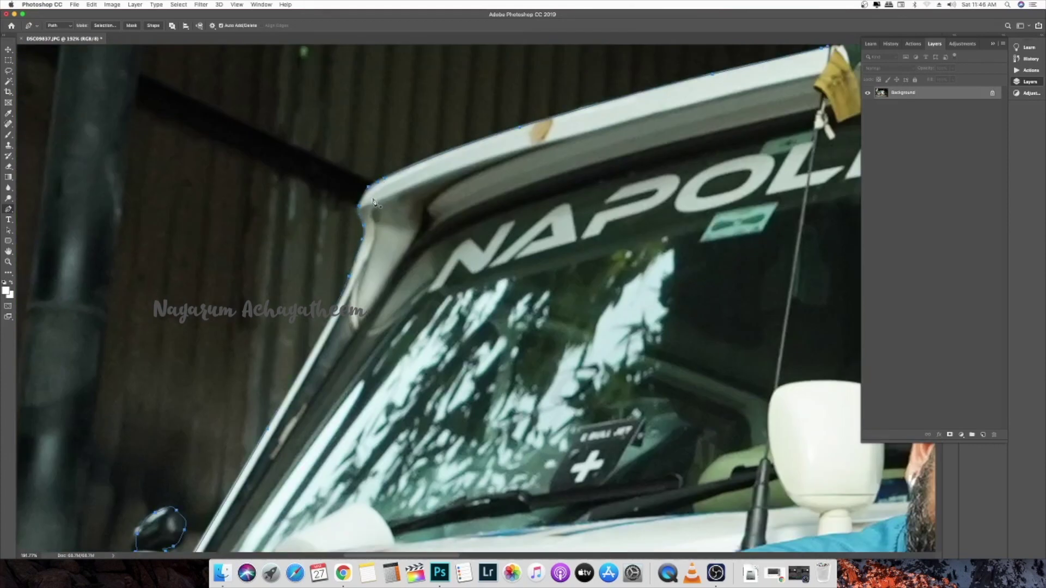
pyautogui.scroll(-10, 375, 204)
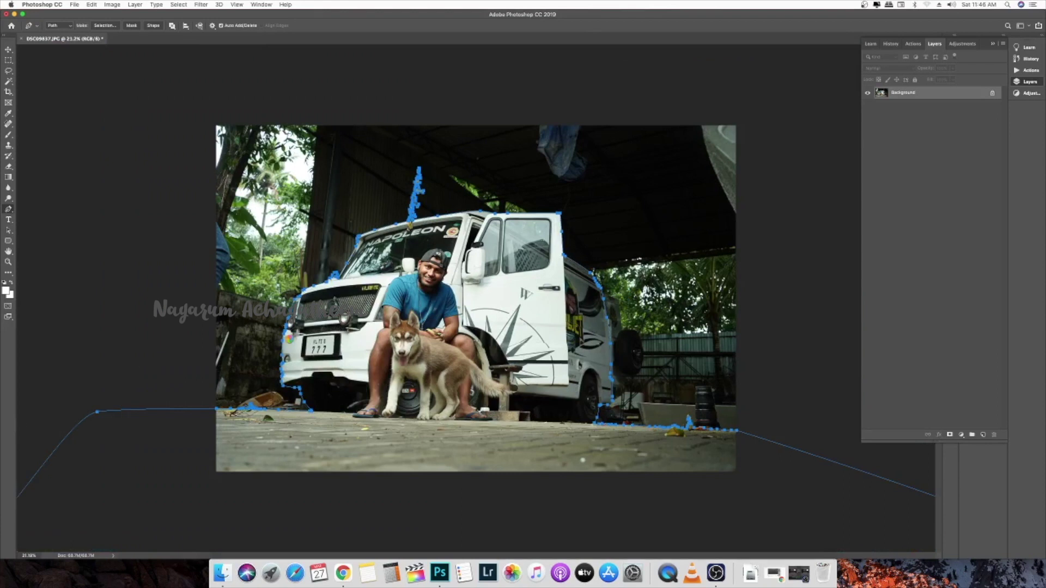
# Step: Convert the closed path to a selection and add it as a layer mask that hides the background
pyautogui.press('super+Return')
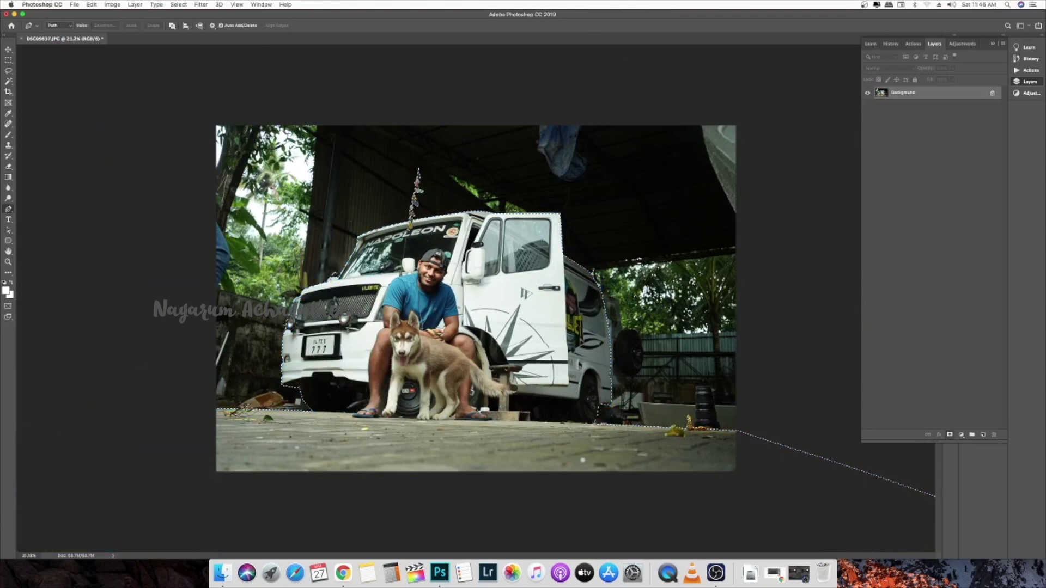
pyautogui.click(949, 435)
pyautogui.click(882, 94)
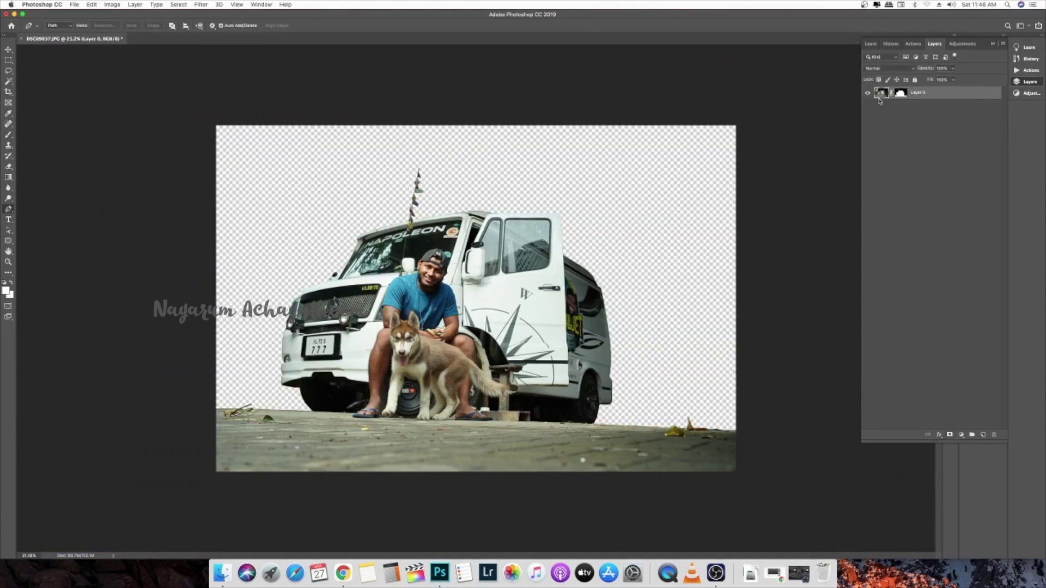
# Step: Duplicate the masked layer and delete the layer mask from the original Layer 0 beneath it
pyautogui.press('super+j')
pyautogui.rightClick(901, 105)
pyautogui.click(914, 121)
pyautogui.click(868, 106)
pyautogui.click(868, 106)
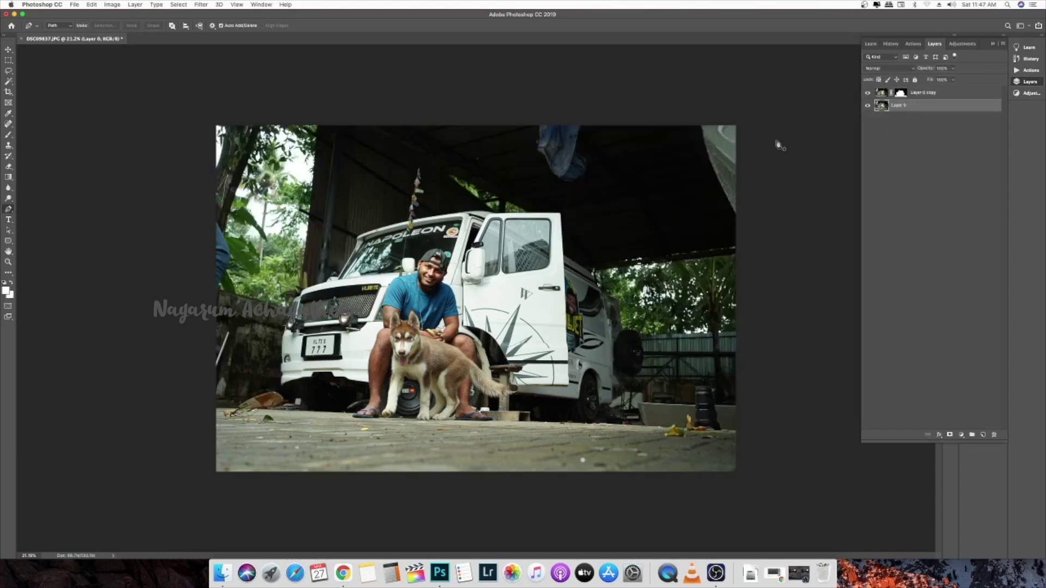
# Step: Browse folder 02 in the file-opening dialog for a second photo and preview a candidate image
pyautogui.press('super+o')
pyautogui.scroll(3, 532, 205)
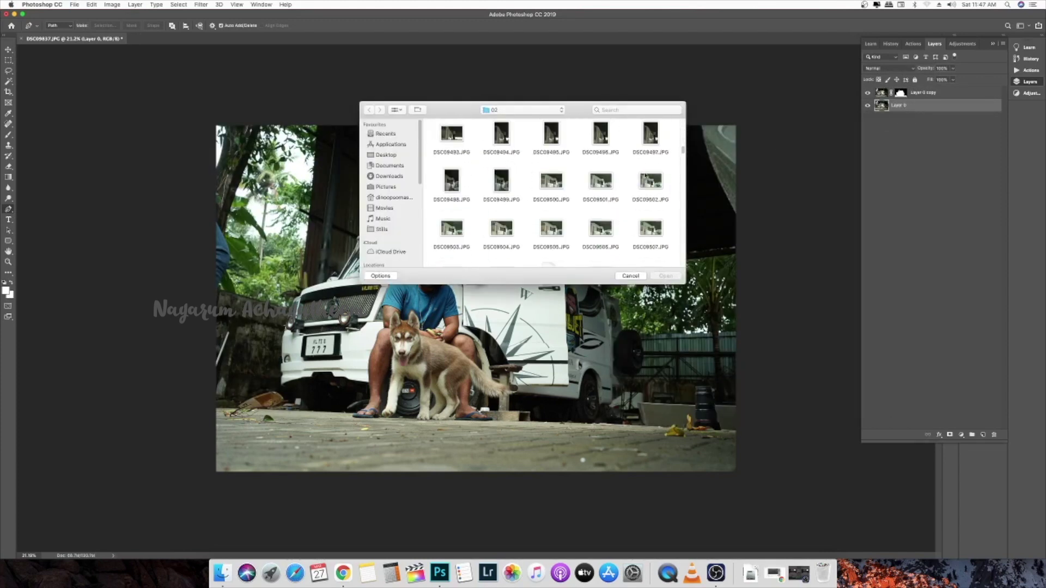
pyautogui.moveTo(682, 209); pyautogui.dragTo(681, 258)
pyautogui.scroll(-5, 576, 227)
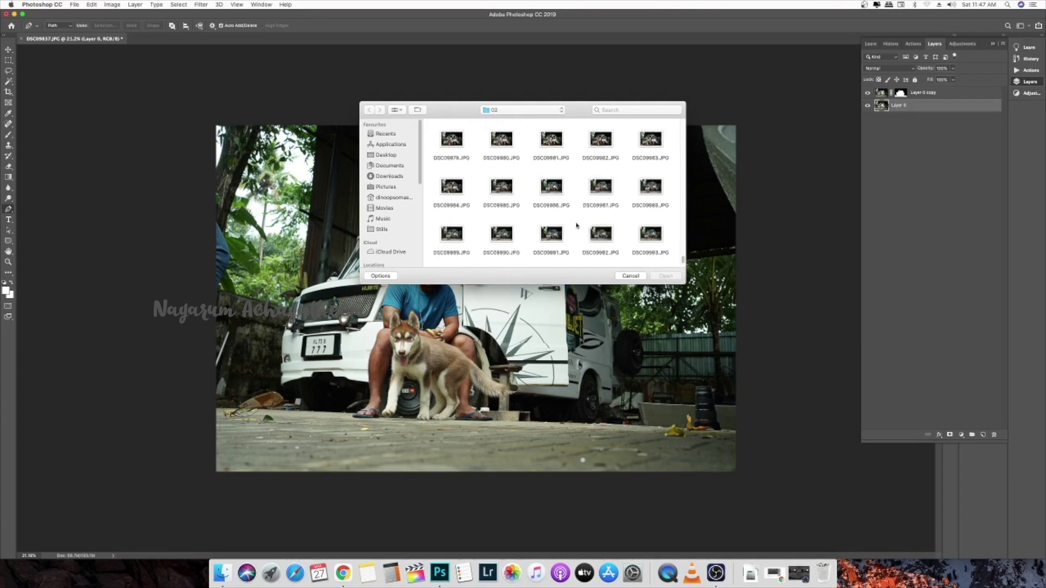
pyautogui.scroll(15, 569, 226)
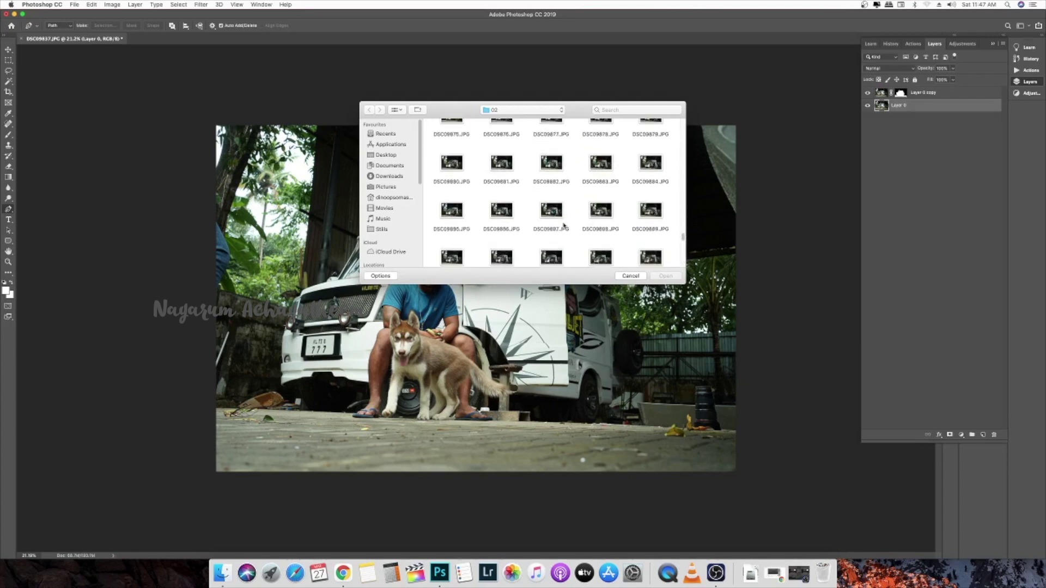
pyautogui.scroll(5, 544, 207)
pyautogui.click(501, 177)
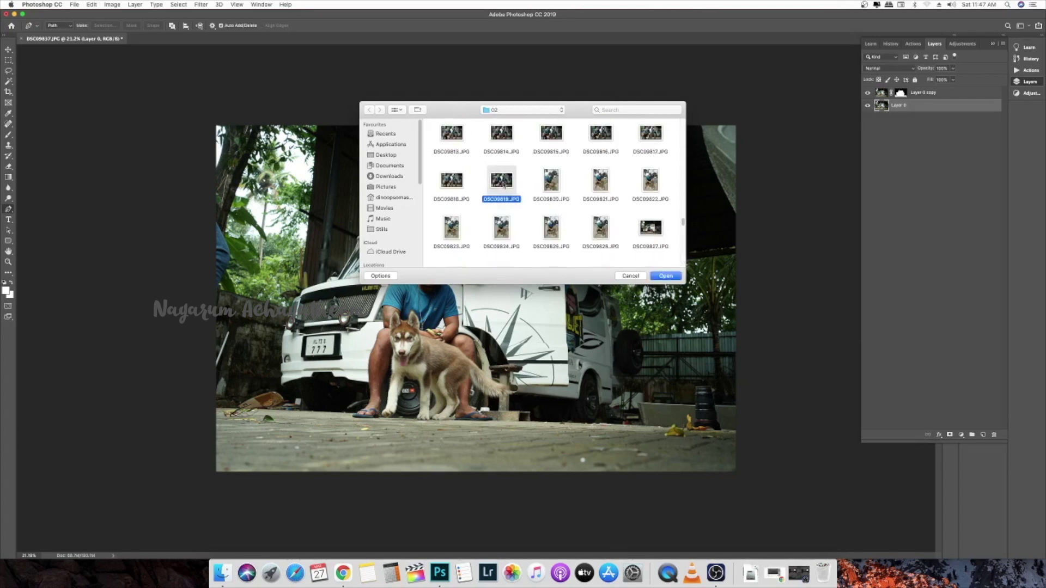
pyautogui.scroll(1, 503, 167)
pyautogui.click(503, 167)
pyautogui.press('space')
pyautogui.press('space')
# Step: Preview DSC09805.JPG and open it as a second document
pyautogui.scroll(2, 540, 162)
pyautogui.click(538, 175)
pyautogui.press('space')
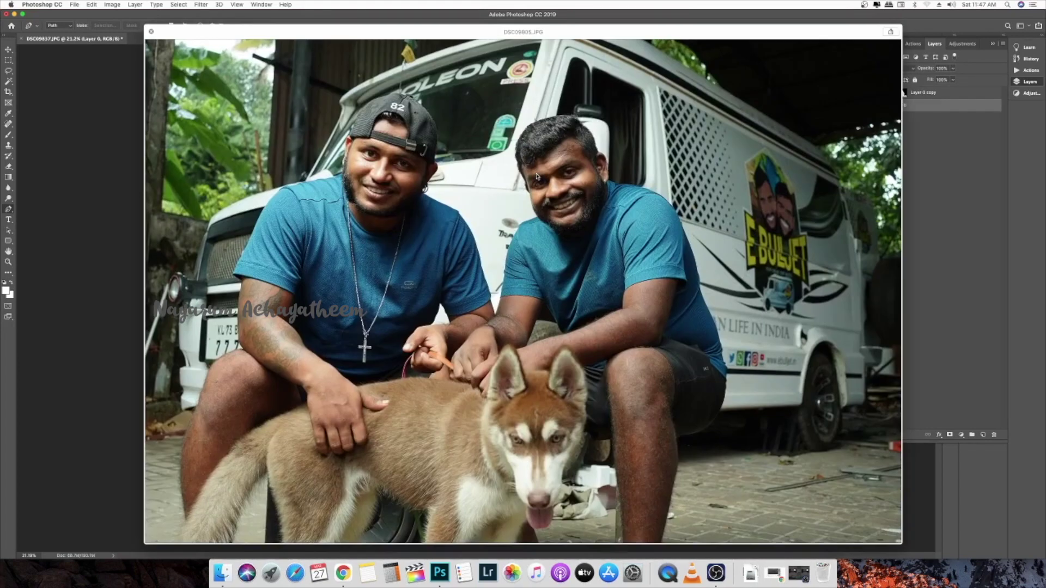
pyautogui.press('space')
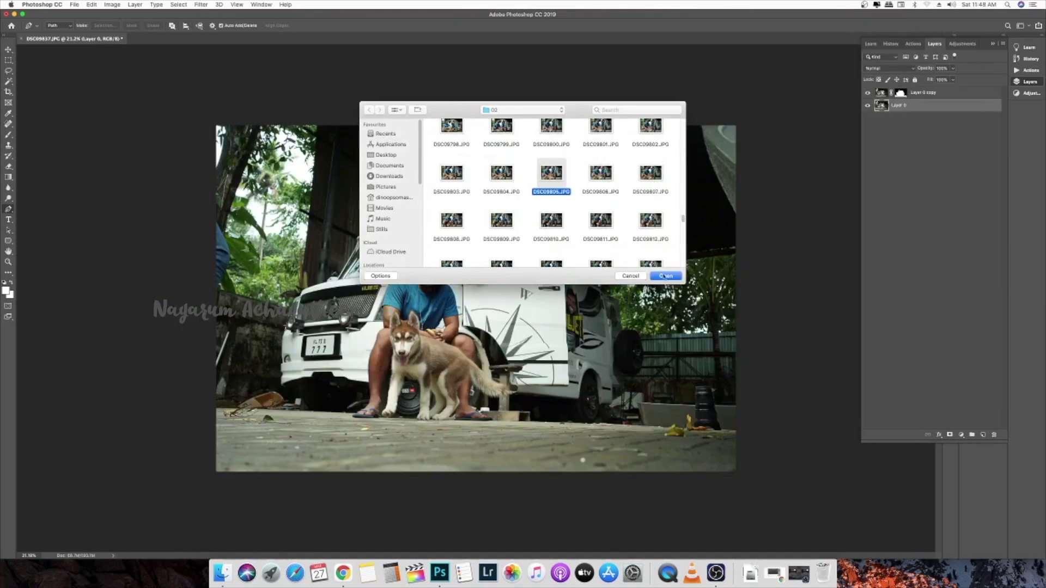
pyautogui.click(666, 275)
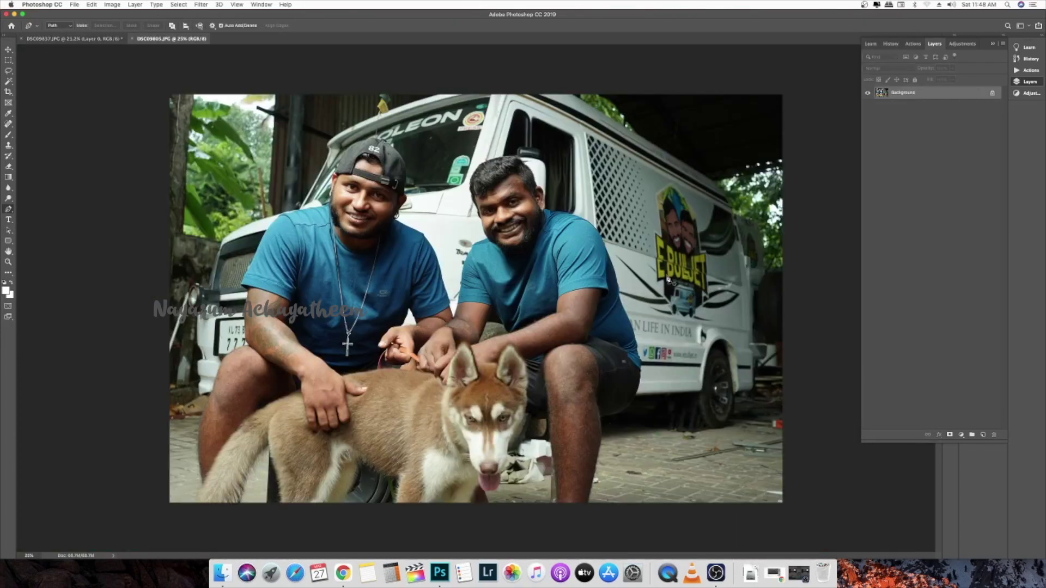
# Step: Trace a pen path along the hair outline of the man without a cap, over the head to his ear
pyautogui.scroll(10, 484, 167)
pyautogui.click(382, 262)
pyautogui.click(393, 242)
pyautogui.click(399, 233)
pyautogui.click(405, 224)
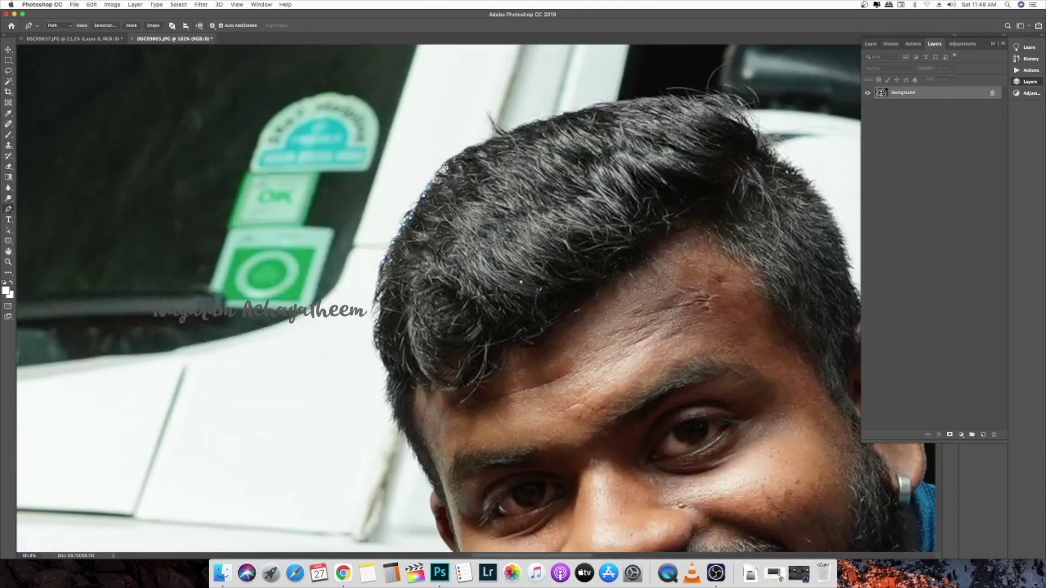
pyautogui.moveTo(506, 137); pyautogui.dragTo(411, 211)
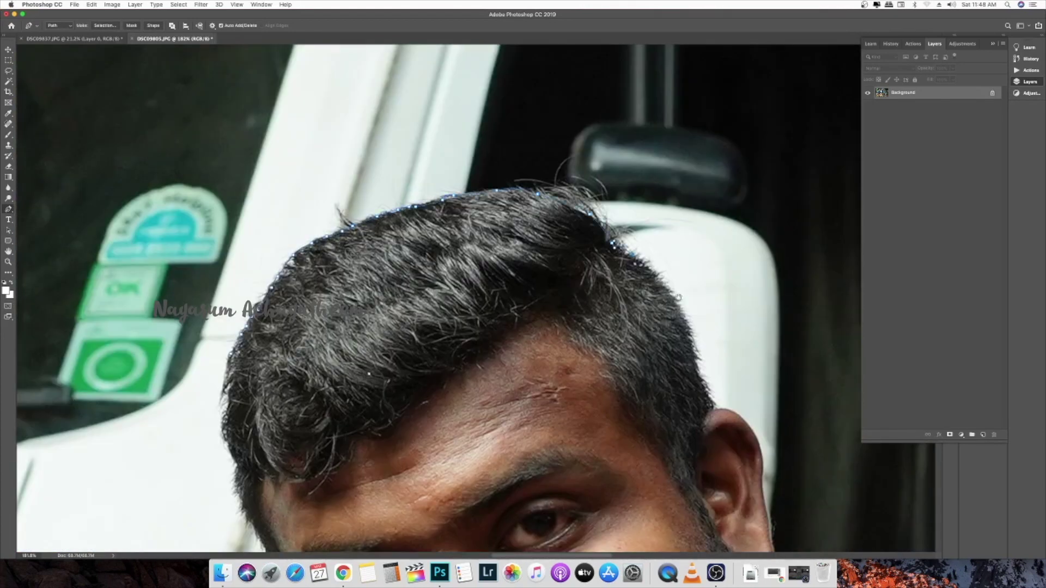
pyautogui.scroll(-4, 679, 297)
pyautogui.hscroll(5, 679, 296)
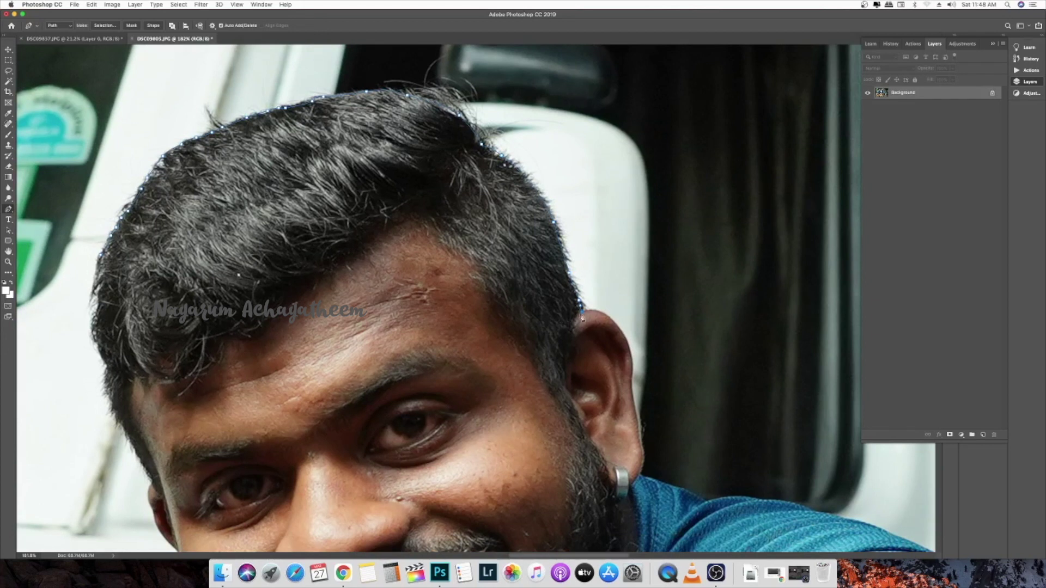
# Step: Continue the pen path around the man's ear and from his collar along the top of his shoulder
pyautogui.scroll(-3, 627, 402)
pyautogui.hscroll(6, 616, 357)
pyautogui.scroll(-2, 615, 356)
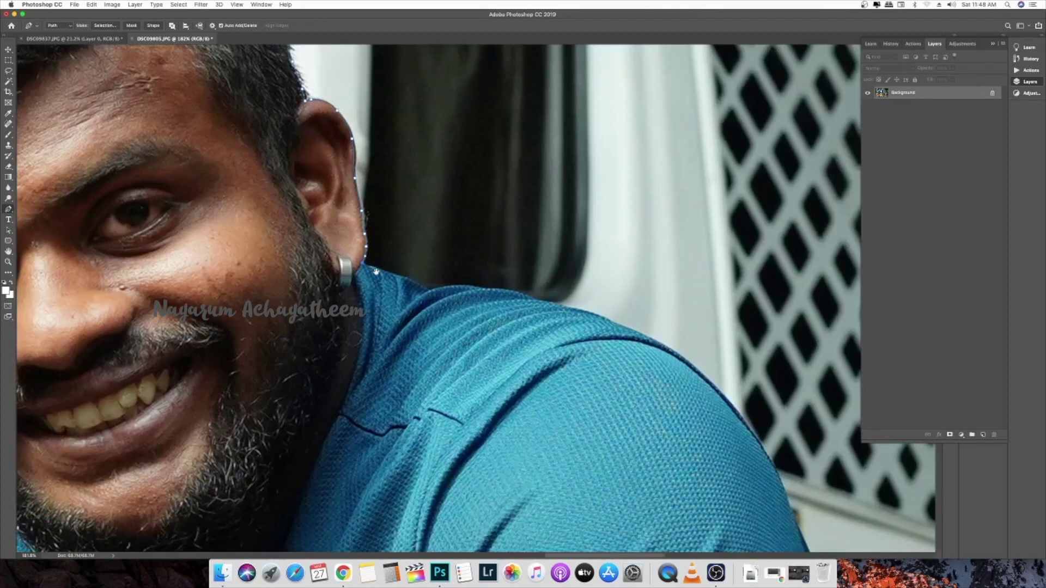
pyautogui.hscroll(6, 552, 310)
pyautogui.click(435, 266)
pyautogui.click(495, 290)
# Step: Trace the pen path over the man's outer shoulder and down past the sleeve to the back of his shirt
pyautogui.hscroll(5, 495, 291)
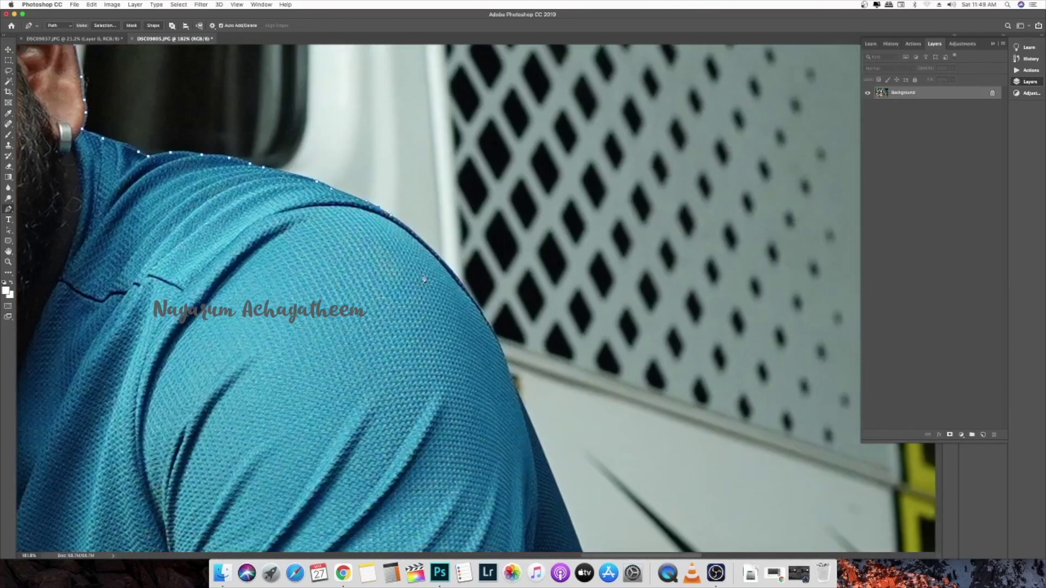
pyautogui.click(430, 248)
pyautogui.click(458, 277)
pyautogui.scroll(-4, 463, 283)
pyautogui.click(431, 215)
pyautogui.scroll(-5, 467, 319)
pyautogui.hscroll(2, 466, 318)
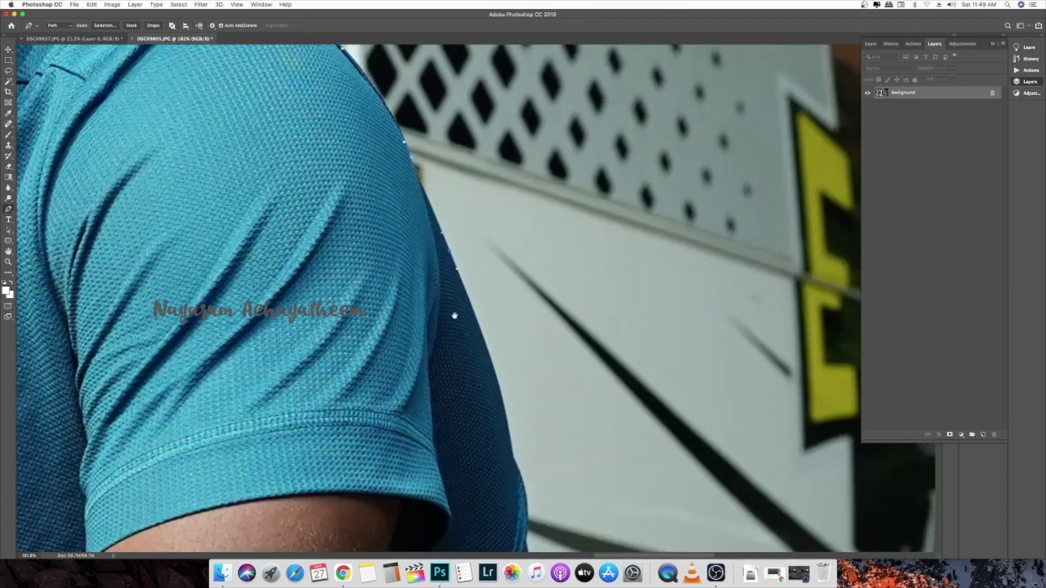
# Step: Continue the pen path down the back edge of the man's shirt from the sleeve to his waist
pyautogui.click(475, 315)
pyautogui.scroll(-5, 495, 396)
pyautogui.moveTo(477, 317); pyautogui.dragTo(507, 384)
pyautogui.scroll(-5, 480, 338)
pyautogui.scroll(-5, 508, 385)
pyautogui.moveTo(505, 344); pyautogui.dragTo(510, 361)
pyautogui.click(513, 376)
pyautogui.scroll(-4, 504, 331)
pyautogui.hscroll(1, 504, 331)
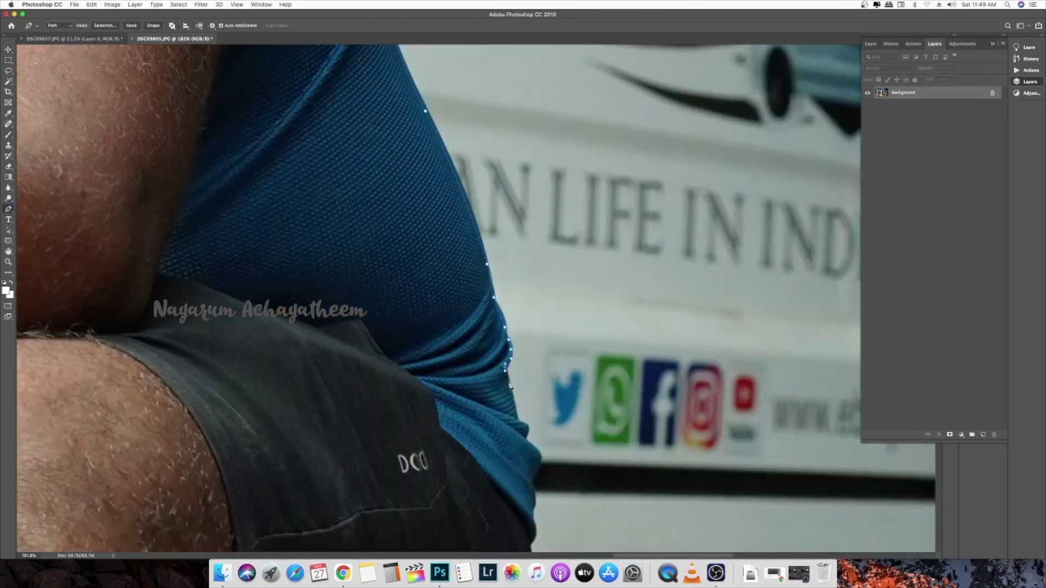
# Step: Trace the pen path around the shirt's lower folds and hem onto the back of the shorts
pyautogui.click(509, 383)
pyautogui.scroll(-5, 509, 385)
pyautogui.click(489, 325)
pyautogui.click(503, 379)
pyautogui.scroll(-5, 504, 380)
pyautogui.click(499, 308)
pyautogui.scroll(-5, 500, 322)
pyautogui.click(506, 270)
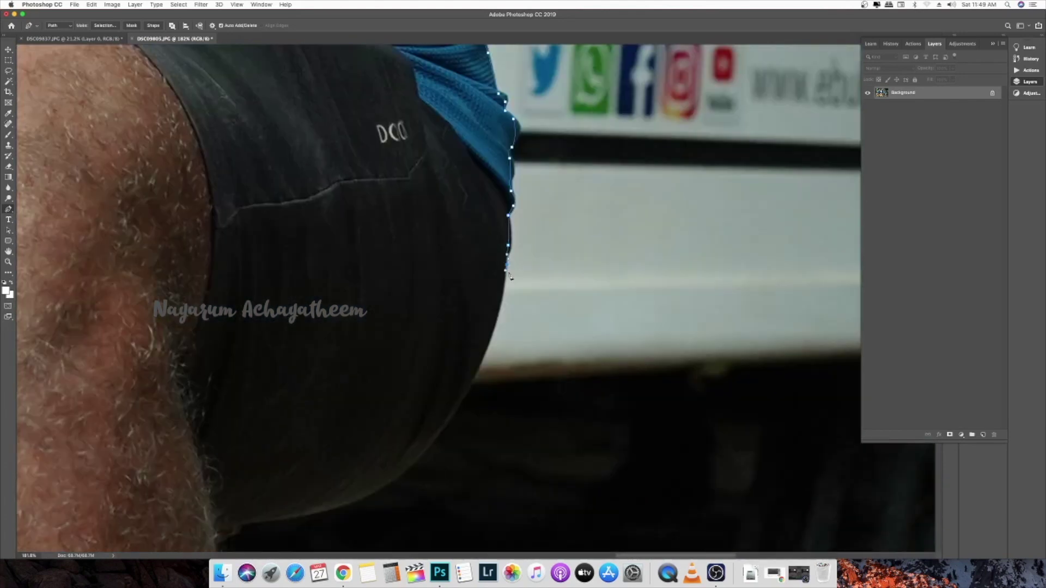
# Step: Continue the pen path around the seat of the shorts and along their underside to the back of the knee
pyautogui.scroll(-5, 507, 274)
pyautogui.click(492, 283)
pyautogui.scroll(-5, 492, 285)
pyautogui.moveTo(442, 336); pyautogui.dragTo(447, 272)
pyautogui.scroll(-5, 414, 342)
pyautogui.click(448, 243)
# Step: Trace the pen path down the outer edge of the man's calf
pyautogui.scroll(5, 444, 247)
pyautogui.click(443, 265)
pyautogui.click(451, 342)
pyautogui.click(446, 315)
pyautogui.click(441, 333)
pyautogui.moveTo(439, 370); pyautogui.dragTo(434, 235)
pyautogui.click(419, 283)
pyautogui.click(411, 339)
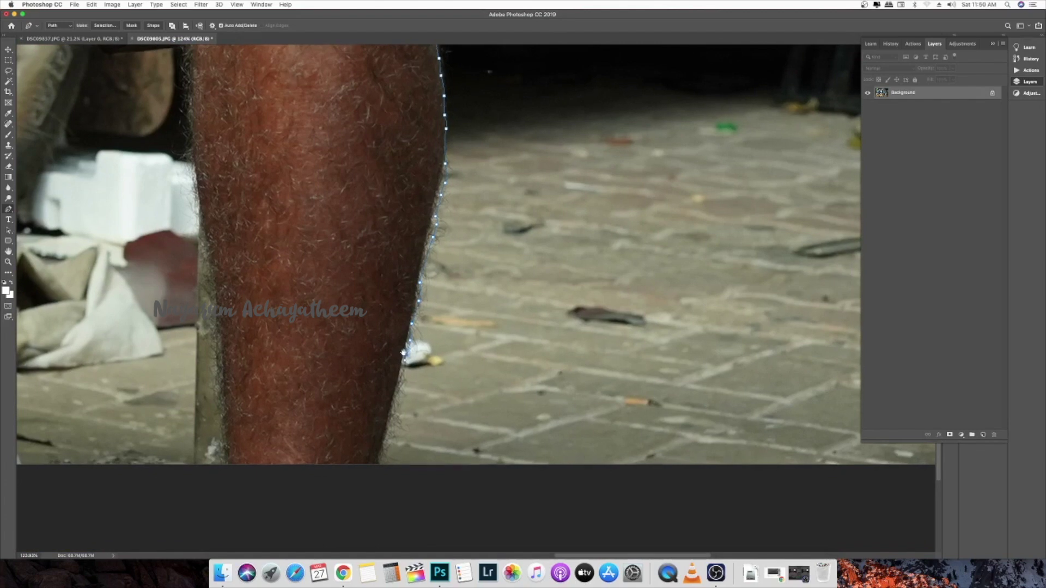
# Step: Carry the pen path down the lower leg and across beneath the photo's bottom edge to the leg's inner side
pyautogui.moveTo(403, 353); pyautogui.dragTo(424, 274)
pyautogui.click(406, 359)
pyautogui.click(403, 377)
pyautogui.moveTo(402, 390); pyautogui.dragTo(387, 400)
pyautogui.moveTo(281, 413); pyautogui.dragTo(270, 414)
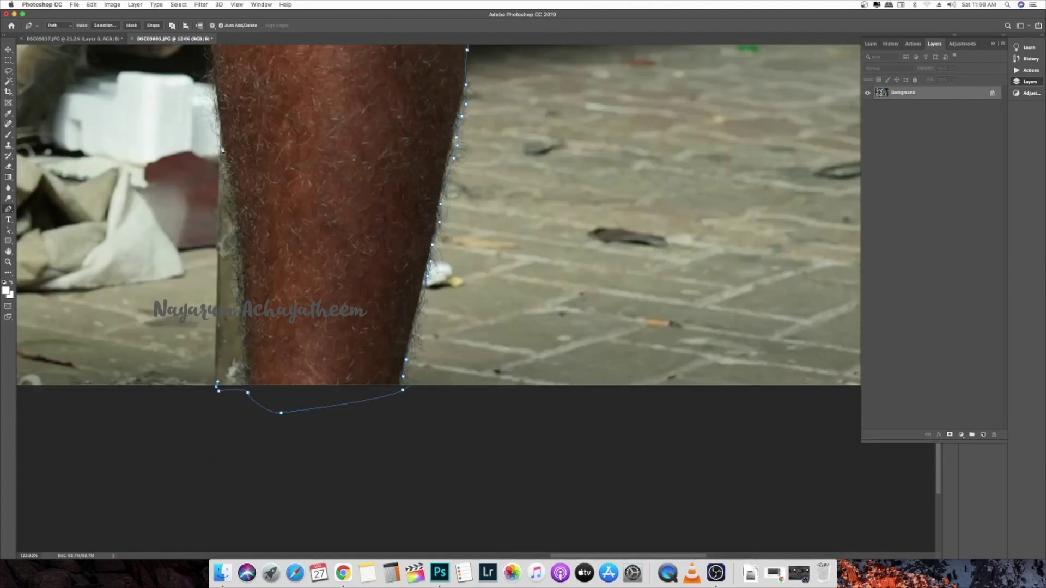
pyautogui.scroll(-8, 223, 150)
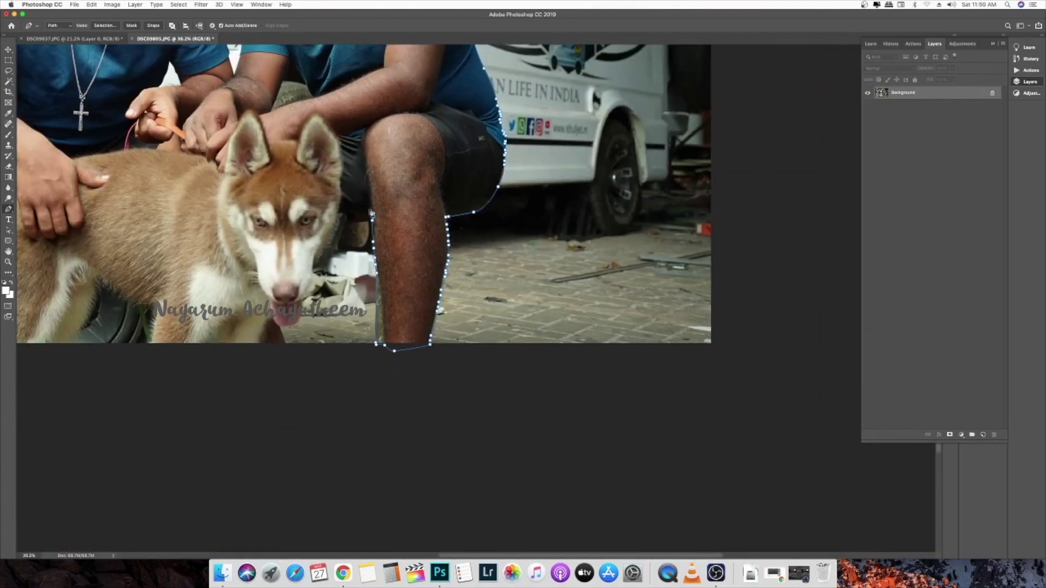
# Step: Continue the pen path from the dog's ear around the man's fingers
pyautogui.scroll(4, 371, 212)
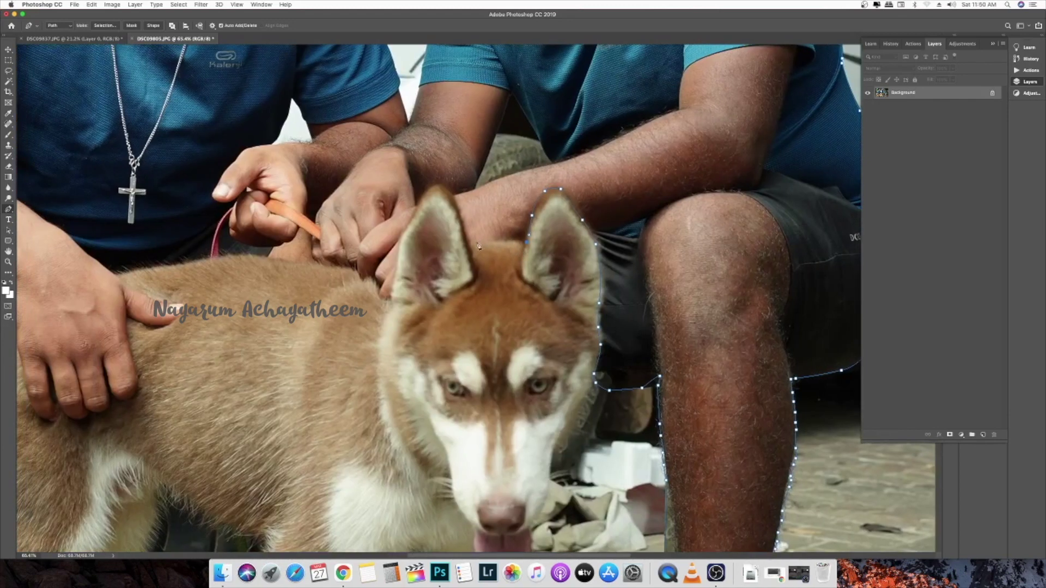
pyautogui.click(391, 300)
pyautogui.click(380, 290)
pyautogui.moveTo(371, 279); pyautogui.dragTo(353, 277)
pyautogui.moveTo(332, 271); pyautogui.dragTo(321, 271)
pyautogui.moveTo(312, 260); pyautogui.dragTo(389, 281)
pyautogui.scroll(5, 386, 248)
# Step: Trace the pen path over the man's knuckles and wrist and up his forearm to the sleeve
pyautogui.click(387, 233)
pyautogui.scroll(3, 386, 234)
pyautogui.moveTo(424, 235); pyautogui.dragTo(437, 223)
pyautogui.click(457, 205)
pyautogui.scroll(3, 565, 114)
pyautogui.hscroll(2, 545, 164)
pyautogui.click(487, 222)
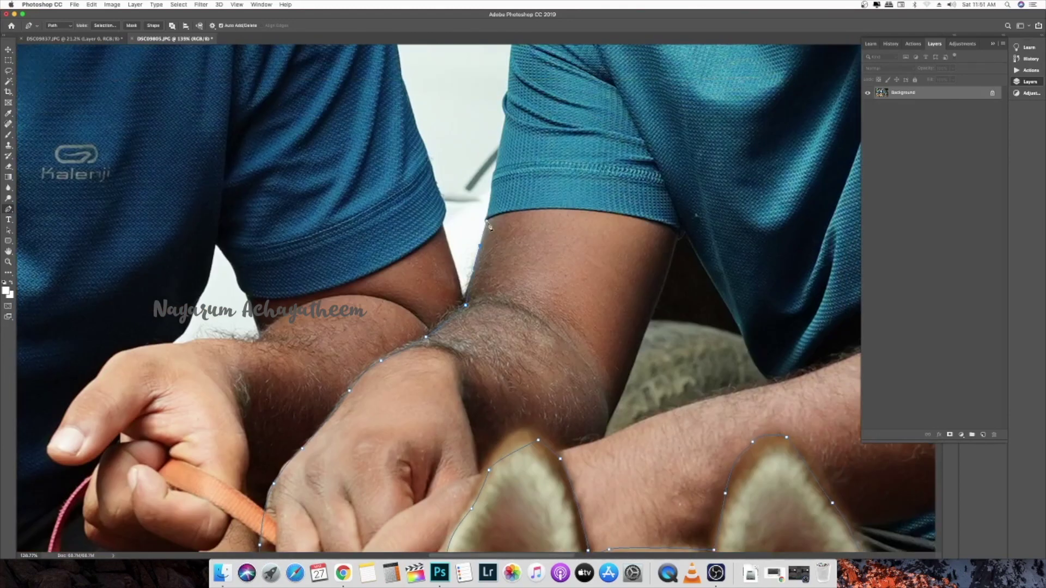
# Step: Continue the pen path up the outer edge of the sleeve and over the shoulder to the beard
pyautogui.click(487, 218)
pyautogui.scroll(2, 473, 242)
pyautogui.hscroll(1, 473, 243)
pyautogui.click(484, 158)
pyautogui.moveTo(494, 117); pyautogui.dragTo(426, 274)
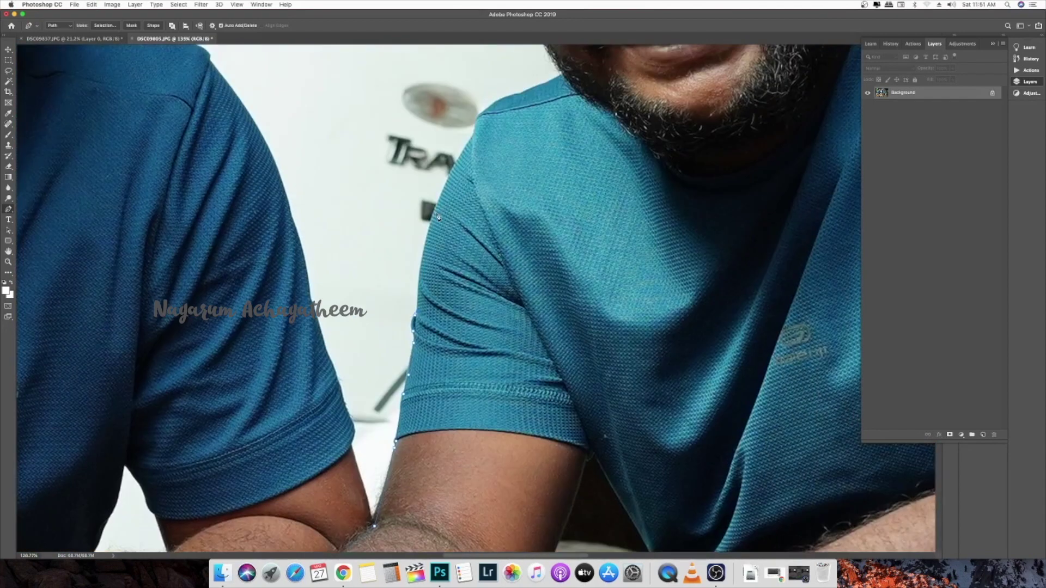
pyautogui.moveTo(428, 223); pyautogui.dragTo(438, 199)
pyautogui.moveTo(484, 141); pyautogui.dragTo(415, 272)
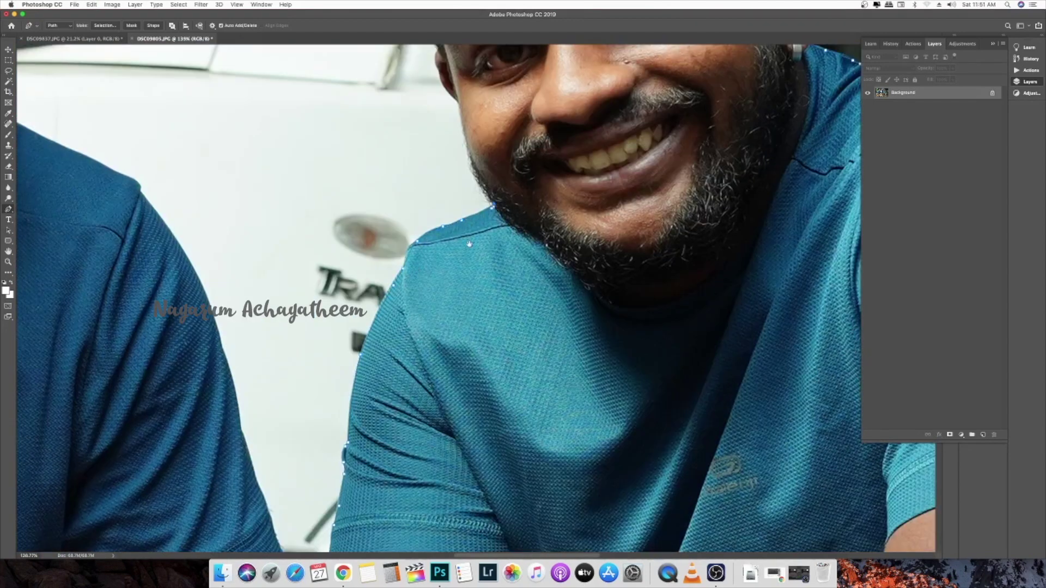
# Step: Trace the pen path along the beard and cheek up to the man's partly hidden ear
pyautogui.moveTo(470, 244); pyautogui.dragTo(423, 365)
pyautogui.scroll(2, 422, 365)
pyautogui.click(439, 307)
pyautogui.click(420, 269)
pyautogui.moveTo(408, 226); pyautogui.dragTo(411, 296)
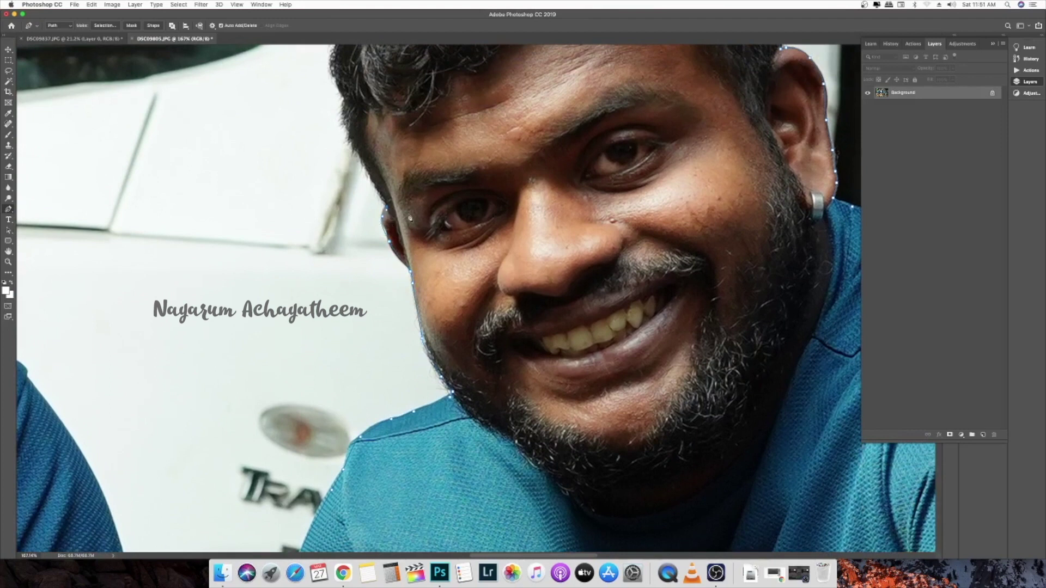
# Step: Finish the pen path along the hair at the temple and convert it to a selection
pyautogui.scroll(4, 386, 223)
pyautogui.scroll(8, 376, 185)
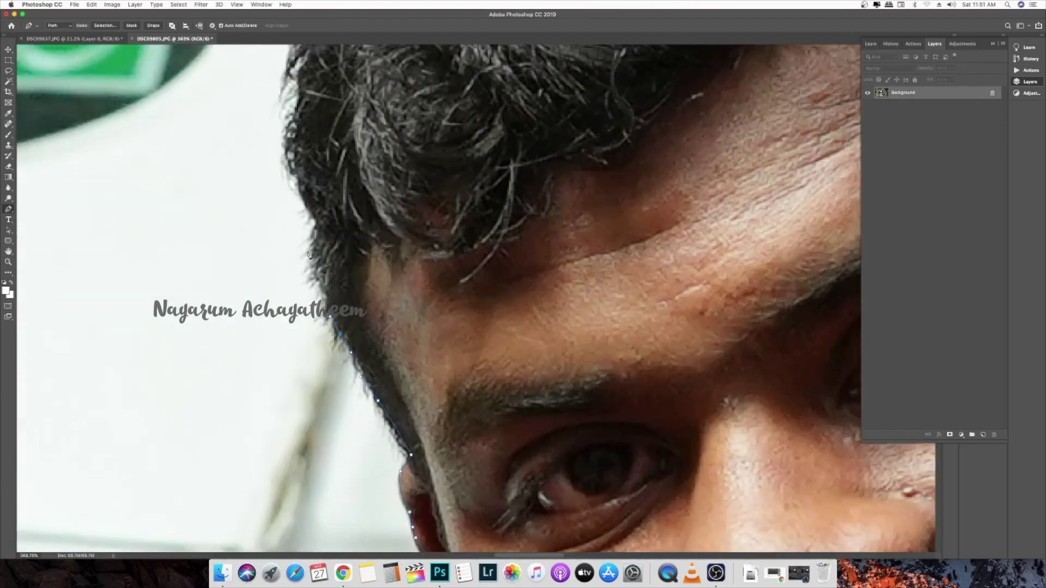
pyautogui.scroll(-12, 314, 119)
pyautogui.press('super+Return')
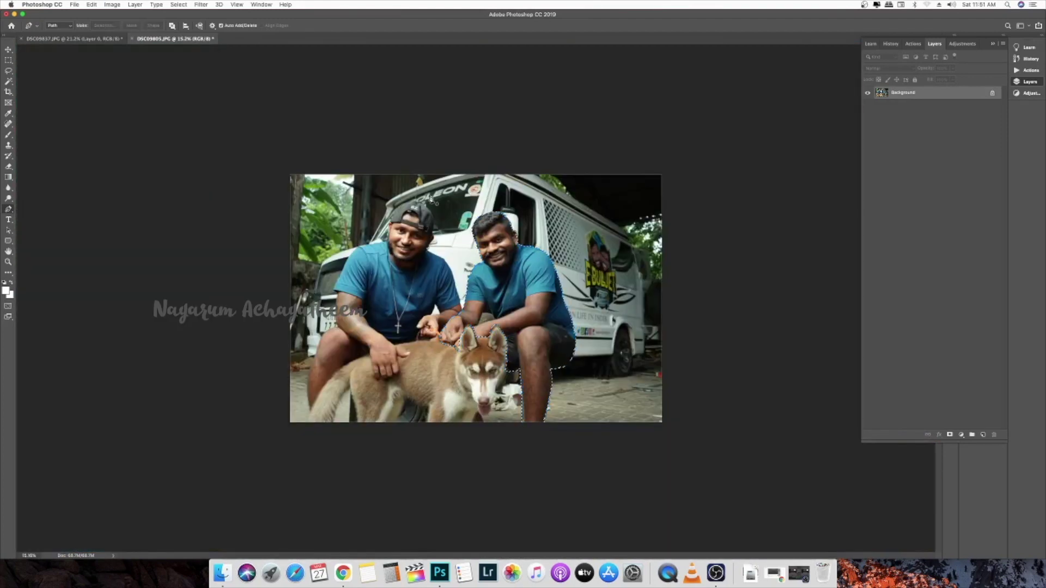
# Step: In Select and Mask, refine the selection edge along the outer side of the man's calf
pyautogui.press('l')
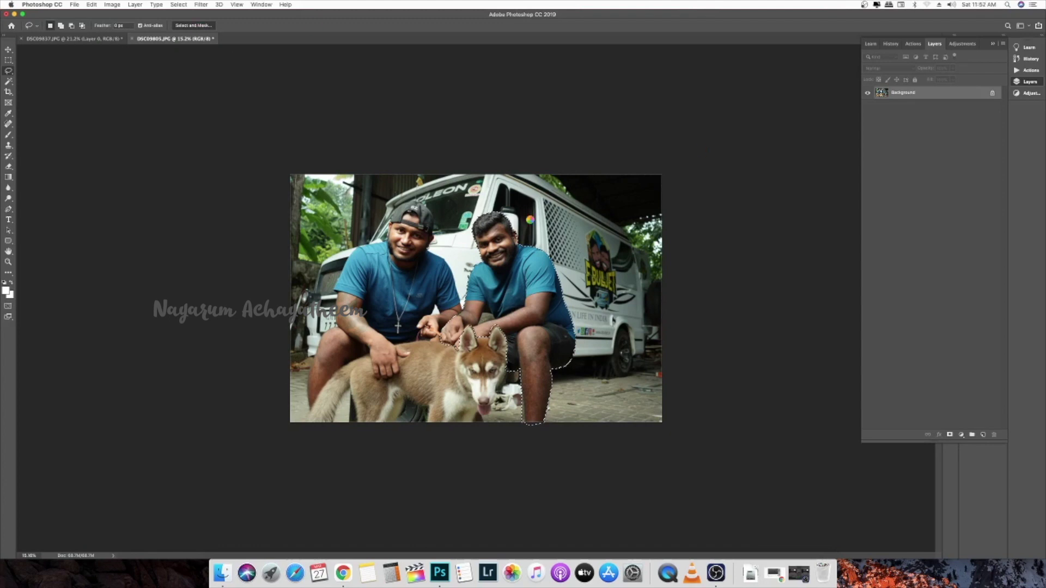
pyautogui.press('super+alt+r')
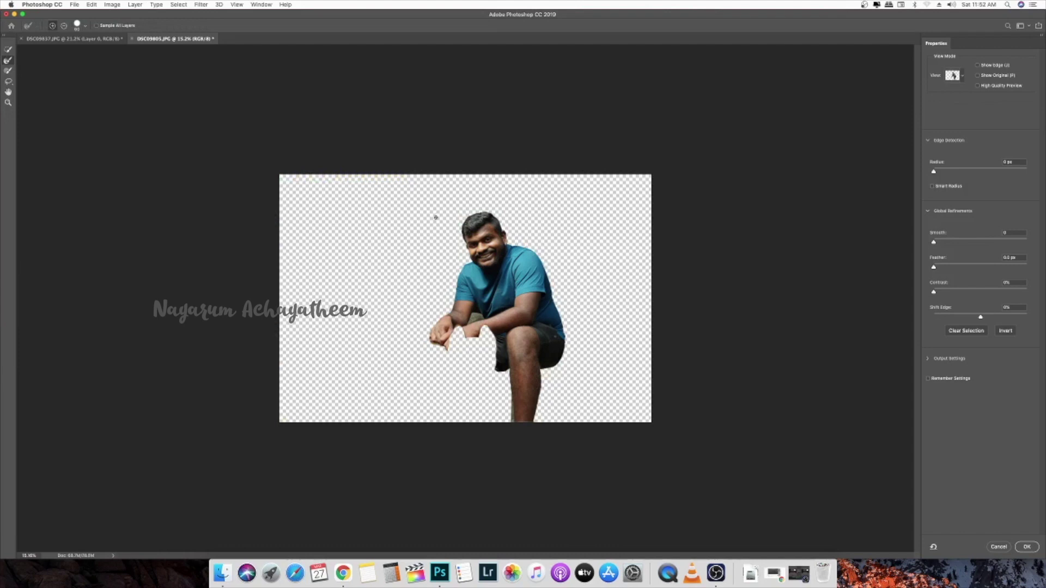
pyautogui.scroll(5, 473, 262)
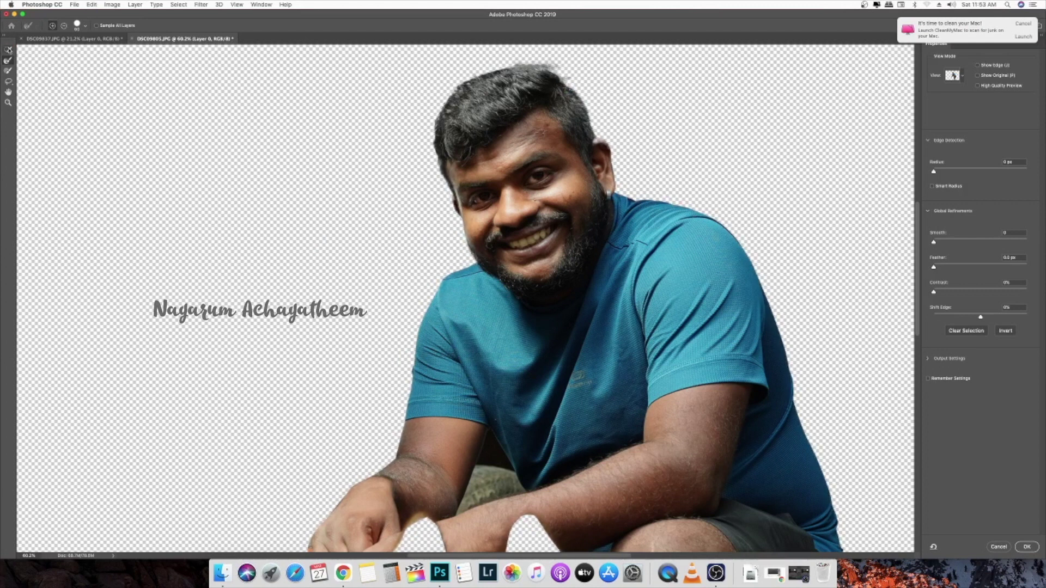
pyautogui.press('w')
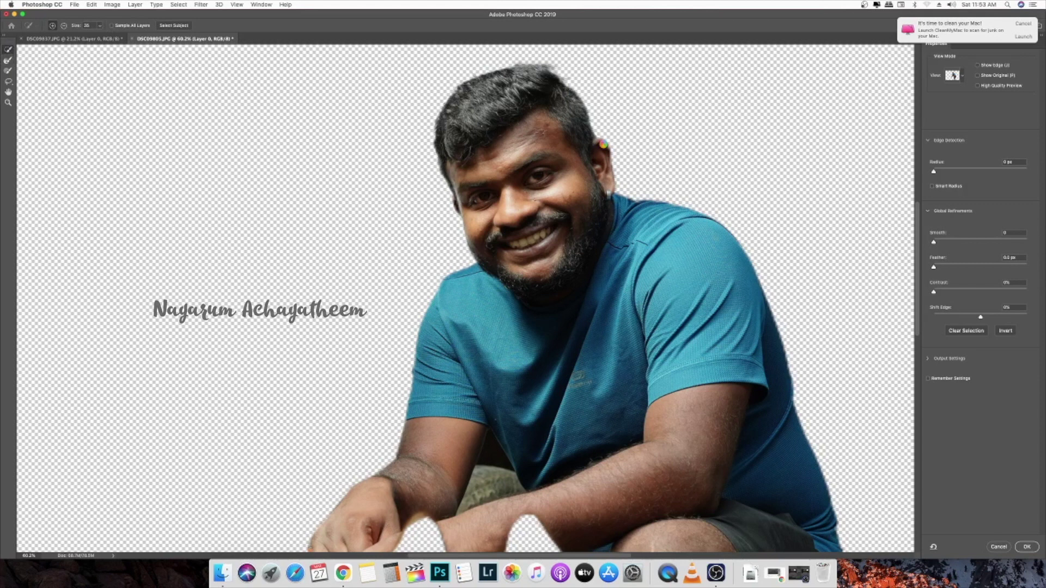
pyautogui.press('r')
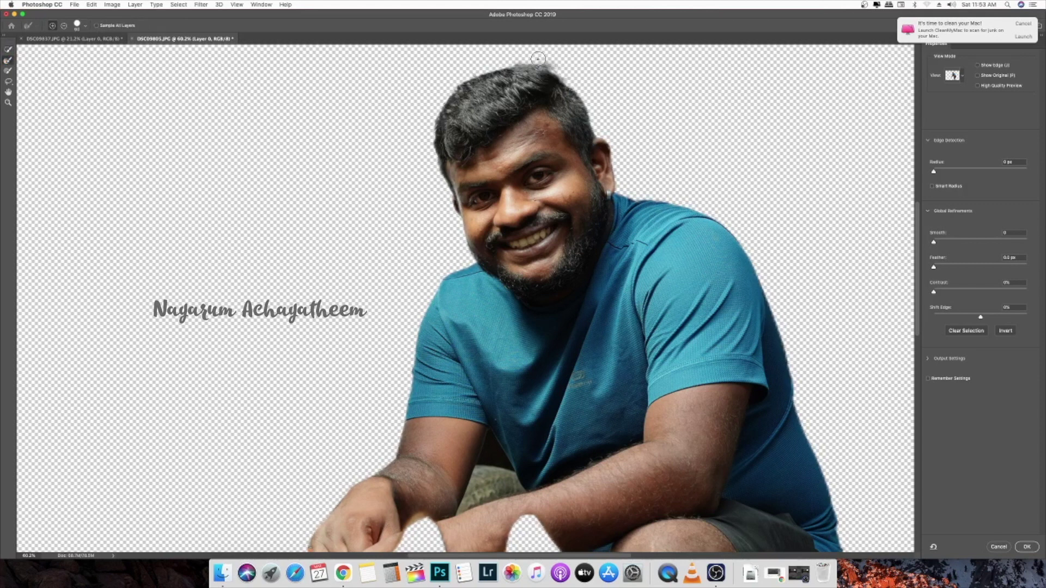
pyautogui.scroll(-8, 467, 199)
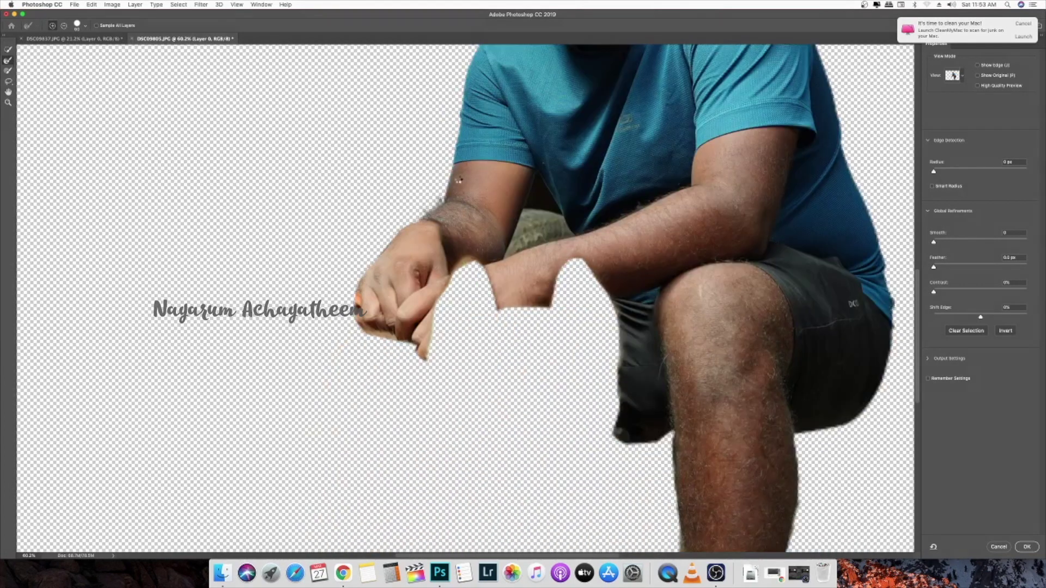
pyautogui.scroll(-8, 460, 190)
pyautogui.hscroll(7, 461, 191)
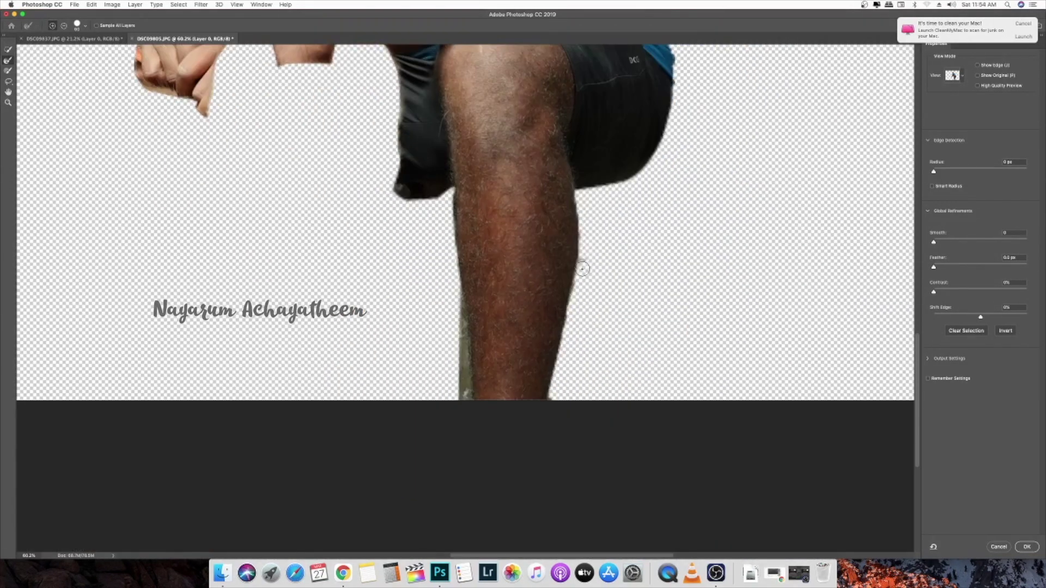
pyautogui.moveTo(582, 269); pyautogui.dragTo(555, 395)
pyautogui.moveTo(582, 195); pyautogui.dragTo(585, 245)
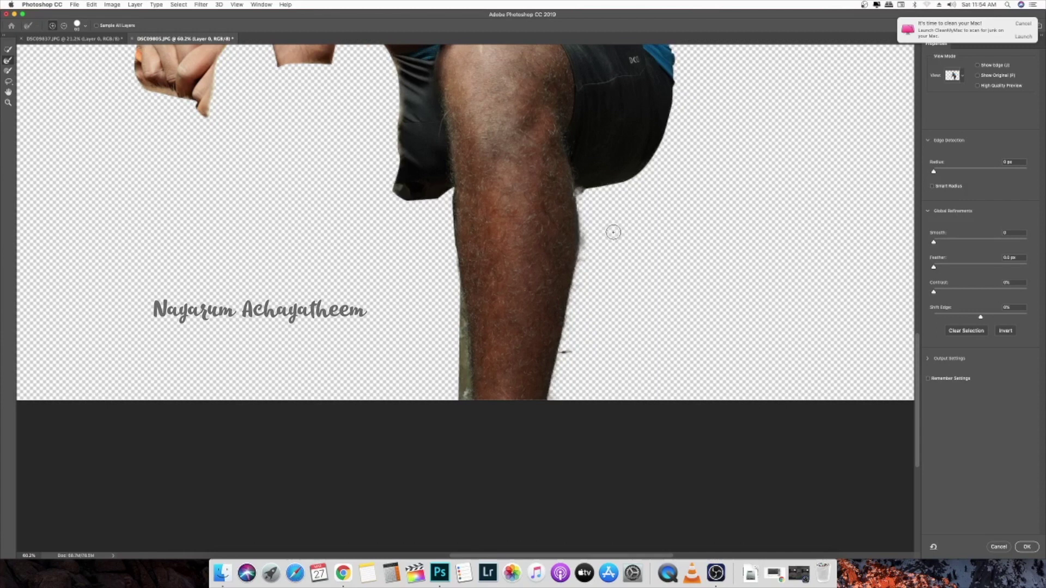
# Step: Dismiss the cleanup notification, check the cut-out's edges and output the refined selection as a layer mask
pyautogui.click(1029, 23)
pyautogui.scroll(-5, 565, 280)
pyautogui.scroll(8, 565, 280)
pyautogui.scroll(6, 517, 159)
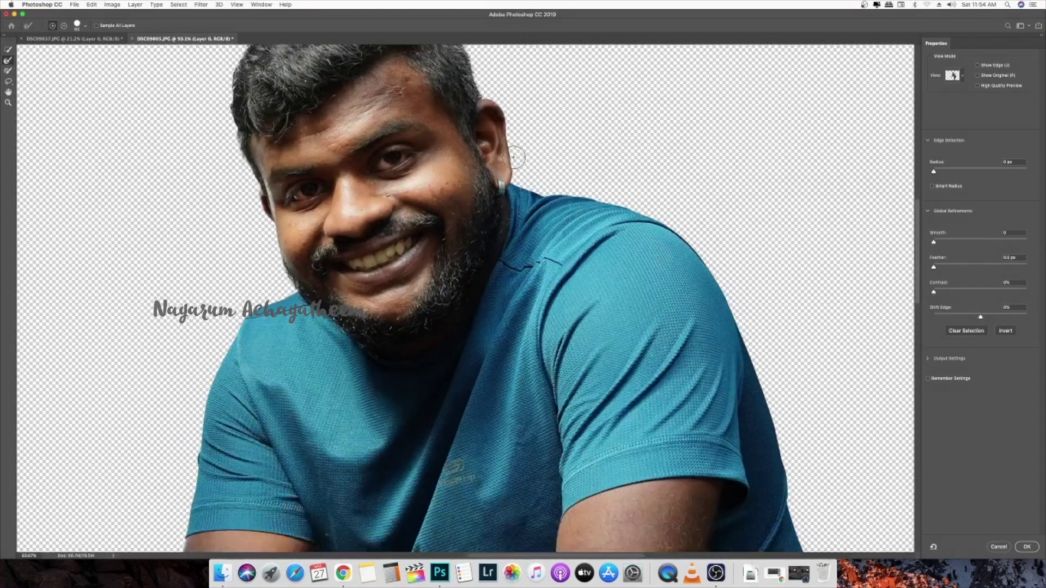
pyautogui.scroll(-6, 517, 159)
pyautogui.click(928, 359)
pyautogui.press('Return')
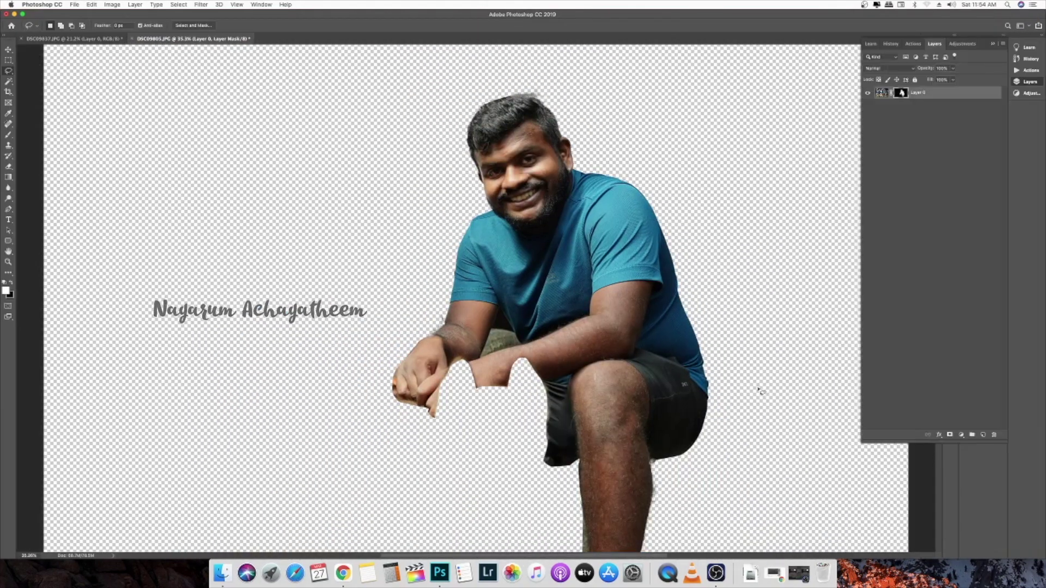
# Step: Bring the cut-out man into the van document, scale him to about 49% and place him beside the man in the cap
pyautogui.click(108, 37)
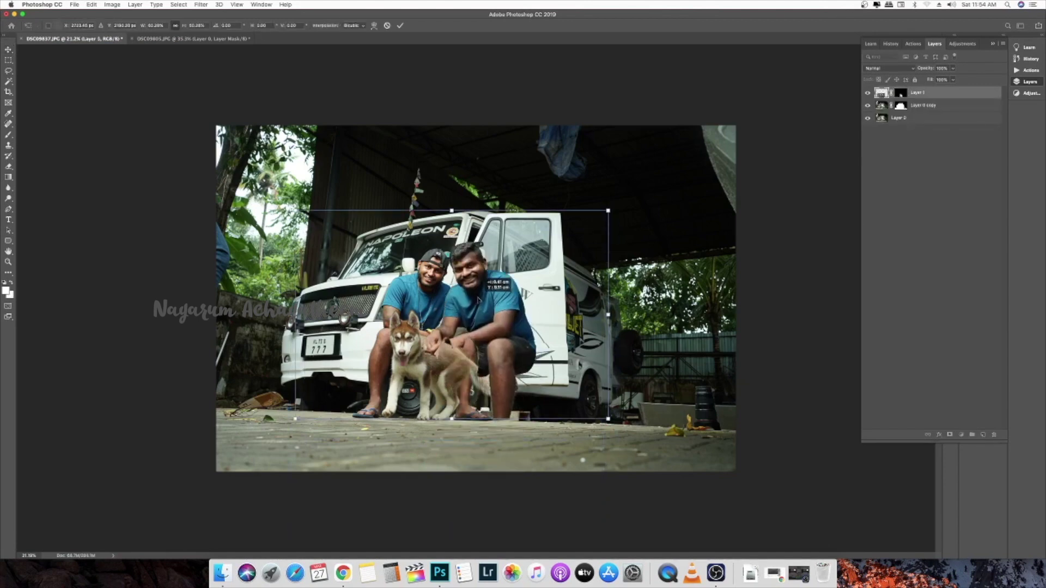
pyautogui.moveTo(607, 210); pyautogui.dragTo(559, 242)
pyautogui.moveTo(473, 322); pyautogui.dragTo(506, 308)
pyautogui.scroll(2, 506, 308)
pyautogui.scroll(3, 506, 308)
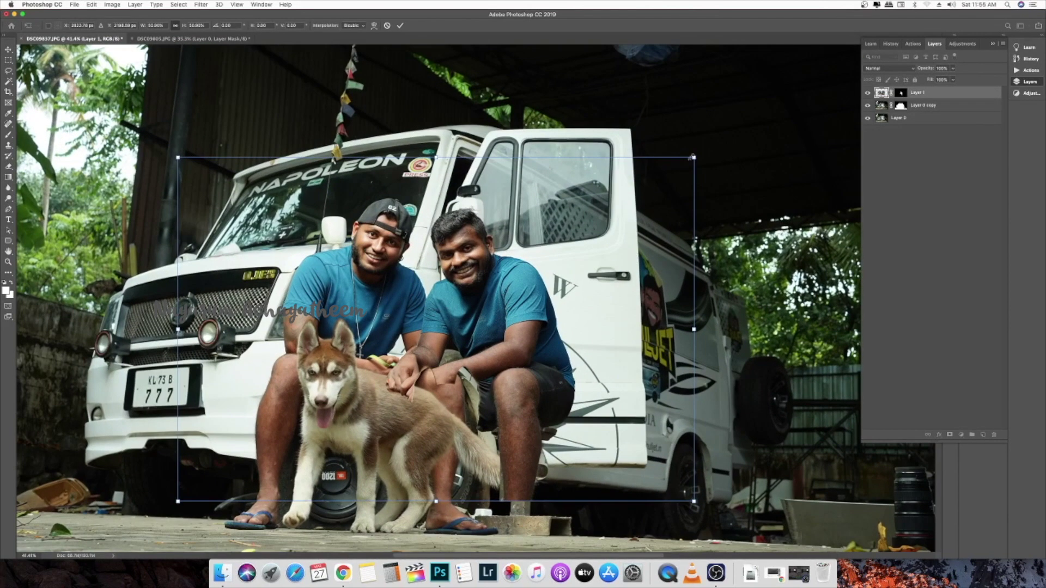
pyautogui.moveTo(693, 158)
pyautogui.mouseDown()
pyautogui.moveTo(653, 185)
pyautogui.moveTo(681, 156)
pyautogui.mouseUp()
pyautogui.moveTo(514, 384)
pyautogui.mouseDown()
pyautogui.moveTo(262, 384)
pyautogui.moveTo(508, 391)
pyautogui.mouseUp()
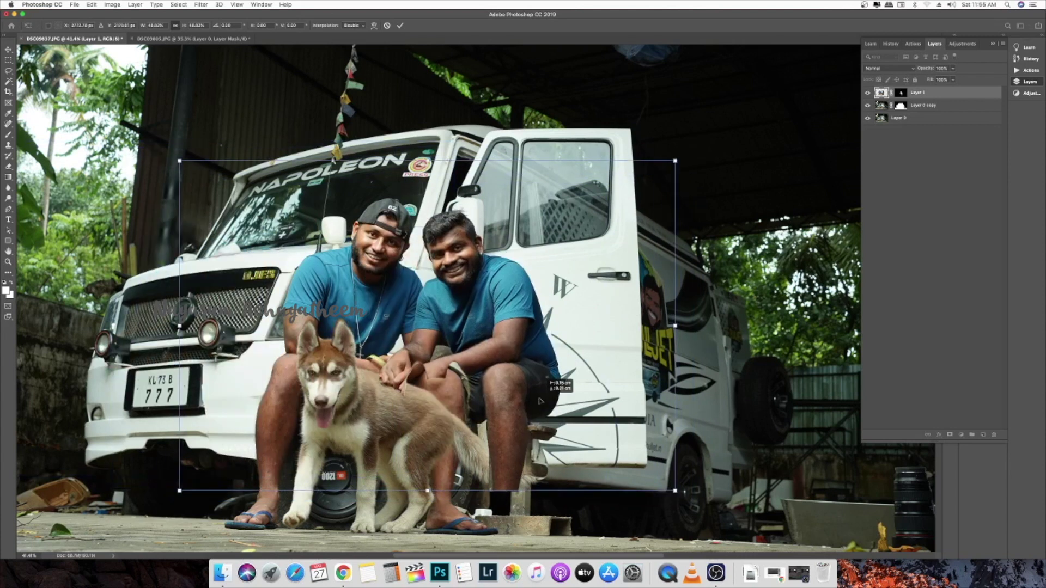
pyautogui.press('Return')
# Step: Move the cut-out man's layer slightly down
pyautogui.scroll(5, 502, 299)
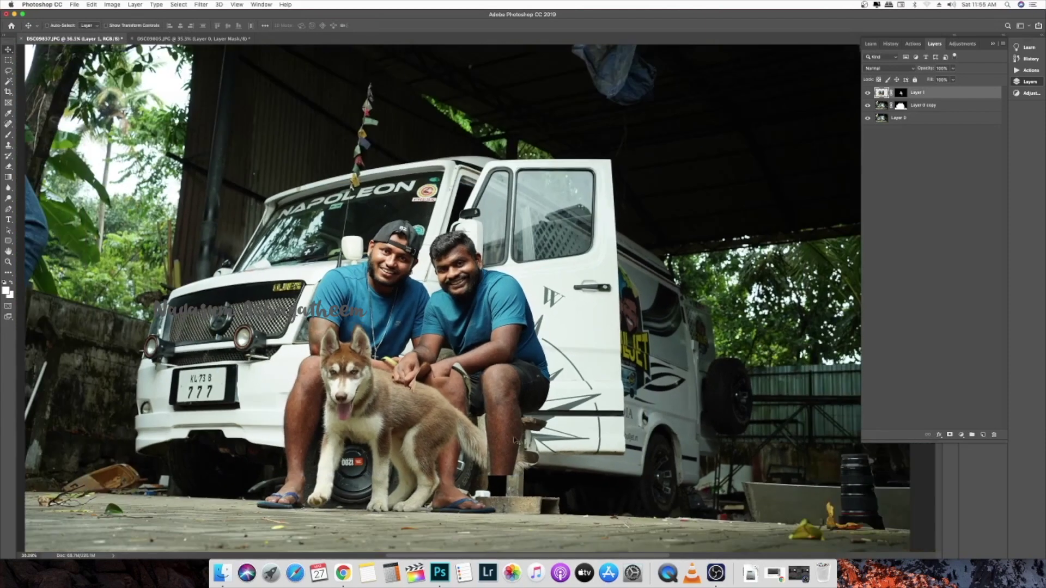
pyautogui.scroll(-4, 502, 299)
pyautogui.scroll(5, 503, 299)
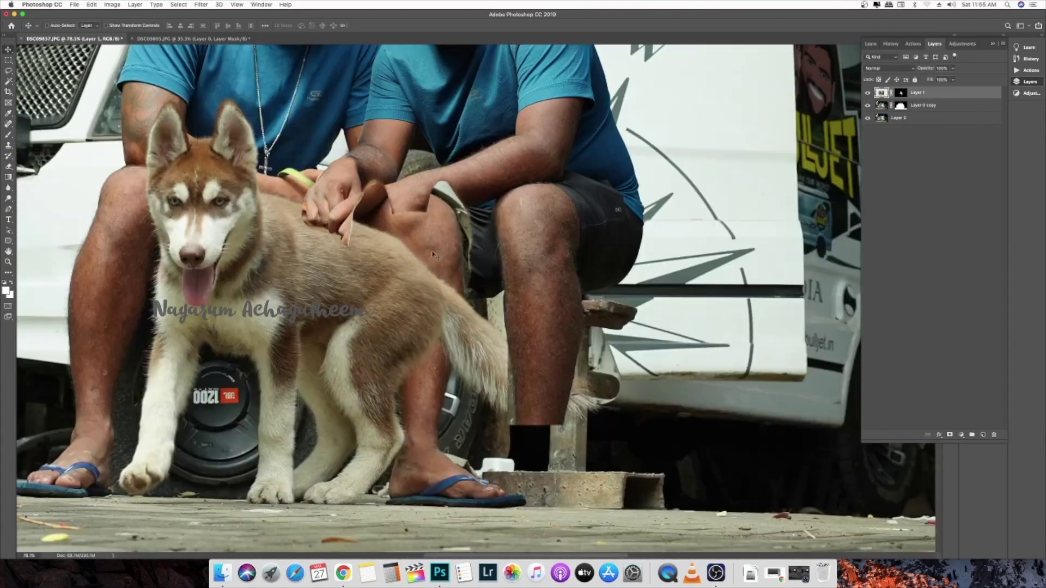
pyautogui.scroll(-5, 503, 299)
pyautogui.moveTo(522, 205); pyautogui.dragTo(522, 215)
pyautogui.scroll(15, 452, 155)
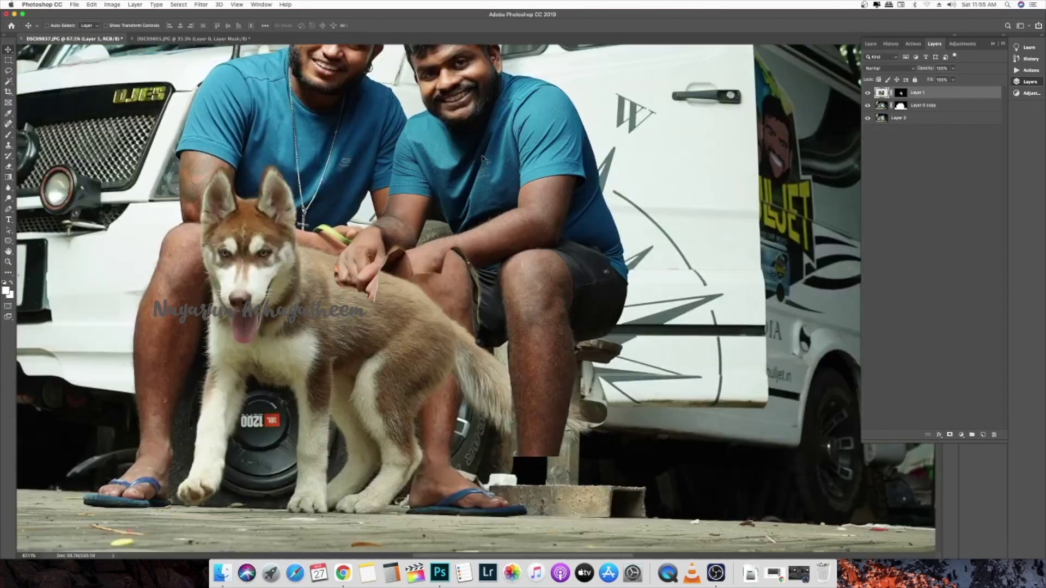
pyautogui.press('b')
pyautogui.press('[')
pyautogui.press('[')
pyautogui.press('[')
pyautogui.press('[')
pyautogui.press('[')
pyautogui.press('[')
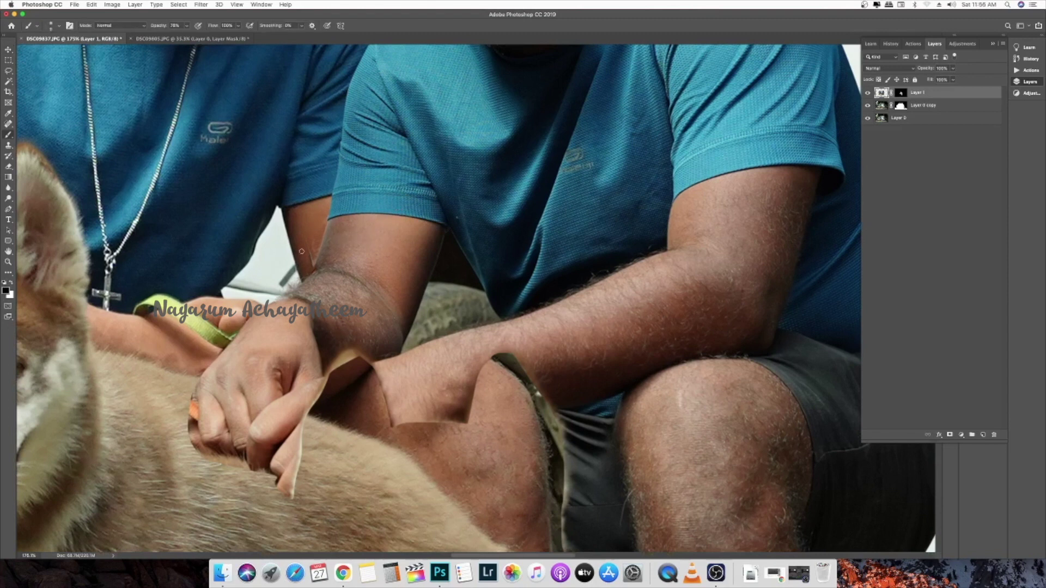
pyautogui.press('super+z')
pyautogui.click(900, 93)
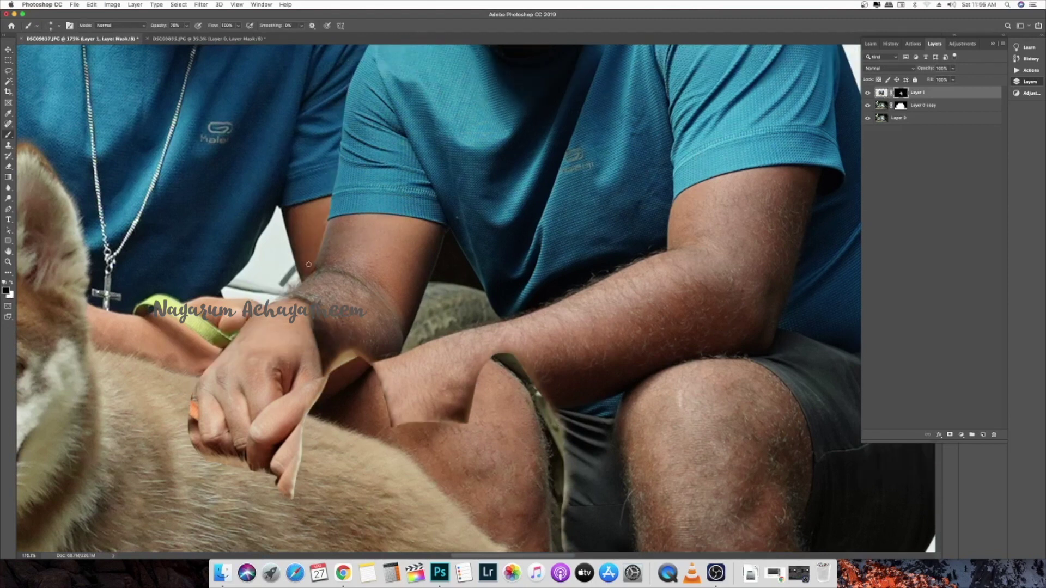
# Step: Draw a closed pen path around the green background patch between the man's forearms and shirt
pyautogui.press('p')
pyautogui.scroll(-10, 453, 237)
pyautogui.scroll(10, 444, 231)
pyautogui.scroll(-15, 435, 226)
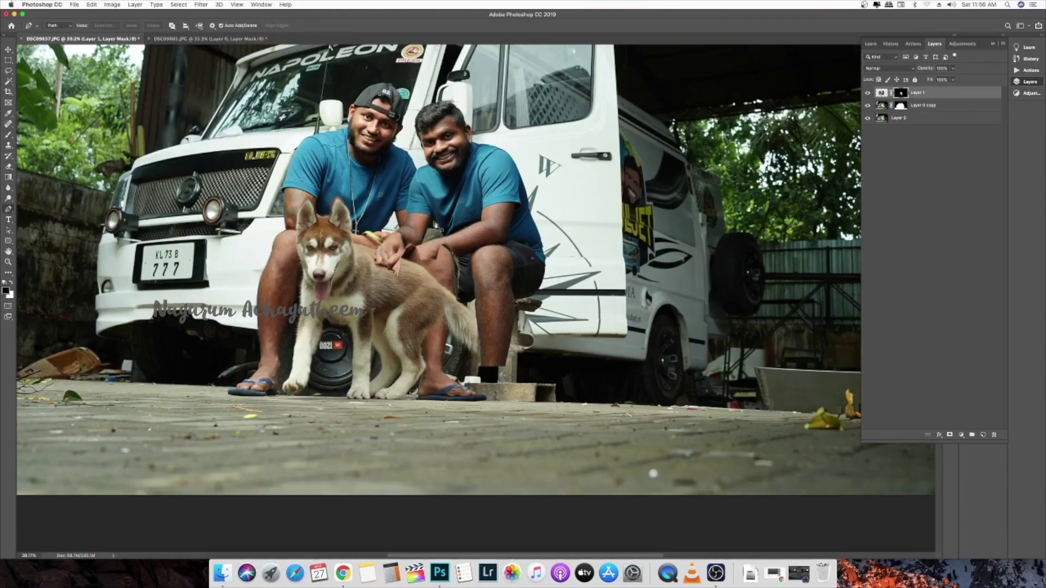
pyautogui.scroll(20, 435, 224)
pyautogui.click(356, 306)
pyautogui.moveTo(477, 322); pyautogui.dragTo(494, 333)
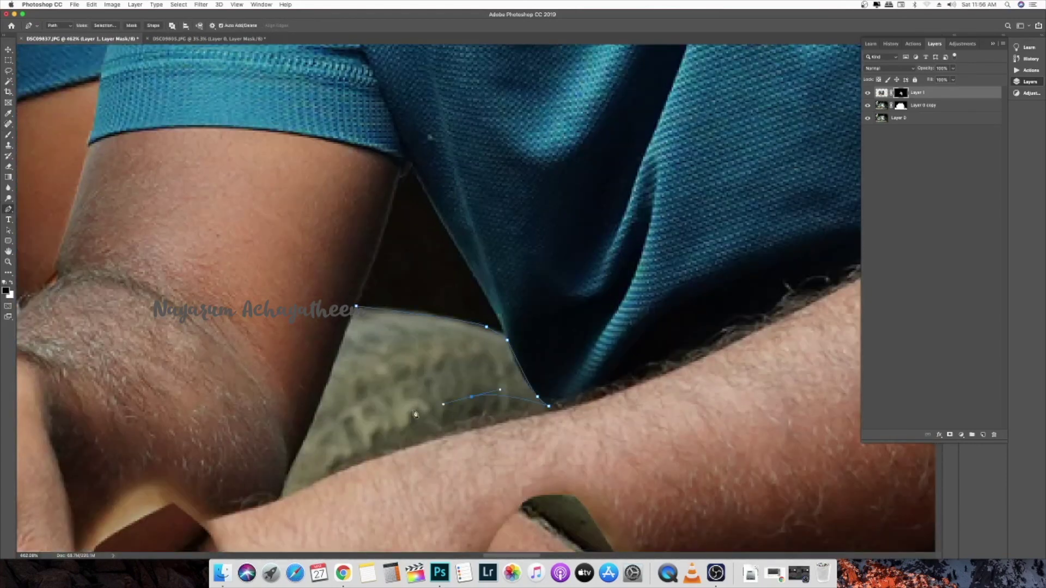
pyautogui.click(355, 306)
# Step: Convert the path to a selection on Layer 1's image, fill it with black and deselect
pyautogui.click(881, 93)
pyautogui.press('super+Return')
pyautogui.press('super+BackSpace')
pyautogui.press('super+d')
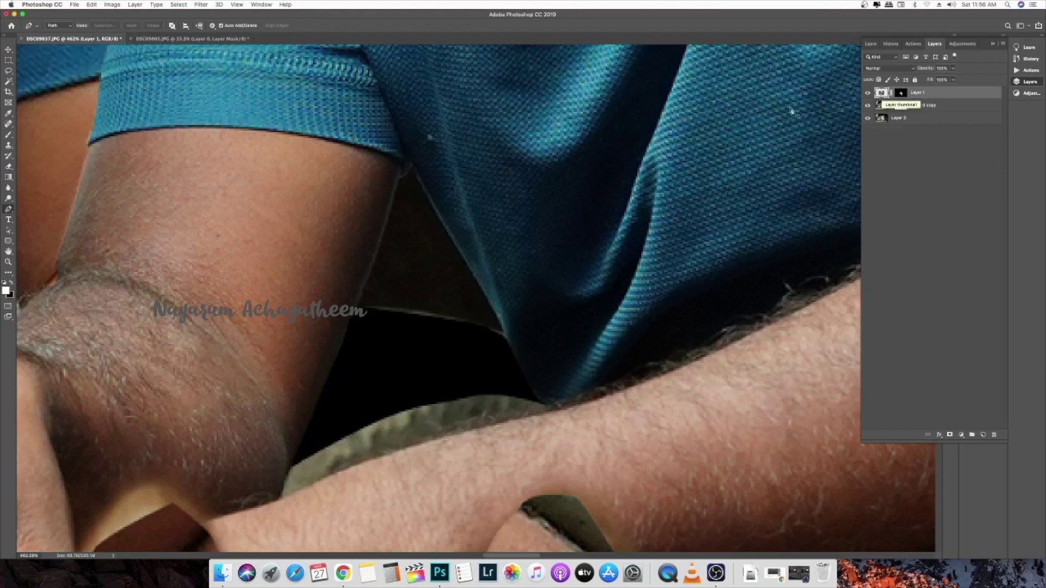
# Step: Clone dark tone over the leftover background between the second man's forearm and shirt on Layer 1
pyautogui.scroll(-10, 461, 270)
pyautogui.press('s')
pyautogui.press('[')
pyautogui.press('[')
pyautogui.press('[')
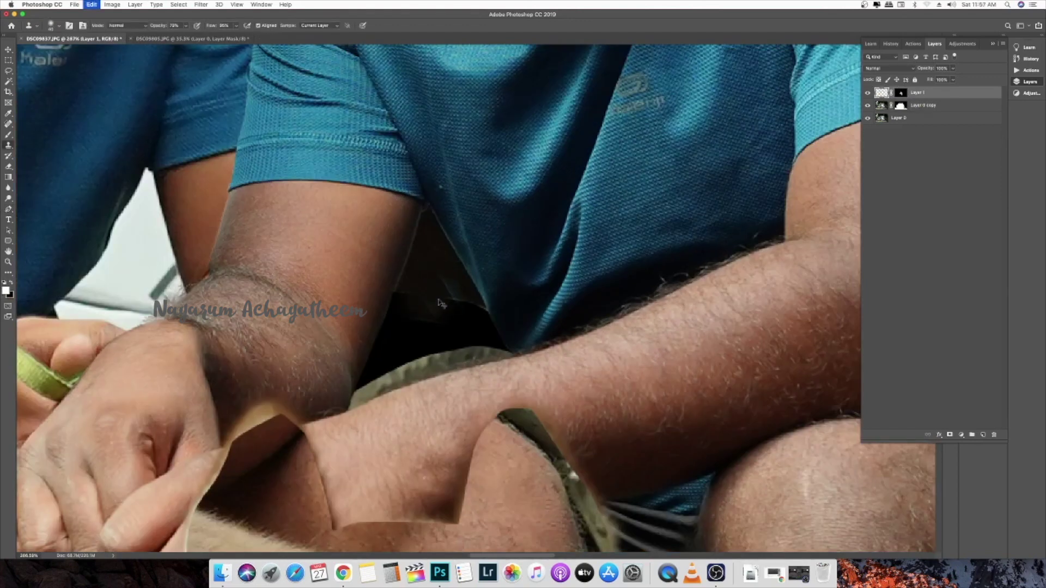
pyautogui.moveTo(426, 298); pyautogui.dragTo(464, 302)
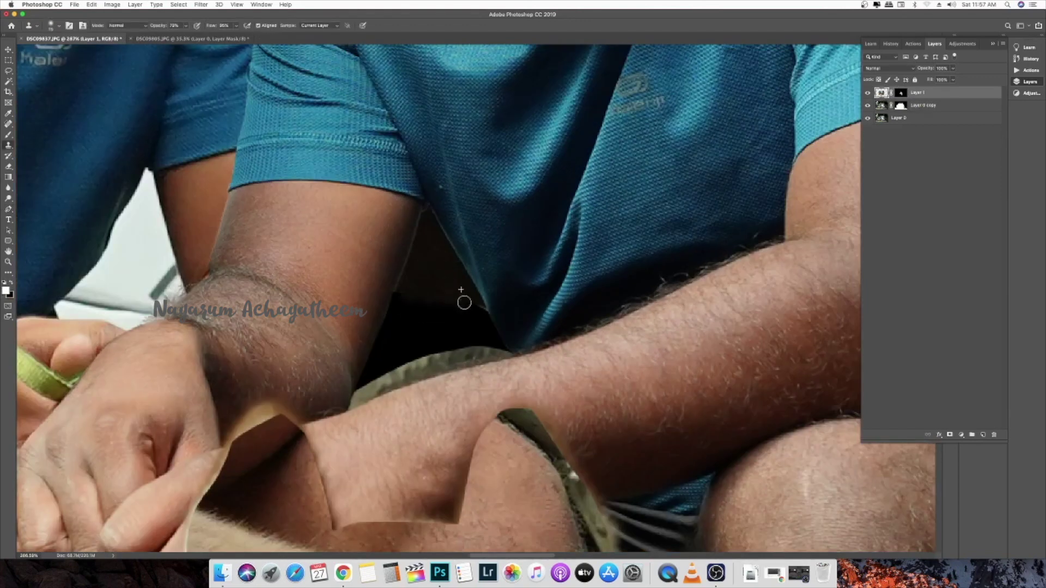
pyautogui.moveTo(388, 316); pyautogui.dragTo(399, 276)
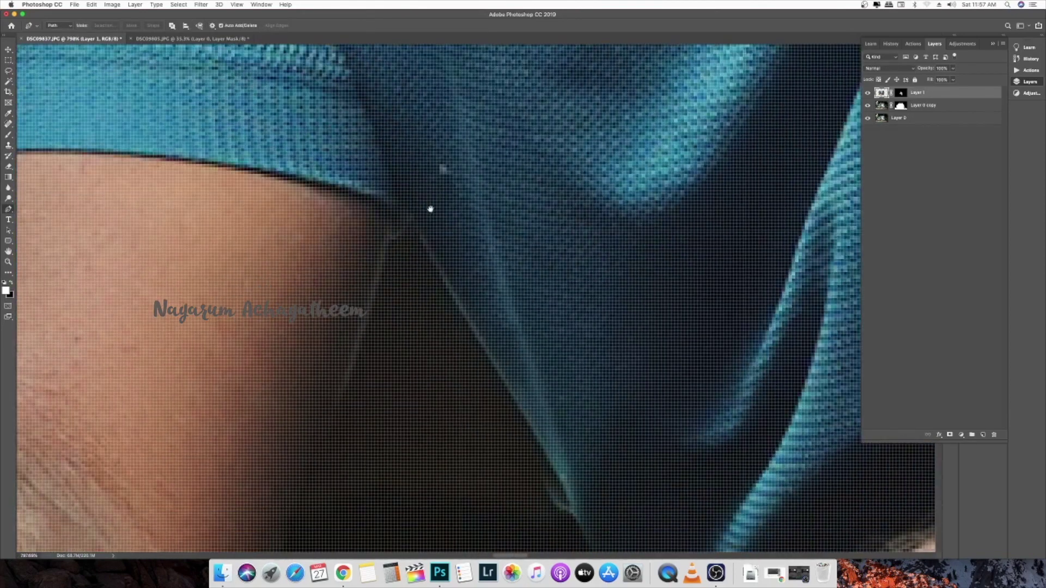
# Step: Outline the dark gap between the second man's arm and shirt with a pen path and hide it in Layer 1's mask
pyautogui.click(421, 217)
pyautogui.click(482, 323)
pyautogui.click(517, 389)
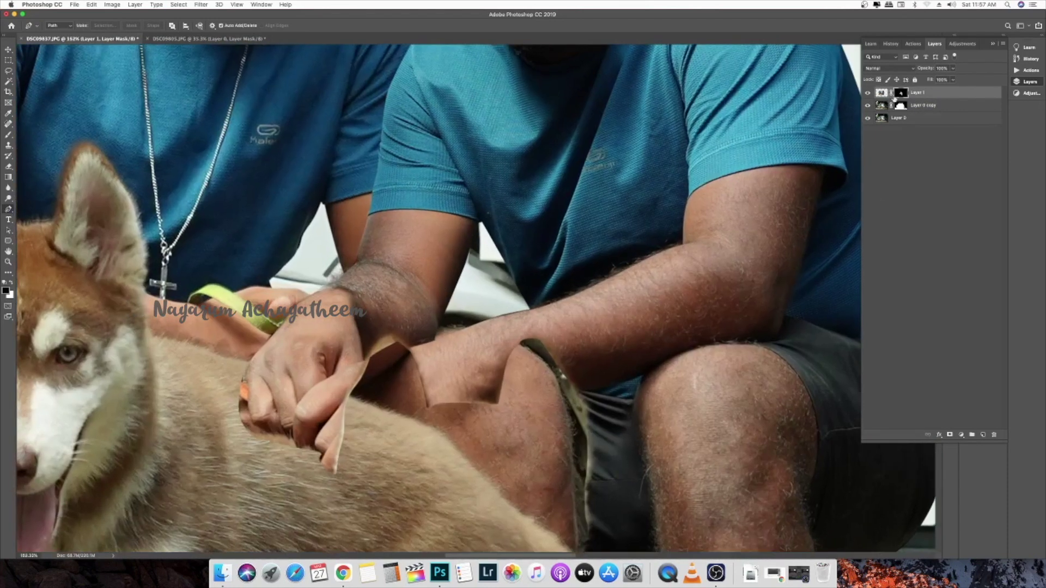
# Step: Refine Layer 1's mask in Select and Mask with the Marching Ants view, brushing along the forearm edge at the gap, and apply it
pyautogui.doubleClick(901, 92)
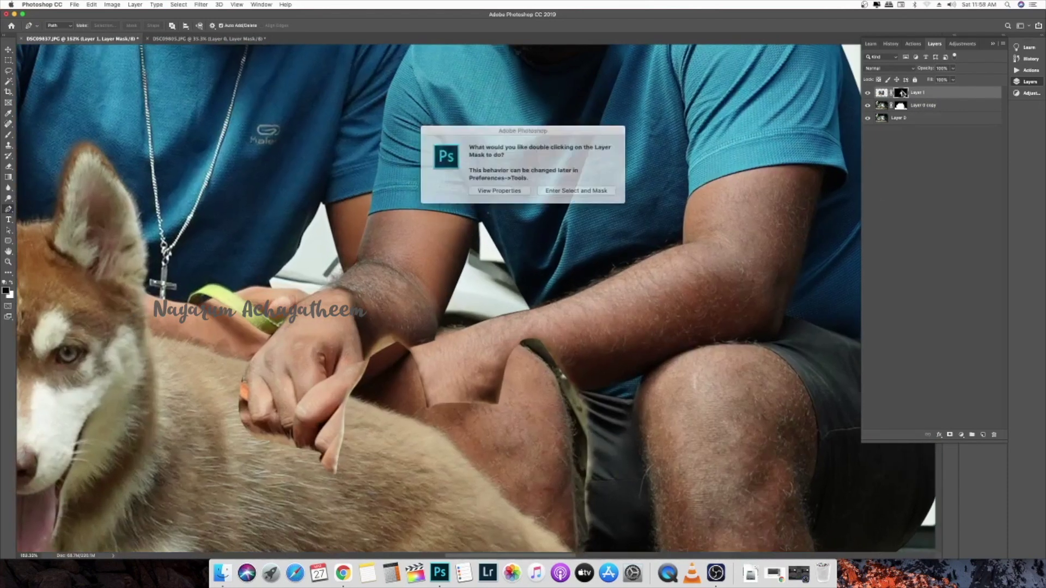
pyautogui.click(590, 190)
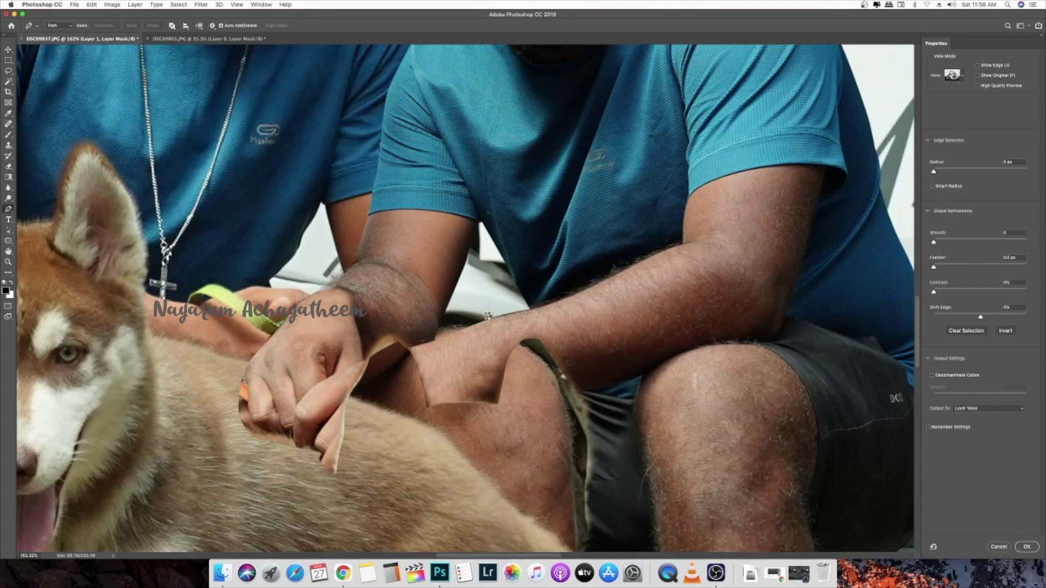
pyautogui.scroll(5, 484, 302)
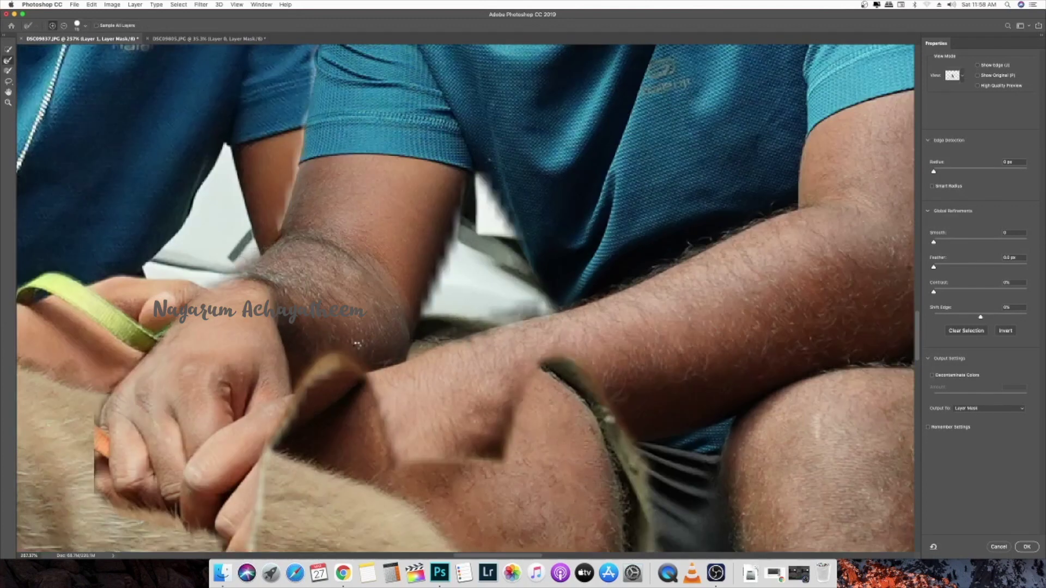
pyautogui.scroll(-5, 357, 344)
pyautogui.click(954, 75)
pyautogui.click(948, 112)
pyautogui.scroll(5, 424, 348)
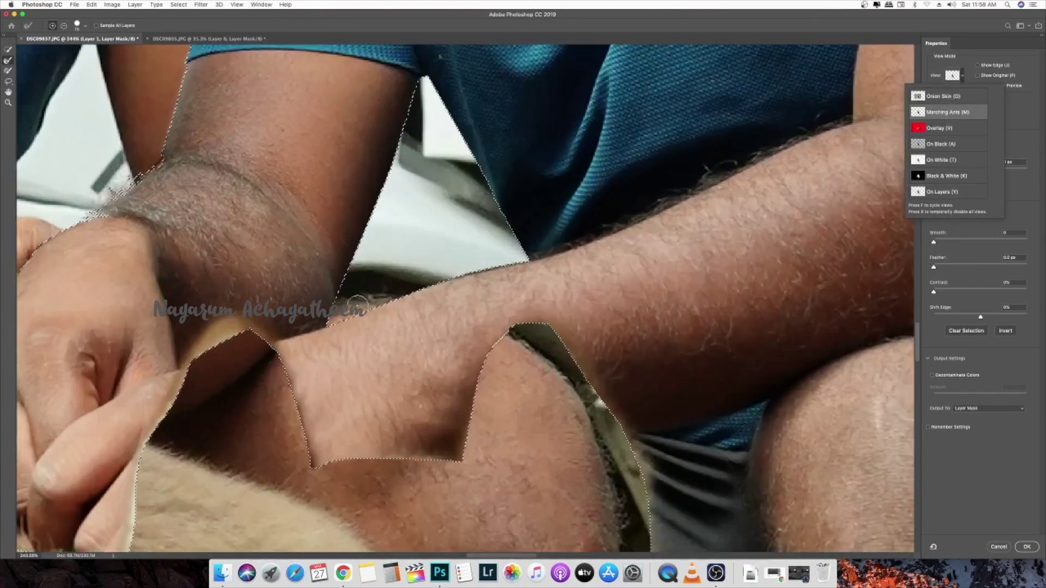
pyautogui.click(370, 305)
pyautogui.moveTo(359, 301); pyautogui.dragTo(466, 268)
pyautogui.press('Return')
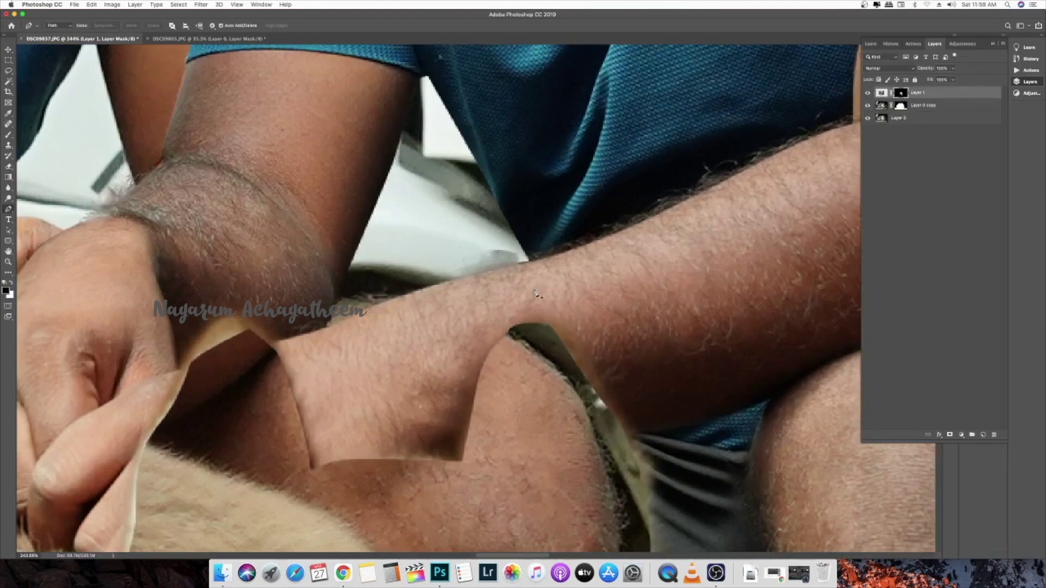
pyautogui.scroll(-5, 592, 239)
pyautogui.scroll(3, 592, 238)
pyautogui.press('b')
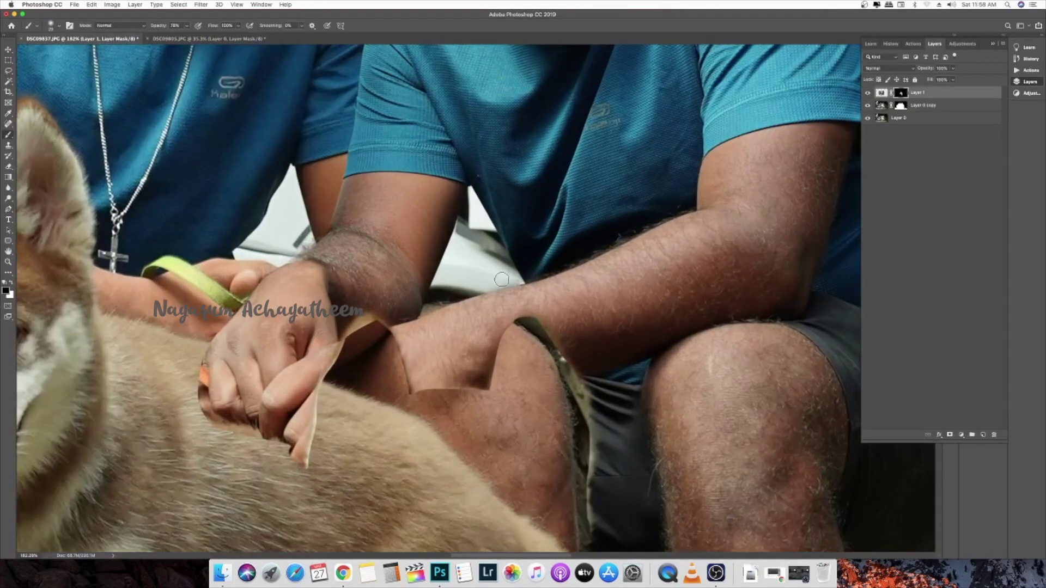
pyautogui.scroll(-5, 502, 279)
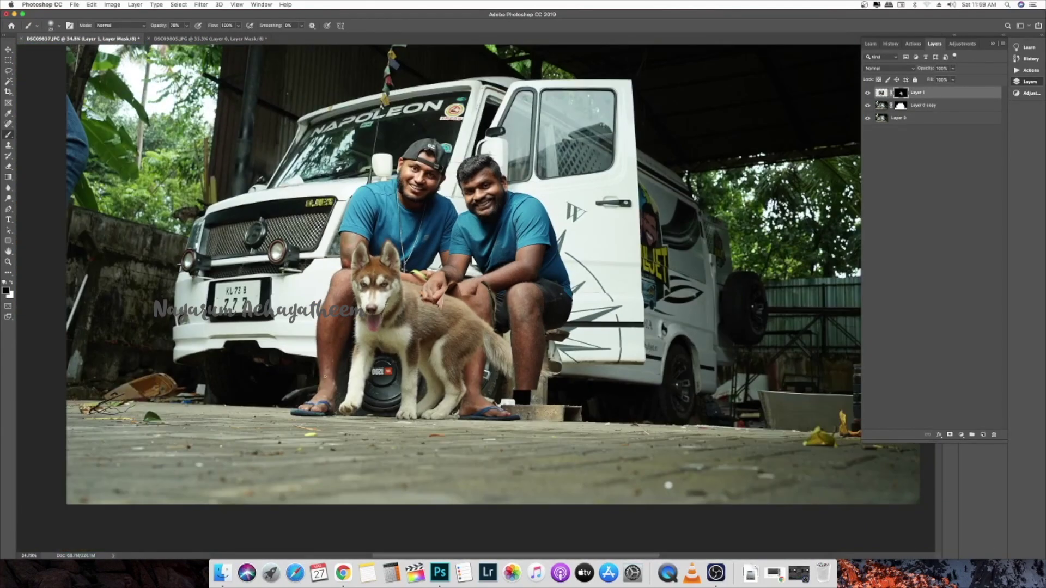
# Step: Outline the man in the cap's bare leg and sandal with a pen path, select it and copy it from Layer 0 copy onto a new layer
pyautogui.scroll(5, 306, 281)
pyautogui.press('p')
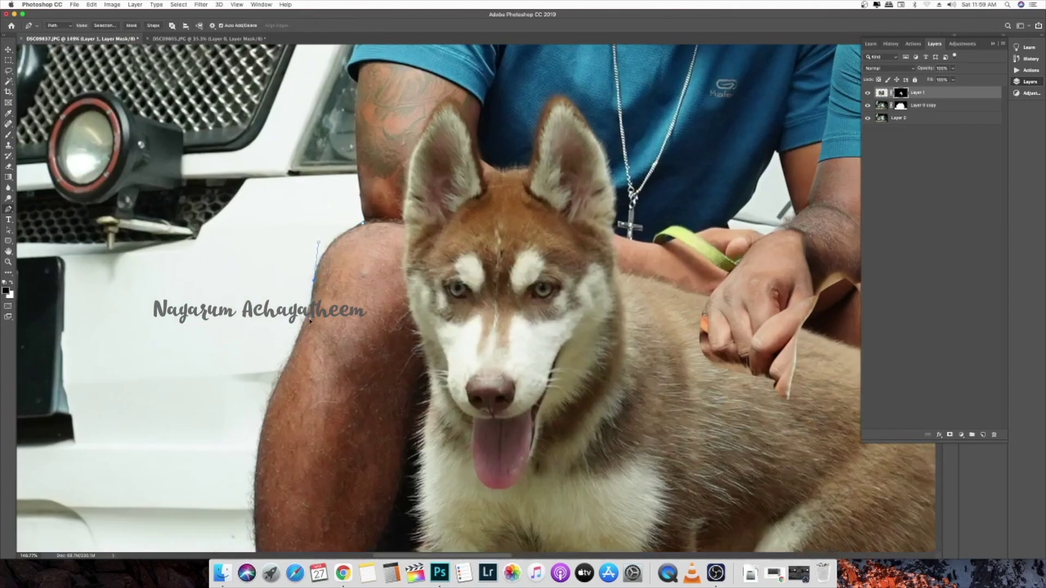
pyautogui.moveTo(310, 320); pyautogui.dragTo(306, 320)
pyautogui.scroll(-4, 300, 316)
pyautogui.moveTo(284, 306)
pyautogui.mouseDown()
pyautogui.moveTo(275, 336)
pyautogui.moveTo(296, 319)
pyautogui.mouseUp()
pyautogui.scroll(-5, 275, 332)
pyautogui.scroll(-5, 278, 326)
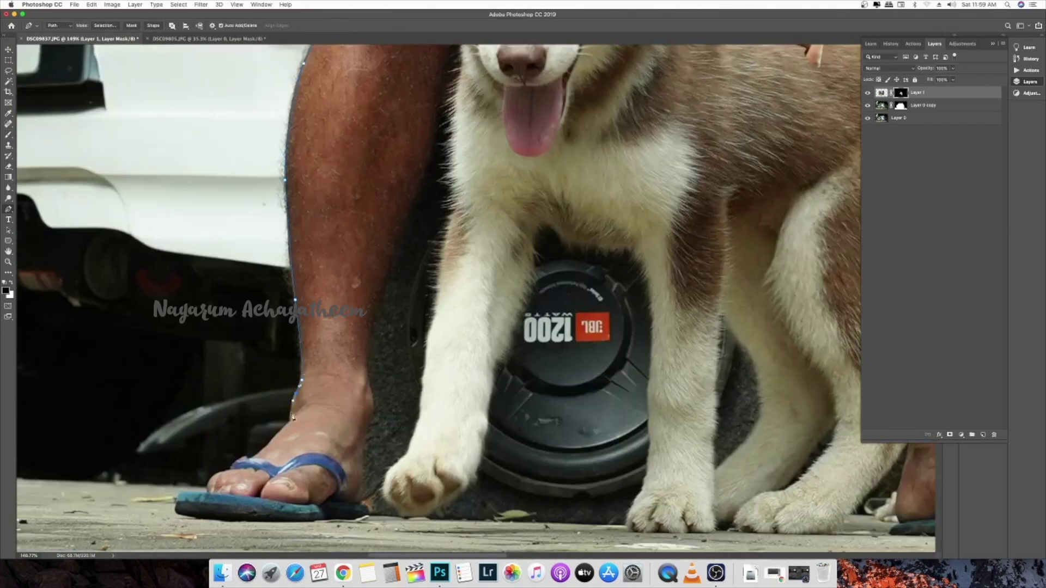
pyautogui.scroll(-4, 292, 416)
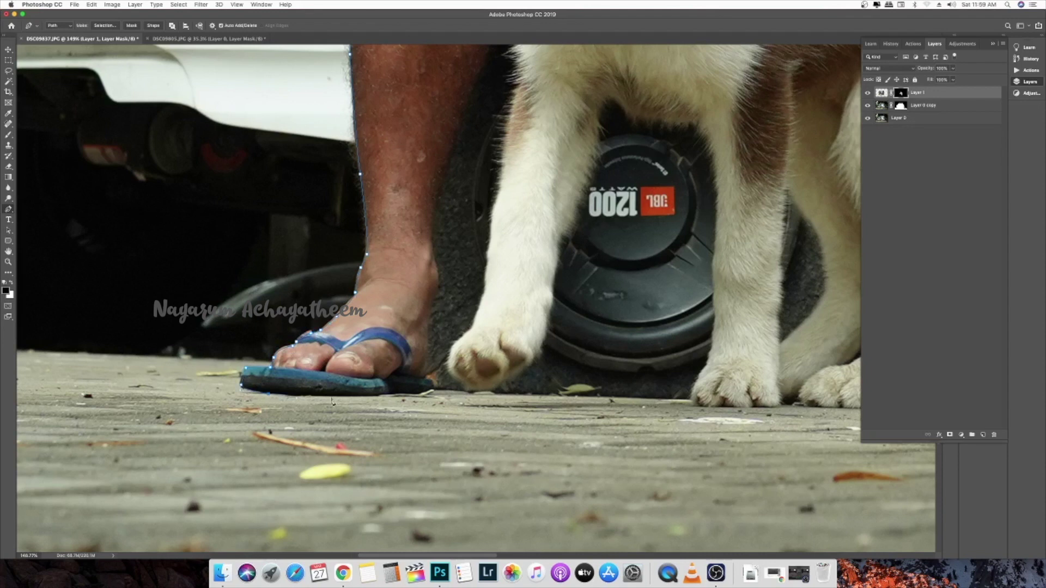
pyautogui.scroll(10, 437, 263)
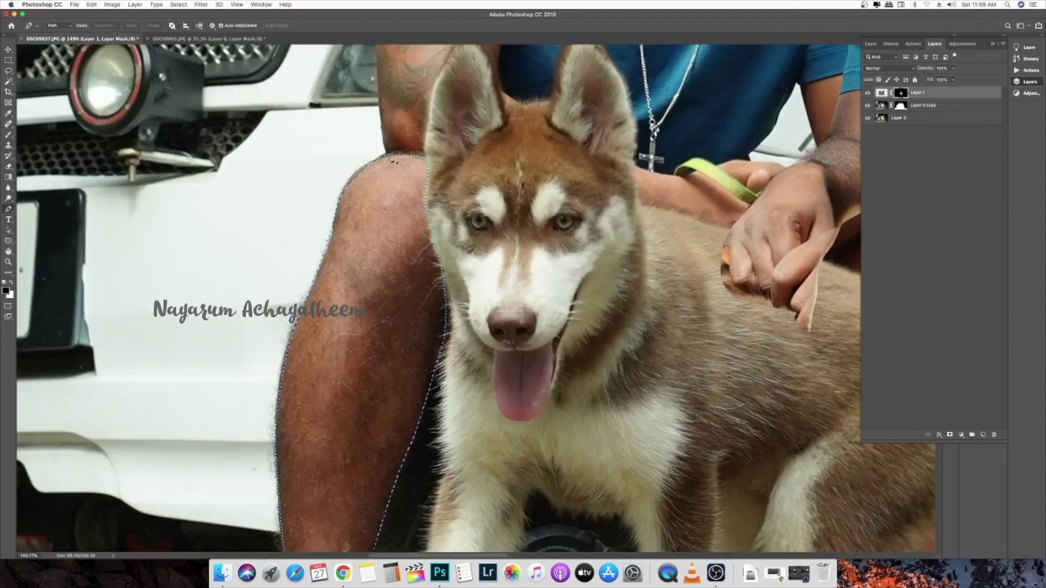
pyautogui.click(881, 106)
pyautogui.press('super+j')
# Step: Flip the copied leg horizontally, place it over the second man's front leg and bring its layer above Layer 1
pyautogui.press('super+t')
pyautogui.scroll(-5, 482, 305)
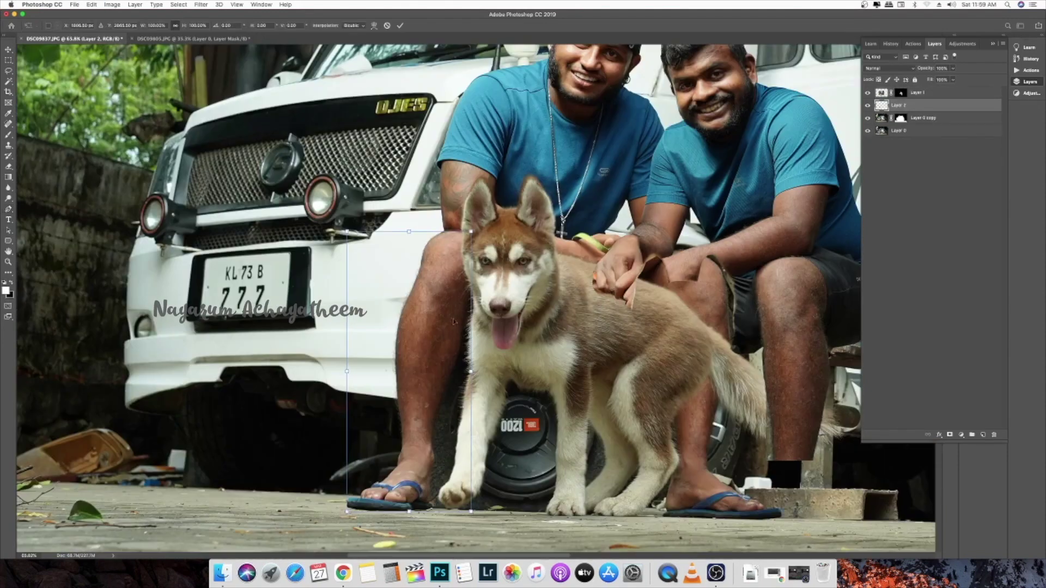
pyautogui.rightClick(443, 346)
pyautogui.click(466, 453)
pyautogui.scroll(-4, 466, 441)
pyautogui.moveTo(427, 384); pyautogui.dragTo(719, 389)
pyautogui.press('Return')
pyautogui.press('super+bracketright')
# Step: Scale and rotate the flipped leg so it runs from the second man's knee down to the ground
pyautogui.press('v')
pyautogui.press('super+t')
pyautogui.moveTo(680, 332); pyautogui.dragTo(680, 330)
pyautogui.moveTo(632, 403); pyautogui.dragTo(622, 404)
pyautogui.moveTo(701, 418); pyautogui.dragTo(704, 418)
pyautogui.moveTo(653, 396); pyautogui.dragTo(634, 415)
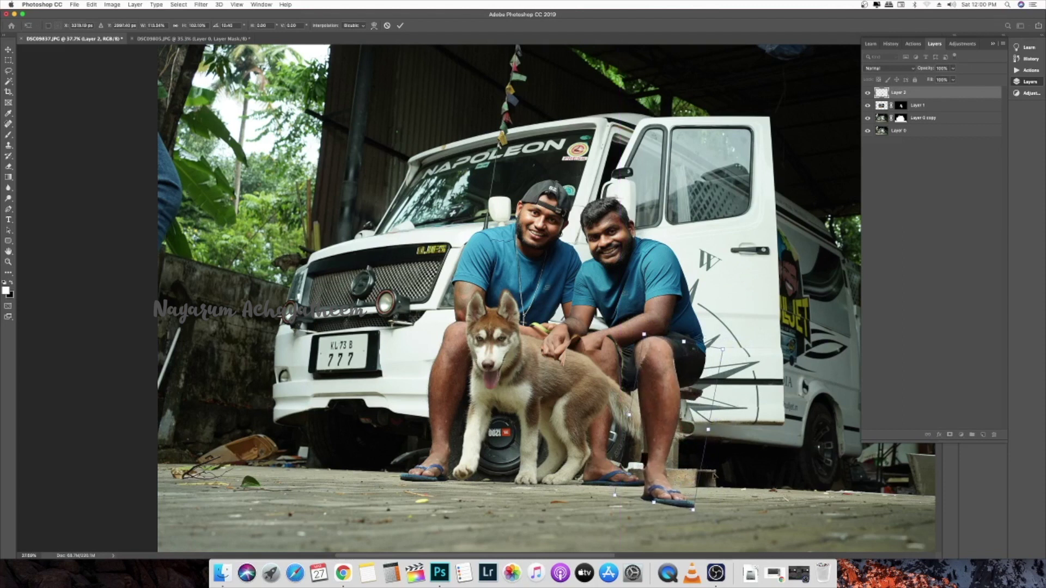
pyautogui.moveTo(699, 513); pyautogui.dragTo(651, 461)
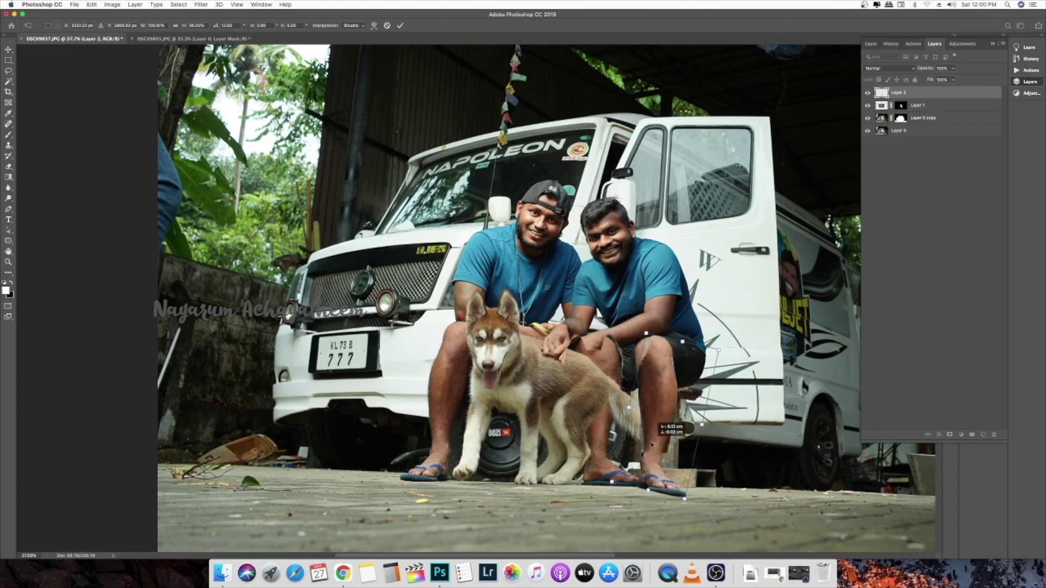
pyautogui.press('Return')
# Step: Nudge the flipped leg slightly up and to the right to line up with the second man's knee
pyautogui.scroll(5, 680, 483)
pyautogui.scroll(-1, 677, 483)
pyautogui.moveTo(612, 405); pyautogui.dragTo(615, 400)
pyautogui.scroll(-8, 631, 408)
pyautogui.scroll(9, 492, 364)
pyautogui.scroll(4, 498, 364)
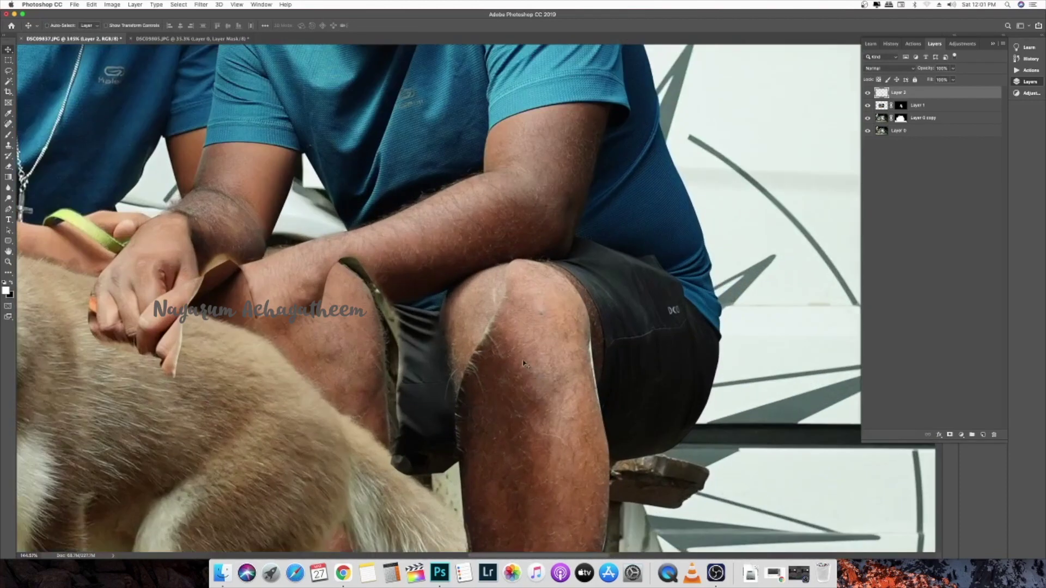
# Step: Add a layer mask to Layer 2 and brush out the copied leg's hard edge around the knee
pyautogui.click(950, 435)
pyautogui.press('b')
pyautogui.moveTo(511, 269)
pyautogui.mouseDown()
pyautogui.moveTo(539, 263)
pyautogui.moveTo(593, 313)
pyautogui.moveTo(625, 459)
pyautogui.moveTo(478, 377)
pyautogui.moveTo(471, 435)
pyautogui.mouseUp()
pyautogui.scroll(-2, 536, 325)
pyautogui.scroll(-10, 535, 328)
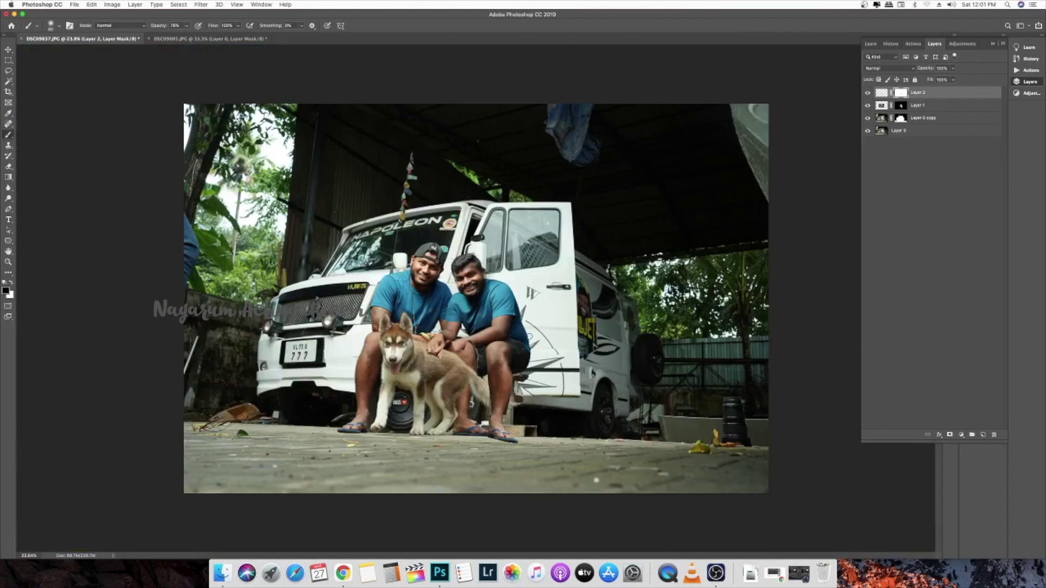
pyautogui.scroll(1, 514, 359)
pyautogui.press('super+t')
pyautogui.scroll(3, 514, 367)
pyautogui.moveTo(538, 442); pyautogui.dragTo(541, 439)
pyautogui.press('Escape')
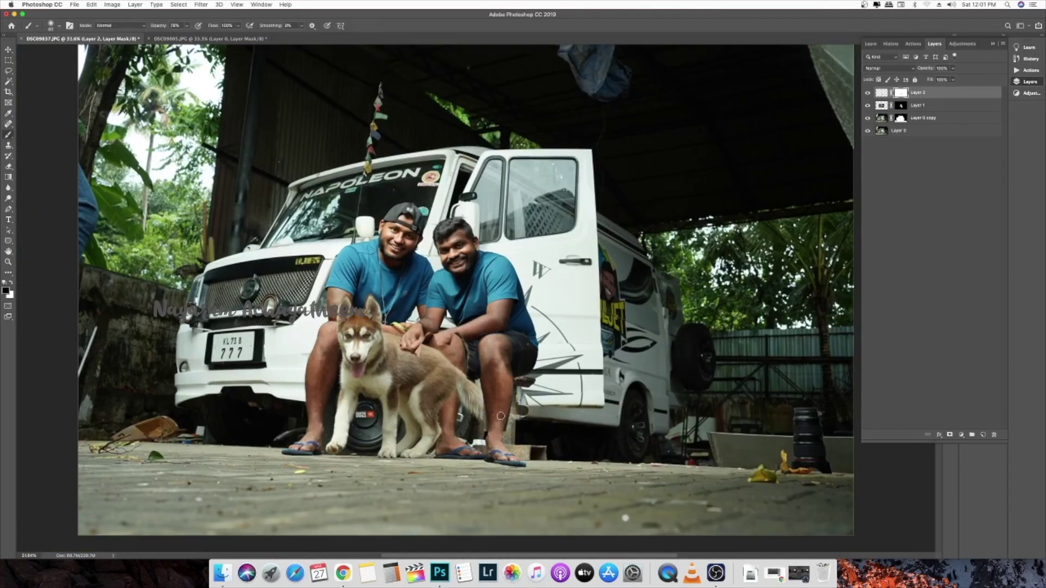
# Step: Brush on Layer 2's mask to blend the copied leg's edges around the knee, shin and sandal
pyautogui.scroll(3, 537, 433)
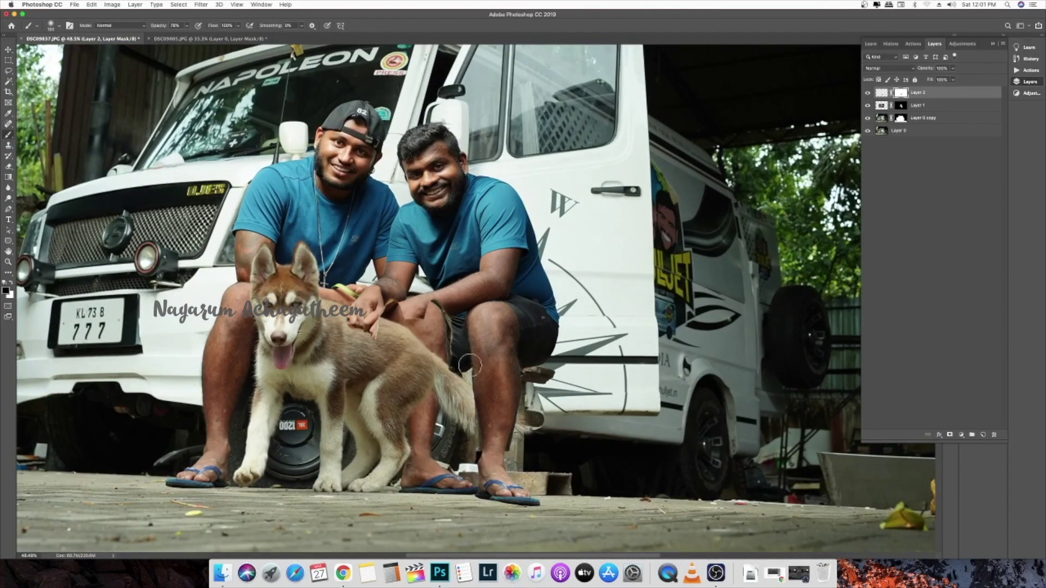
pyautogui.scroll(5, 457, 452)
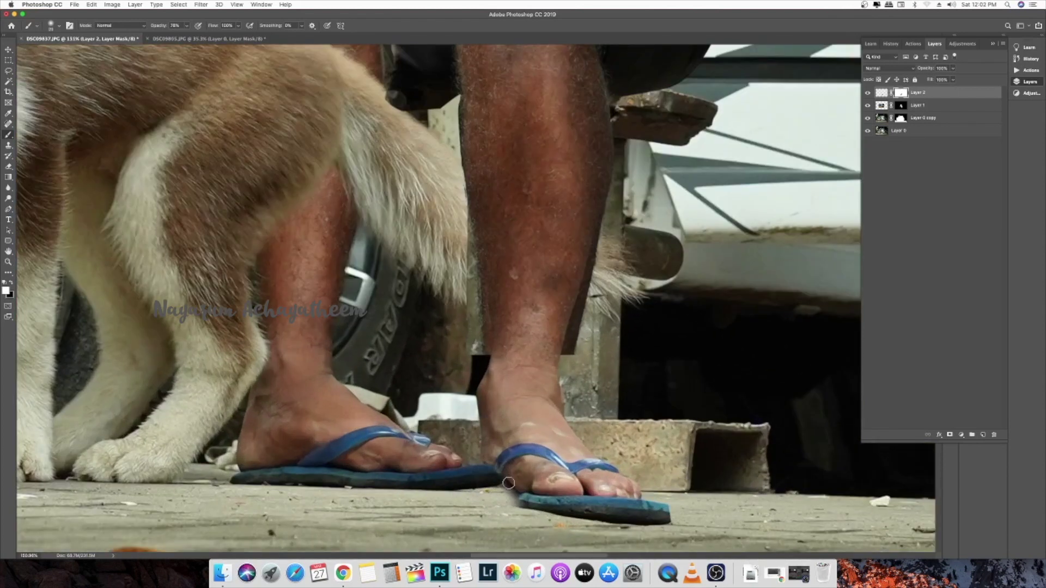
pyautogui.scroll(1, 522, 513)
pyautogui.scroll(-6, 550, 520)
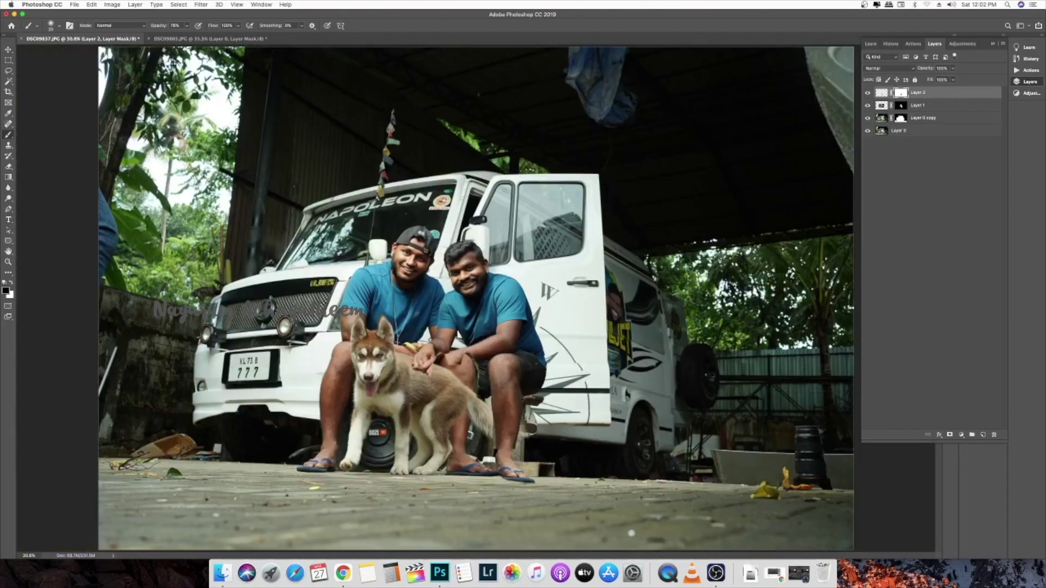
pyautogui.scroll(-2, 581, 482)
pyautogui.scroll(8, 370, 354)
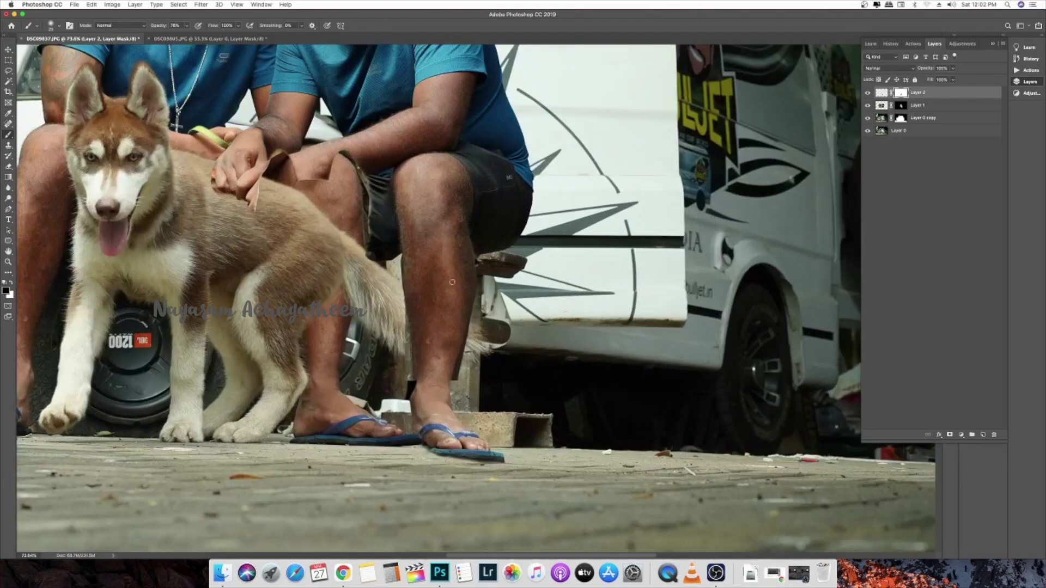
pyautogui.scroll(-6, 365, 349)
pyautogui.scroll(6, 365, 350)
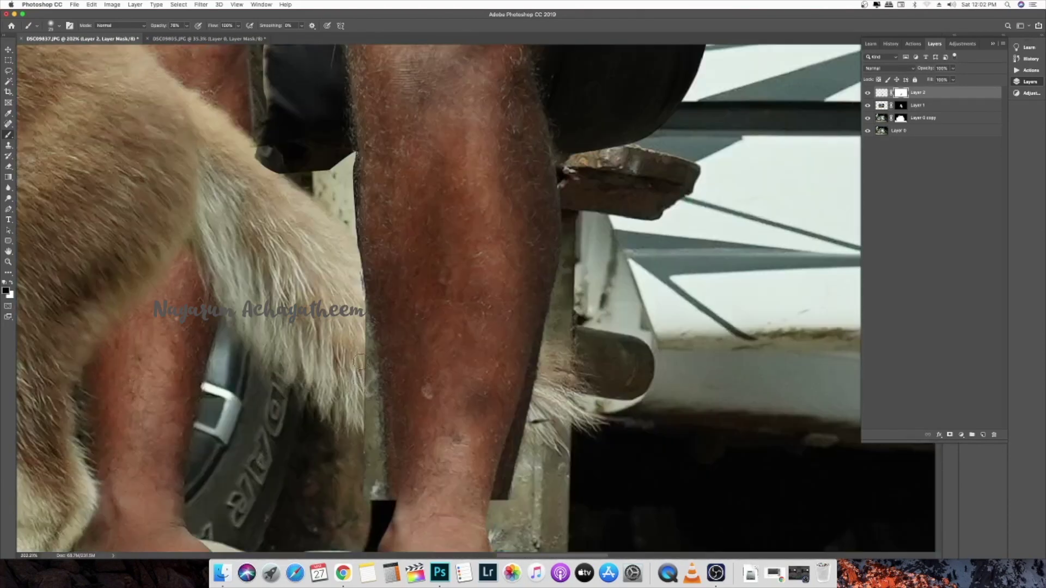
# Step: Paint out the remains of the second man's original leg behind the copied calf and ankle on Layer 1's mask
pyautogui.scroll(-2, 371, 354)
pyautogui.click(867, 106)
pyautogui.click(867, 106)
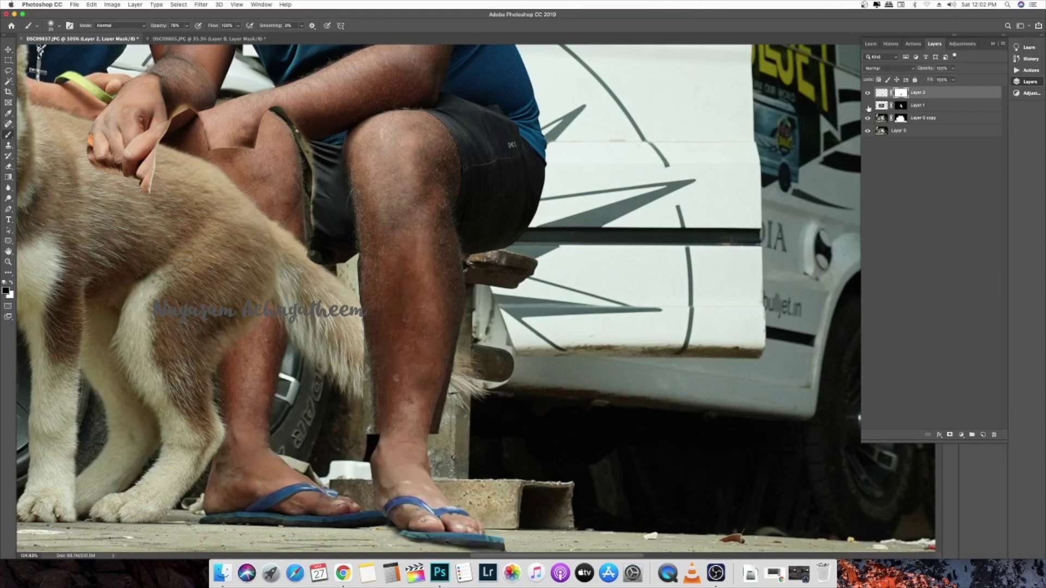
pyautogui.click(885, 107)
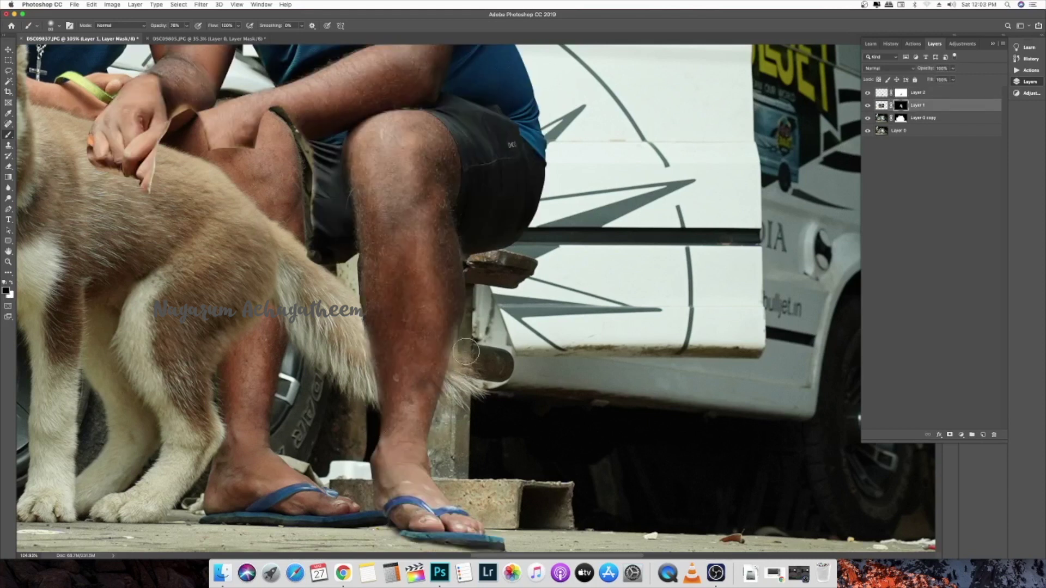
pyautogui.moveTo(353, 265); pyautogui.dragTo(368, 362)
pyautogui.press('super+z')
pyautogui.moveTo(353, 288)
pyautogui.mouseDown()
pyautogui.moveTo(354, 270)
pyautogui.moveTo(368, 360)
pyautogui.mouseUp()
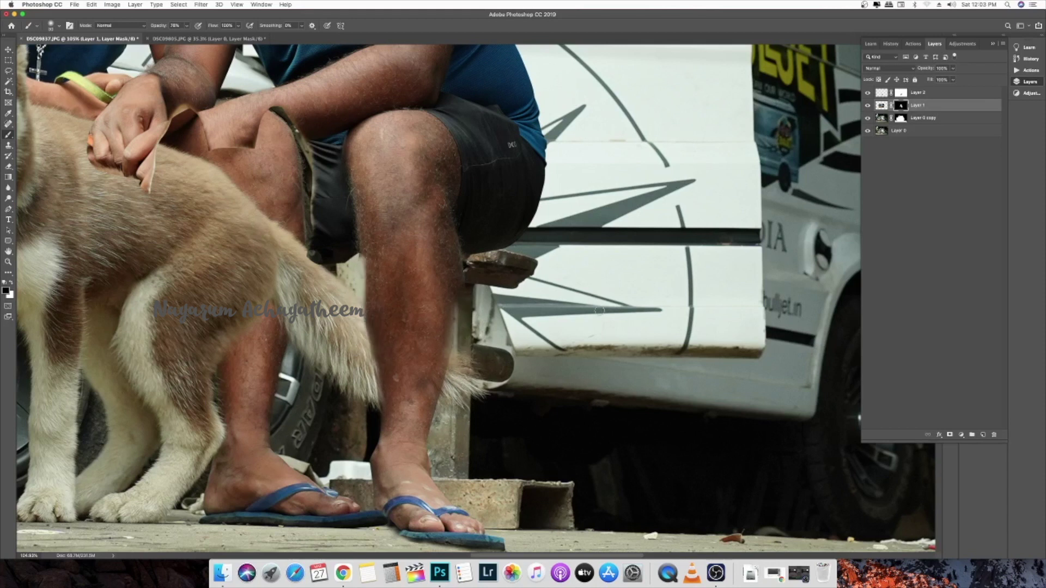
# Step: Paint white on Layer 2's mask to restore the outer edge of the copied calf beside the van
pyautogui.hotkey('alt', ']')
pyautogui.press('x')
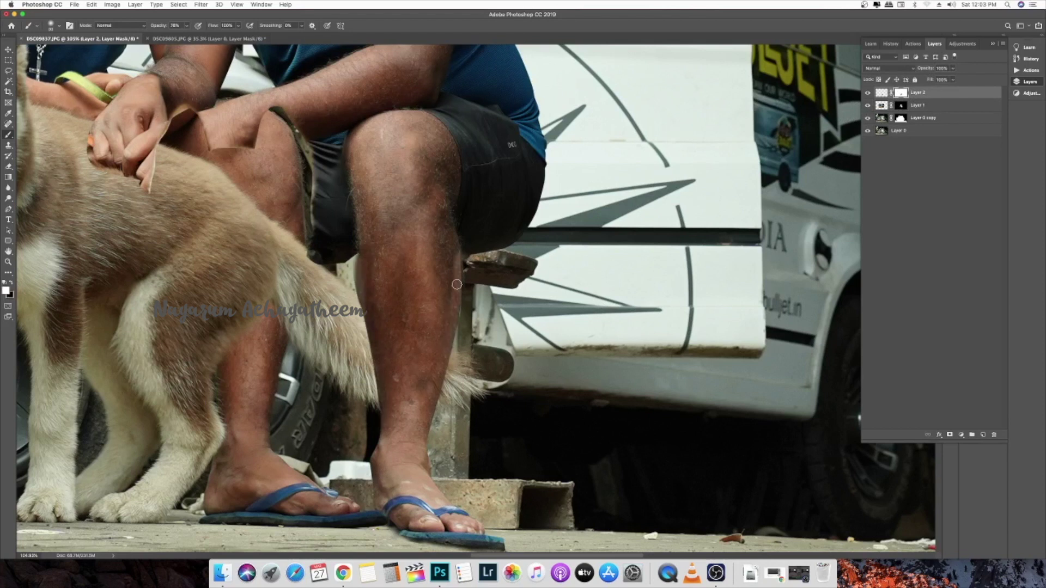
pyautogui.press('super+0')
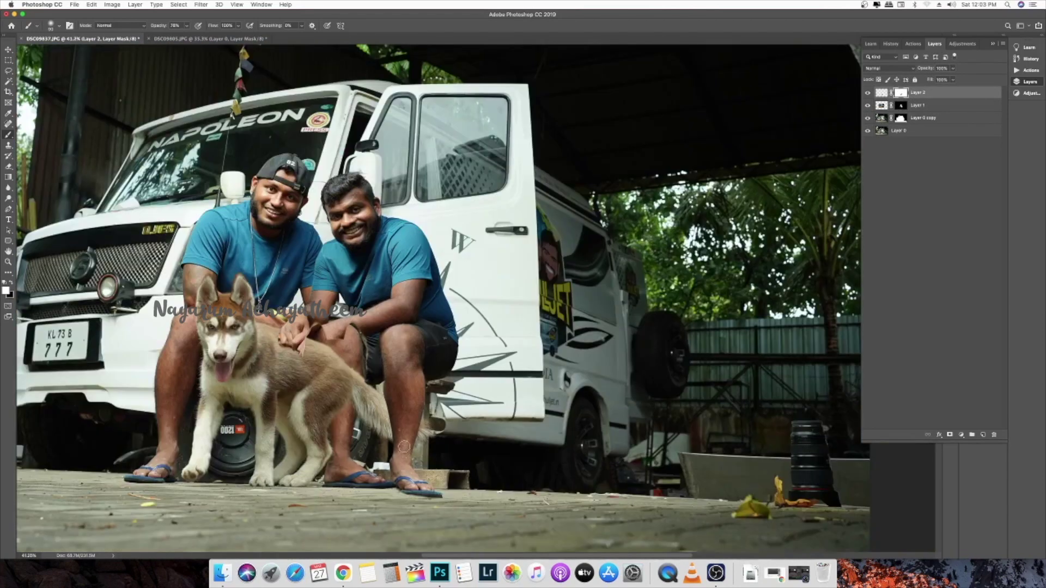
pyautogui.scroll(10, 390, 390)
pyautogui.scroll(-10, 529, 432)
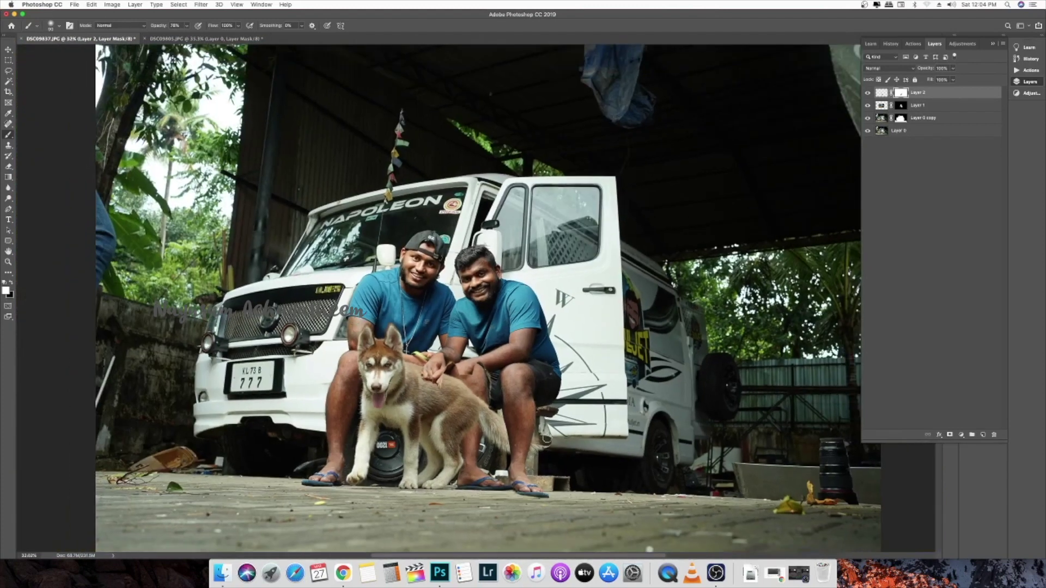
# Step: Outline the gap between the dark shorts and the copied leg's inner calf with the Pen tool and load it as a selection
pyautogui.scroll(10, 520, 428)
pyautogui.press('p')
pyautogui.hotkey('ctrl', 'Return')
pyautogui.scroll(-5, 377, 379)
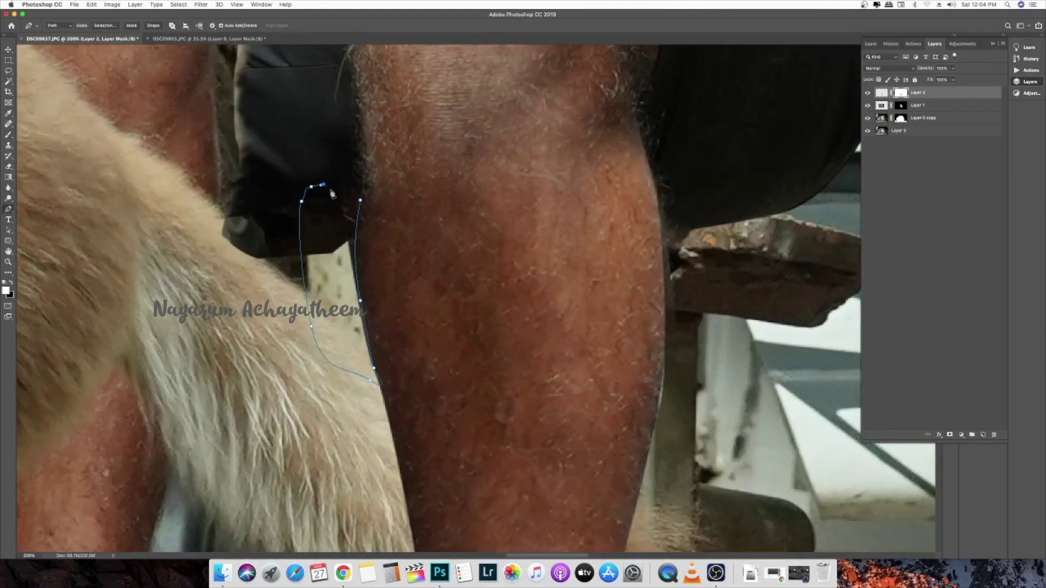
pyautogui.press('b')
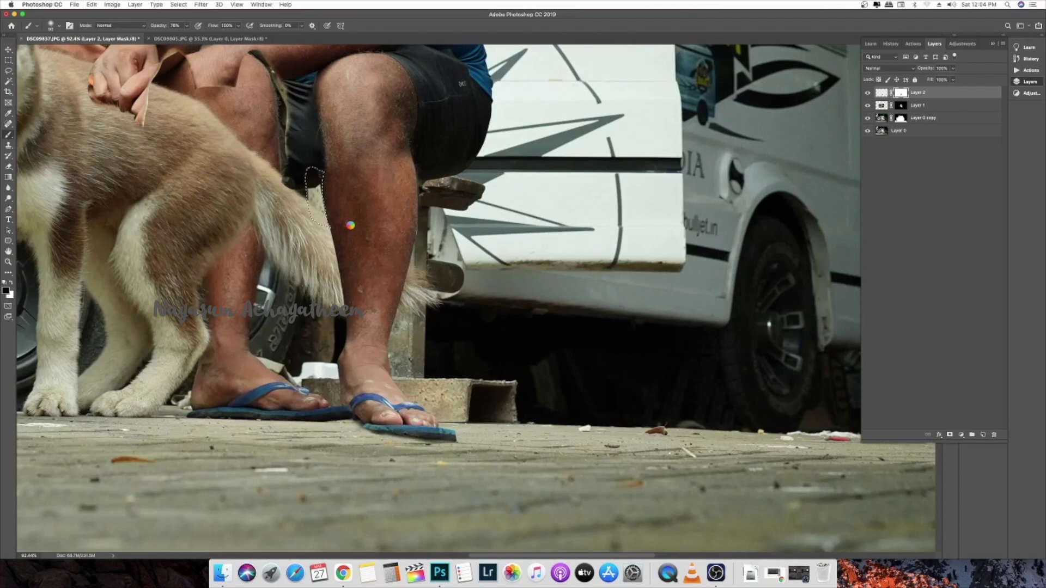
# Step: Select a tighter Pen outline along the copied calf's inner edge above the dog's tail and brush it out on Layer 2's mask
pyautogui.scroll(5, 349, 226)
pyautogui.press('p')
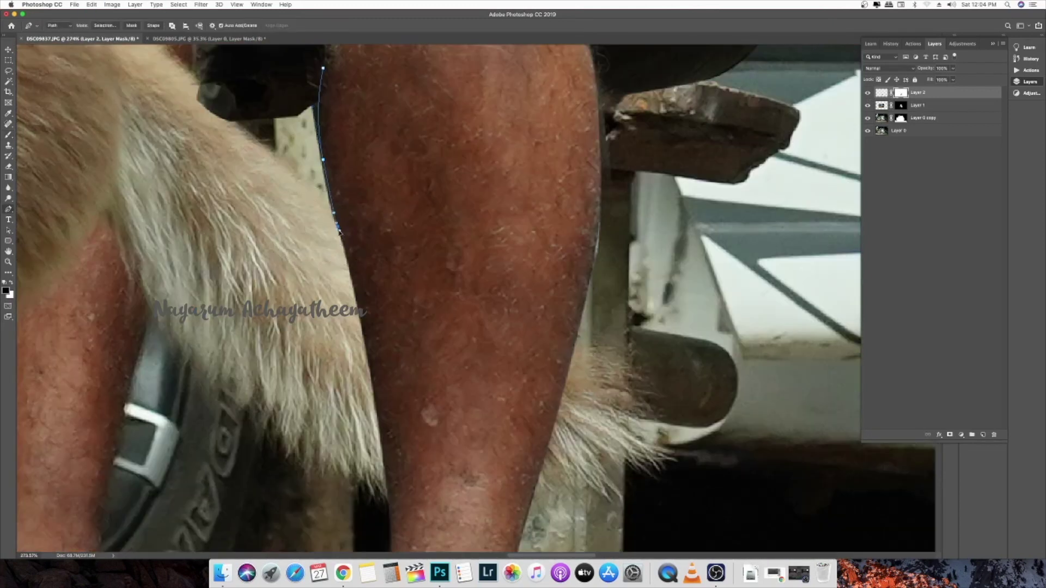
pyautogui.hotkey('ctrl', 'Return')
pyautogui.scroll(-2, 301, 79)
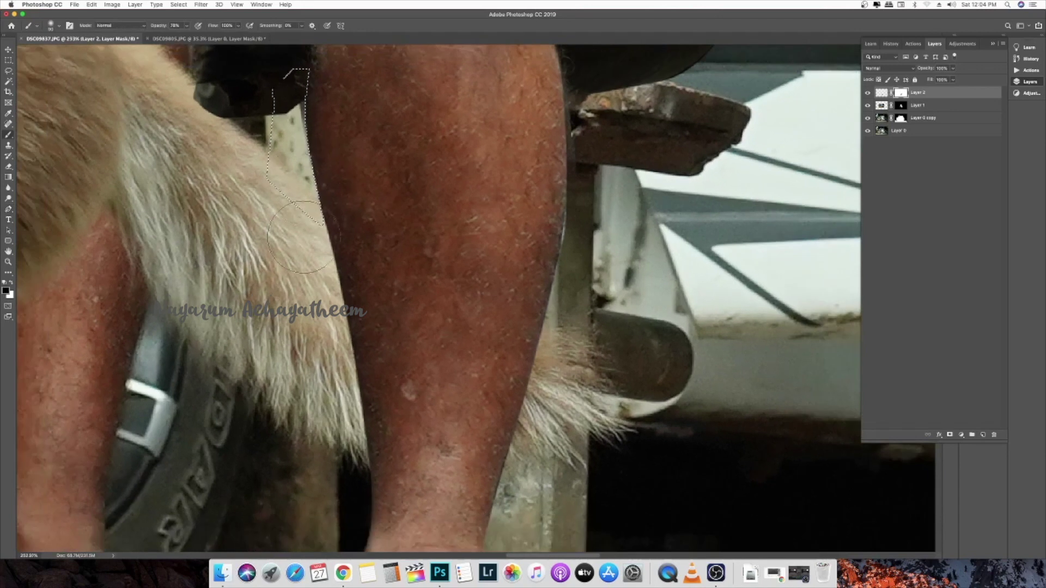
pyautogui.press('b')
pyautogui.scroll(-10, 346, 292)
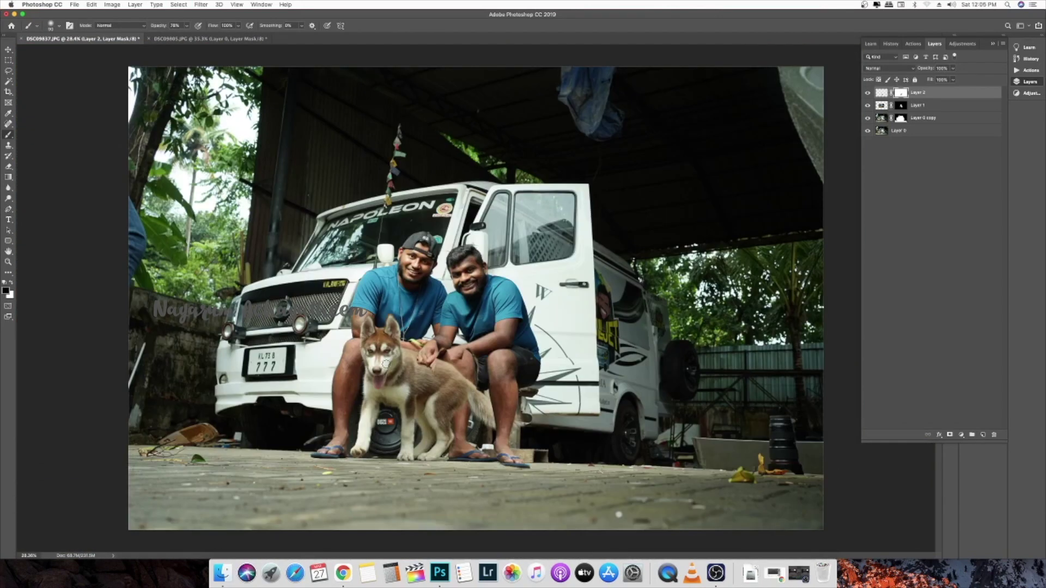
# Step: Brush on Layer 2's mask around the copied foot to bring back the heel end of its sandal
pyautogui.scroll(10, 565, 494)
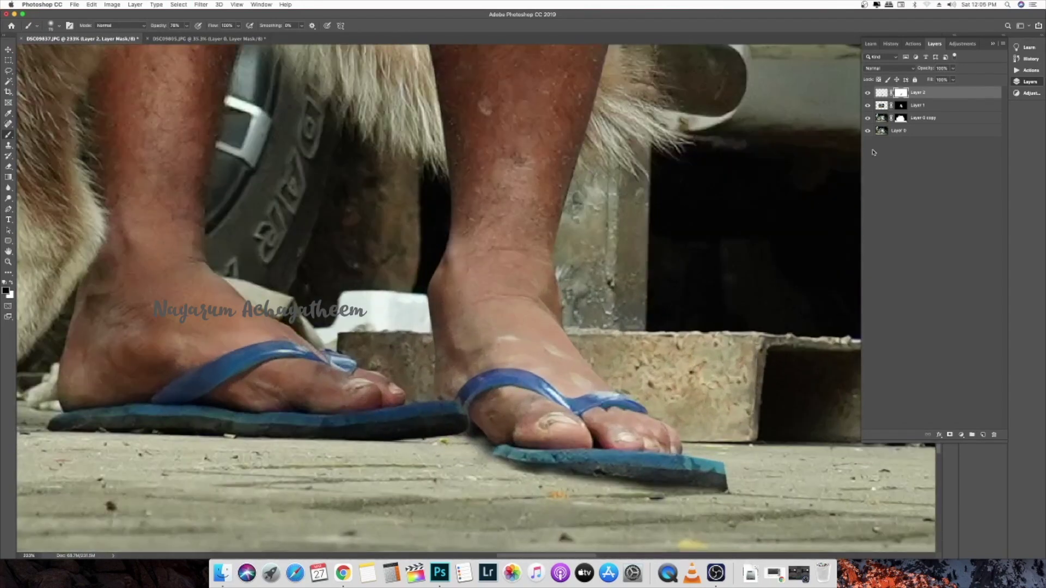
pyautogui.moveTo(902, 91); pyautogui.dragTo(448, 397)
pyautogui.click(557, 182)
pyautogui.press('x')
pyautogui.scroll(-5, 512, 457)
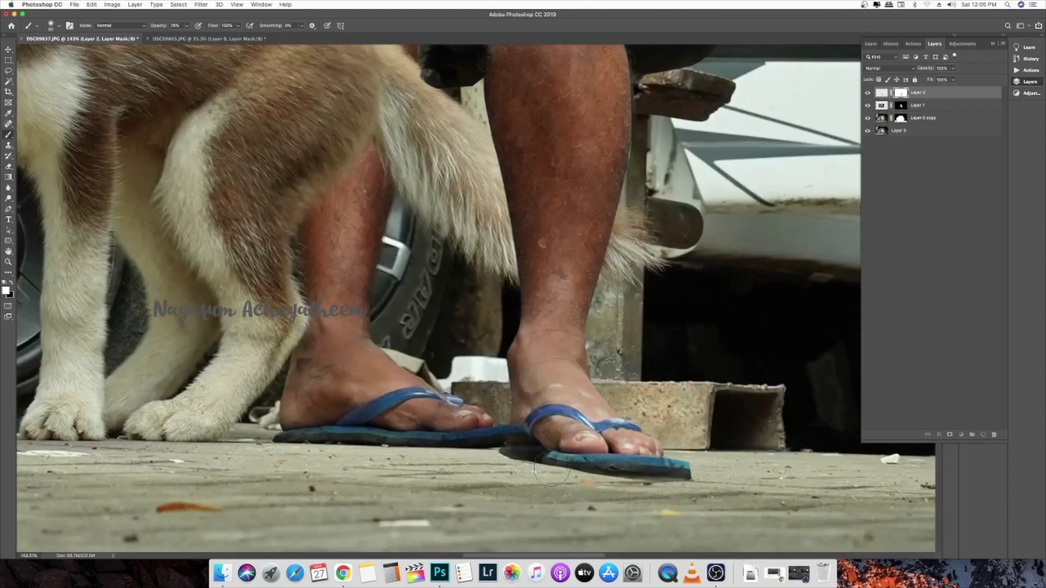
# Step: Lower the brush opacity to 46% and paint black on Layer 2's mask to soften the copied sandal's lower edge against the ground
pyautogui.scroll(2, 529, 473)
pyautogui.scroll(2, 529, 473)
pyautogui.press('x')
pyautogui.press('4')
pyautogui.press('6')
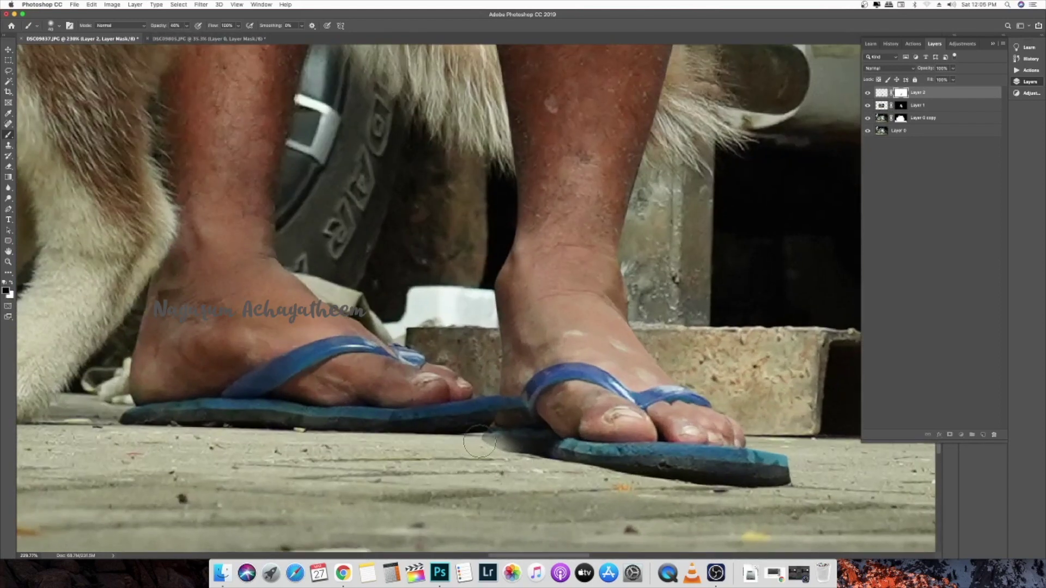
pyautogui.moveTo(583, 478)
pyautogui.mouseDown()
pyautogui.moveTo(672, 497)
pyautogui.moveTo(803, 488)
pyautogui.mouseUp()
pyautogui.moveTo(536, 458); pyautogui.dragTo(611, 484)
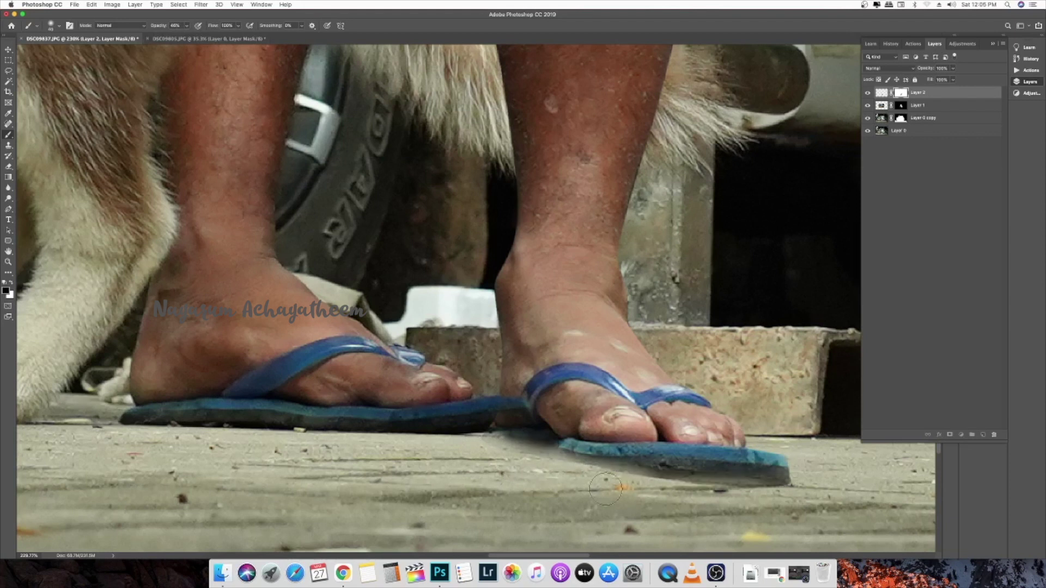
pyautogui.moveTo(491, 456); pyautogui.dragTo(811, 492)
pyautogui.scroll(-5, 500, 429)
pyautogui.scroll(2, 500, 431)
pyautogui.press('x')
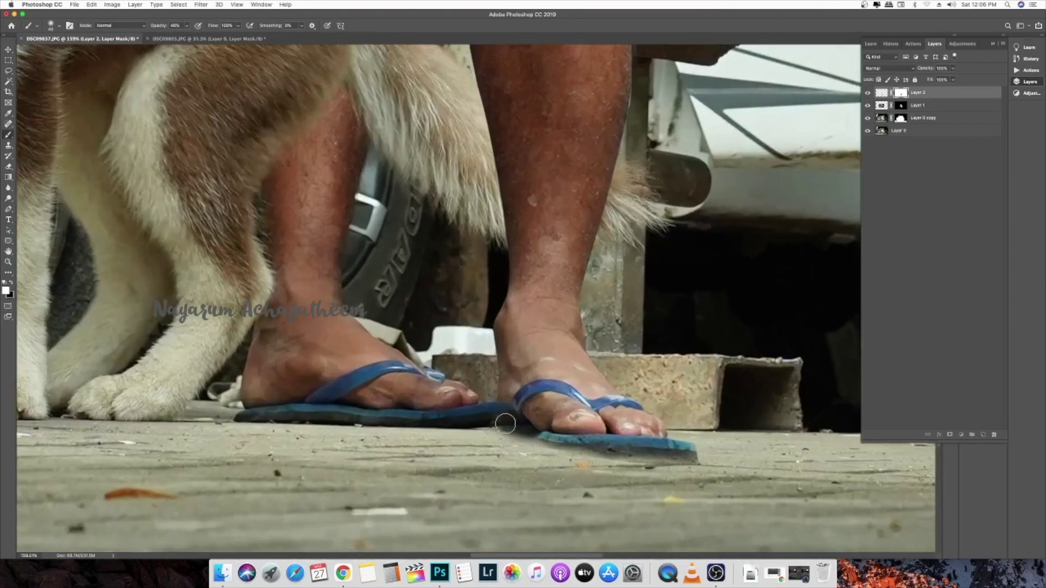
# Step: With Layer 2 temporarily at 40% opacity, select the other sandal's tip with the Pen tool and mask the copied foot off it
pyautogui.press('p')
pyautogui.press('4')
pyautogui.scroll(4, 493, 395)
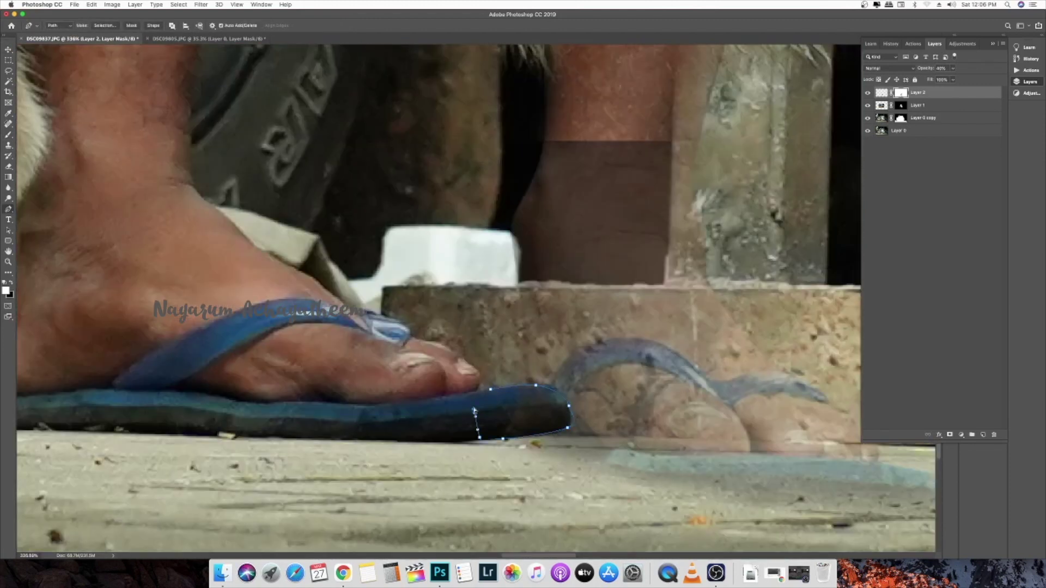
pyautogui.hotkey('ctrl', 'Return')
pyautogui.press('0')
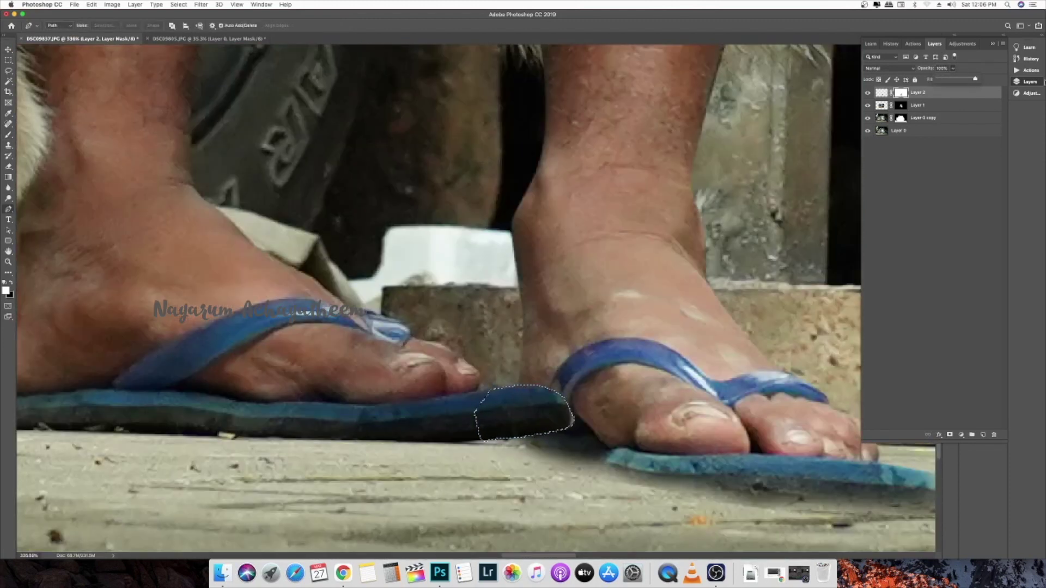
pyautogui.scroll(-5, 644, 416)
pyautogui.scroll(3, 644, 416)
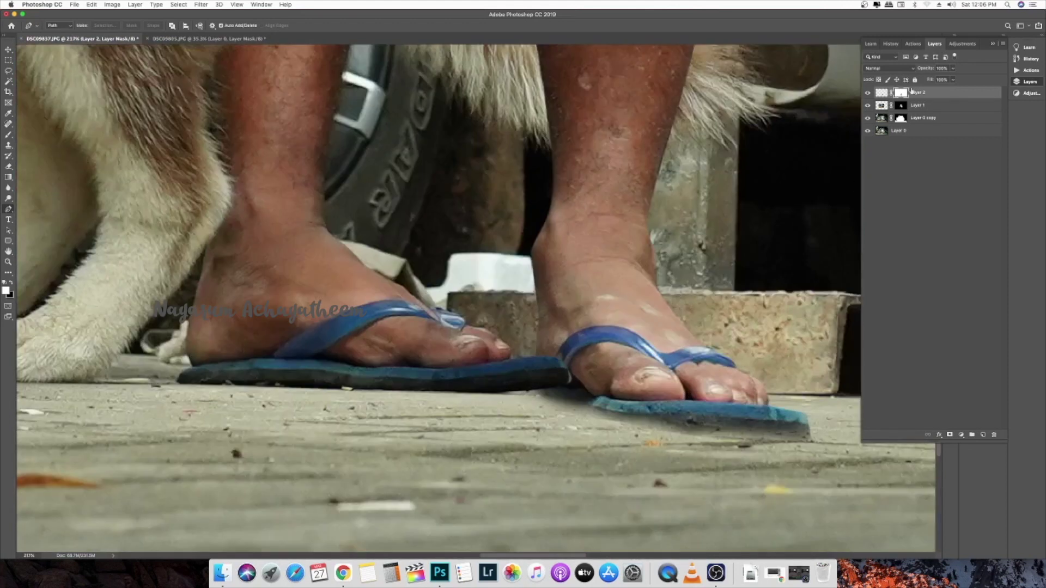
# Step: Brush the copied sandal's sole back on Layer 2's mask and select the ground beneath it with a closed Pen path
pyautogui.press('b')
pyautogui.moveTo(560, 400)
pyautogui.mouseDown()
pyautogui.moveTo(604, 418)
pyautogui.moveTo(804, 436)
pyautogui.mouseUp()
pyautogui.press('p')
pyautogui.scroll(1, 536, 392)
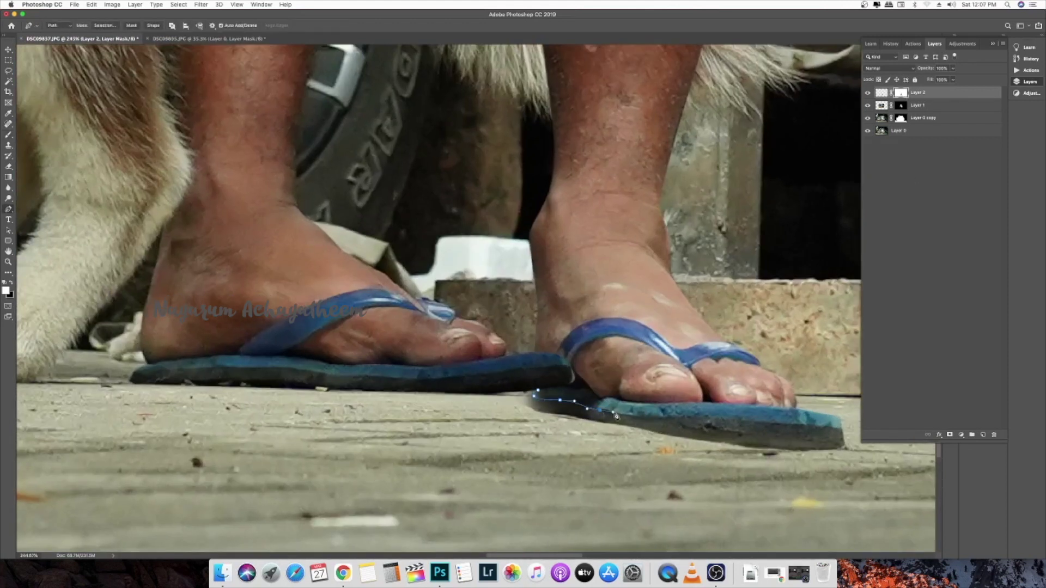
pyautogui.click(538, 390)
pyautogui.scroll(2, 538, 390)
pyautogui.press('super+Return')
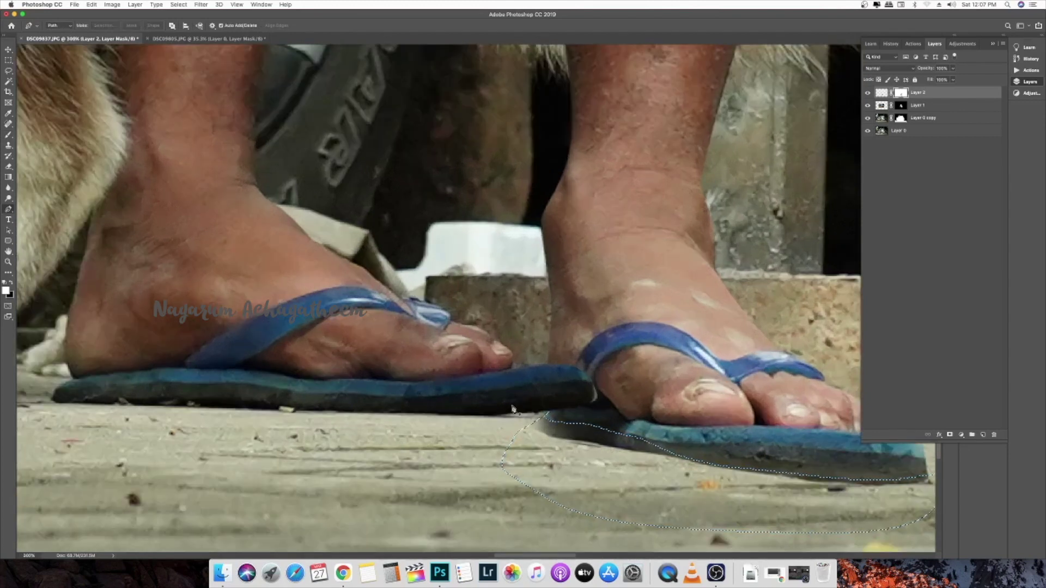
# Step: Brush black inside the selection on Layer 2's mask to remove the fringe under the copied sandal, and deselect
pyautogui.scroll(-2, 542, 417)
pyautogui.press('b')
pyautogui.press('x')
pyautogui.moveTo(538, 428)
pyautogui.mouseDown()
pyautogui.moveTo(569, 437)
pyautogui.moveTo(552, 440)
pyautogui.mouseUp()
pyautogui.press('super+d')
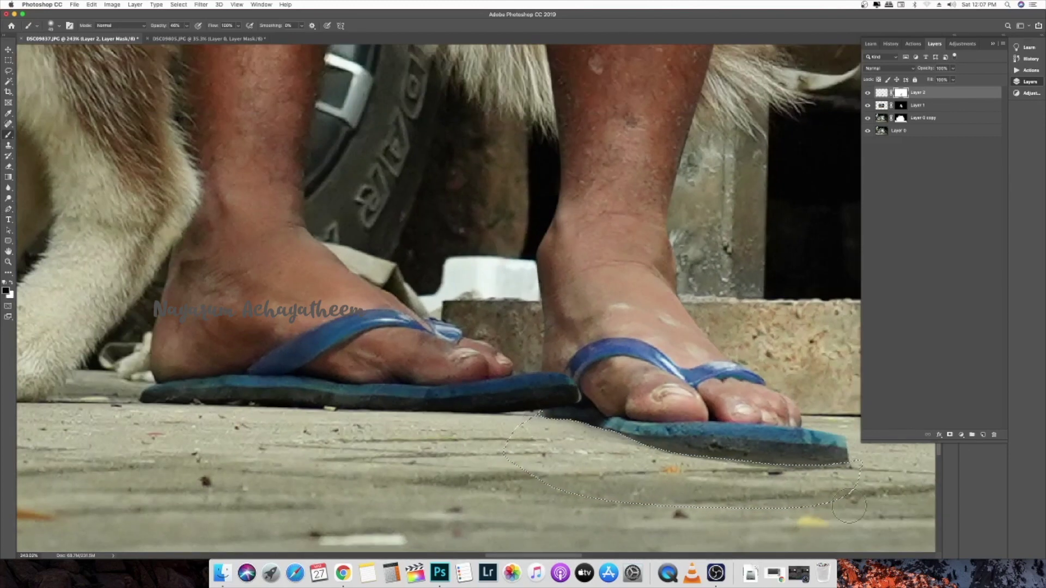
pyautogui.scroll(-8, 643, 493)
pyautogui.press('super+0')
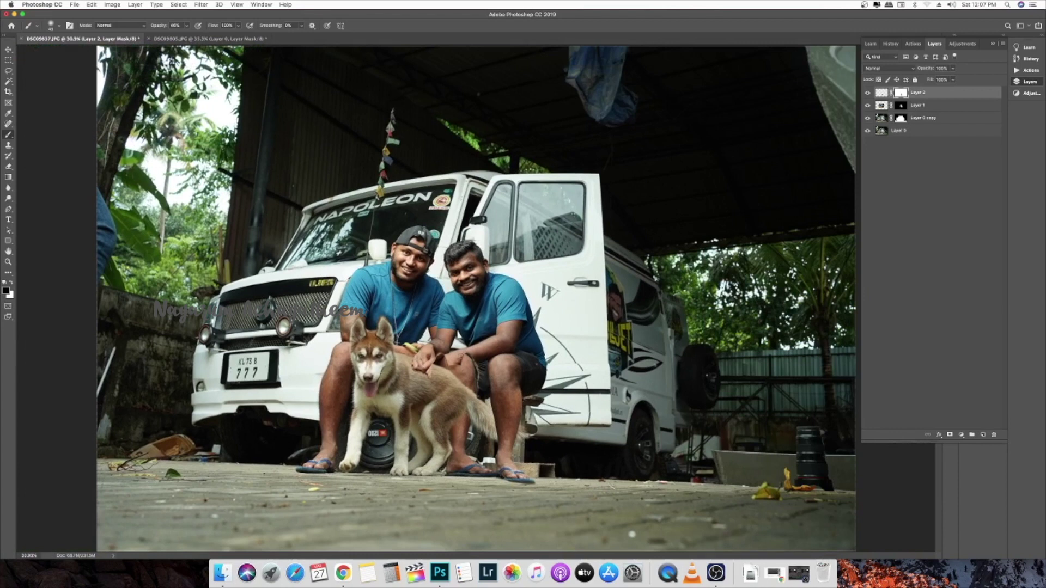
# Step: Select Layer 1 and Layer 2 together and link them
pyautogui.scroll(-1, 490, 332)
pyautogui.scroll(3, 541, 282)
pyautogui.click(882, 93)
pyautogui.press('v')
pyautogui.click(882, 106)
pyautogui.keyDown('shift'); pyautogui.click(884, 95); pyautogui.keyUp('shift')
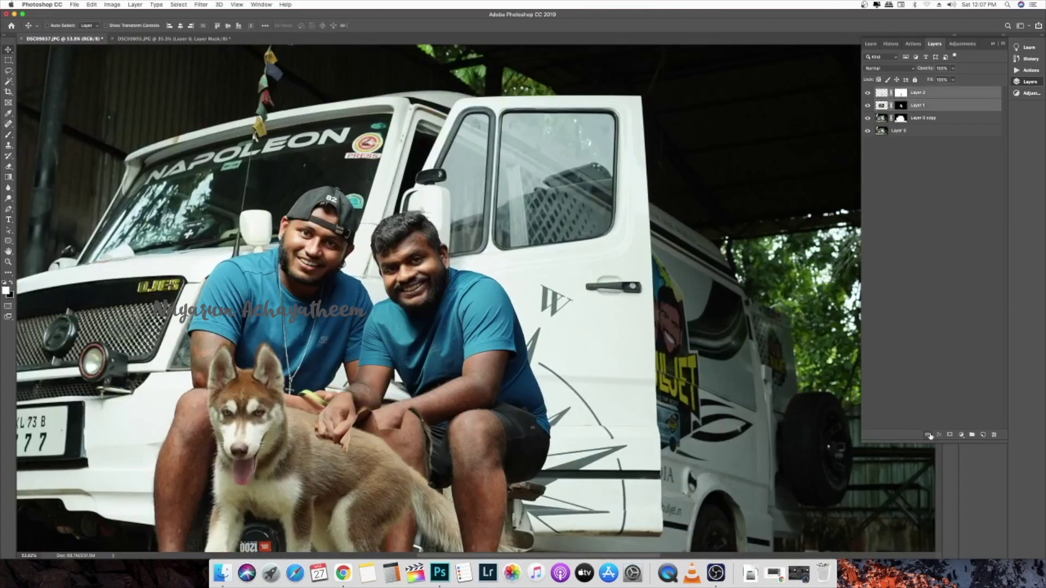
pyautogui.click(928, 435)
# Step: Set Layer 1 to 50% opacity and trace the capped man's sleeve edge with the Pen tool down to his upper arm
pyautogui.click(882, 105)
pyautogui.press('5')
pyautogui.scroll(8, 365, 318)
pyautogui.press('p')
pyautogui.click(390, 284)
pyautogui.click(390, 303)
pyautogui.moveTo(411, 382); pyautogui.dragTo(399, 224)
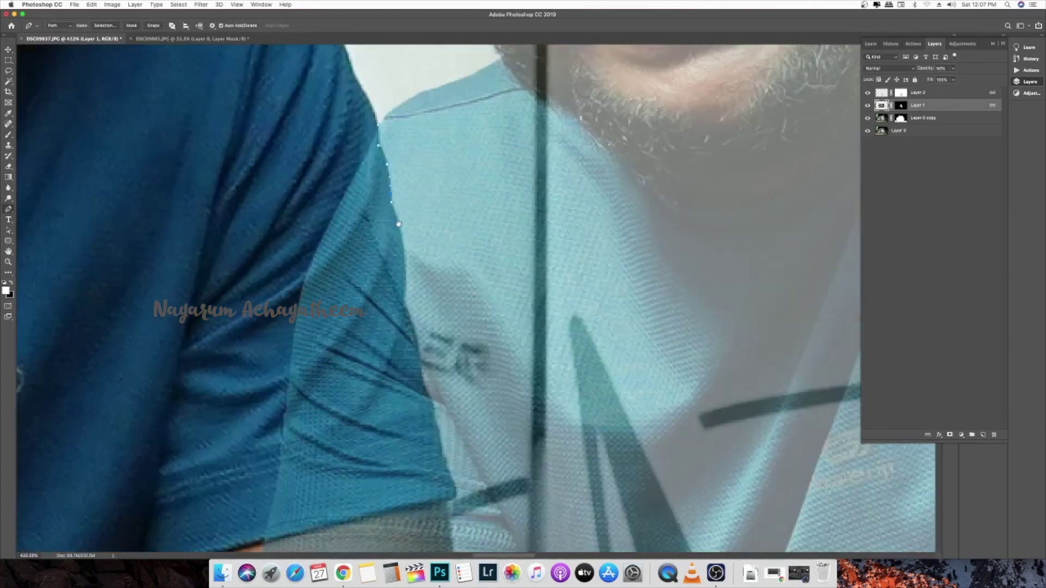
pyautogui.moveTo(413, 342); pyautogui.dragTo(405, 203)
pyautogui.click(427, 314)
pyautogui.moveTo(428, 321); pyautogui.dragTo(431, 237)
pyautogui.click(447, 277)
pyautogui.moveTo(447, 289); pyautogui.dragTo(448, 177)
pyautogui.click(453, 250)
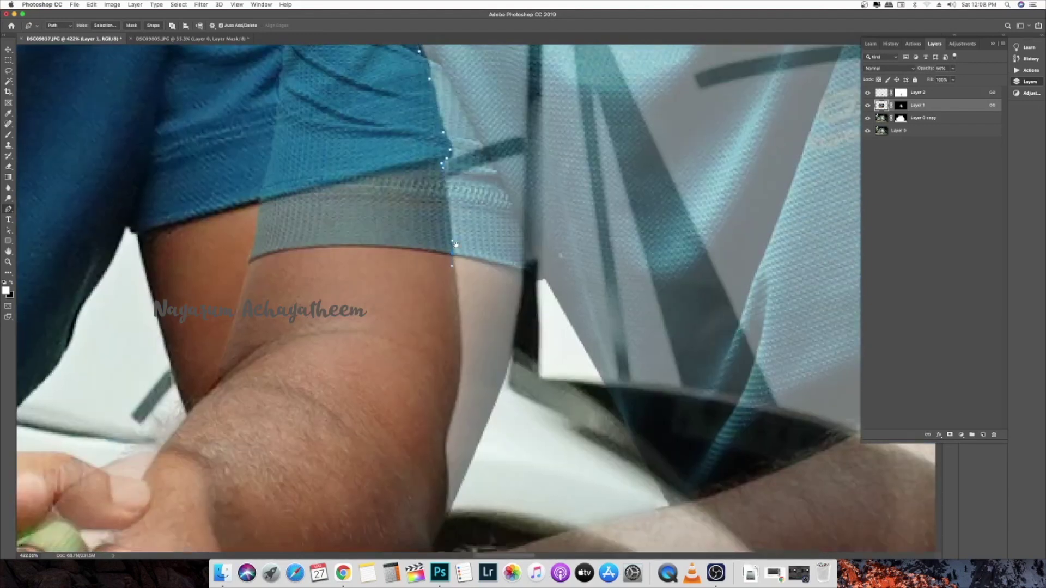
# Step: Continue the Pen path along the capped man's forearm to his hands and mask Layer 1 off the enclosed arm
pyautogui.moveTo(457, 349); pyautogui.dragTo(456, 256)
pyautogui.moveTo(450, 325); pyautogui.dragTo(444, 343)
pyautogui.scroll(-3, 447, 356)
pyautogui.click(439, 355)
pyautogui.scroll(-10, 386, 400)
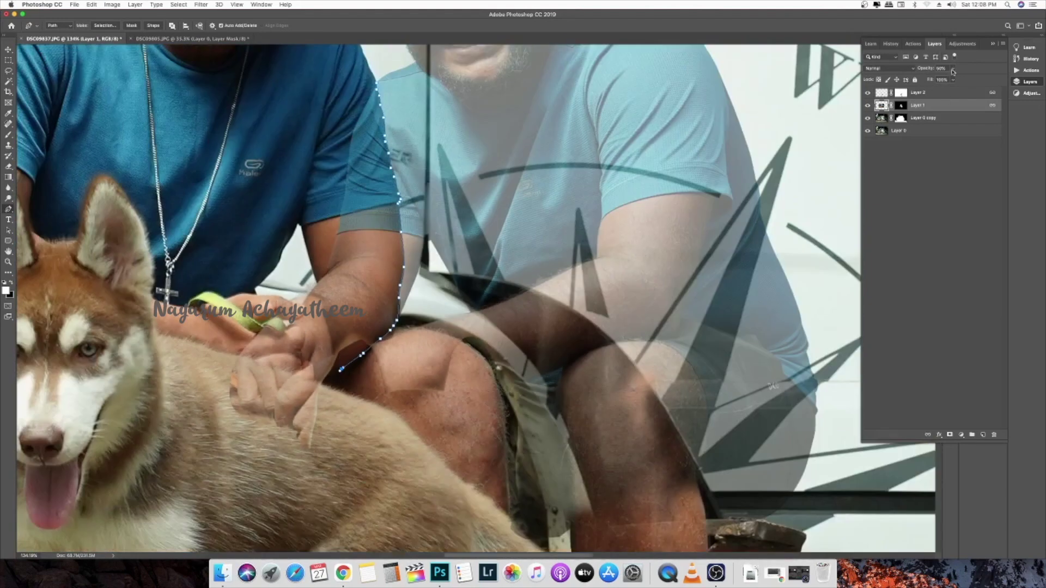
pyautogui.moveTo(952, 72); pyautogui.dragTo(923, 73)
pyautogui.scroll(4, 323, 383)
pyautogui.click(320, 381)
pyautogui.click(264, 429)
pyautogui.moveTo(223, 418); pyautogui.dragTo(211, 412)
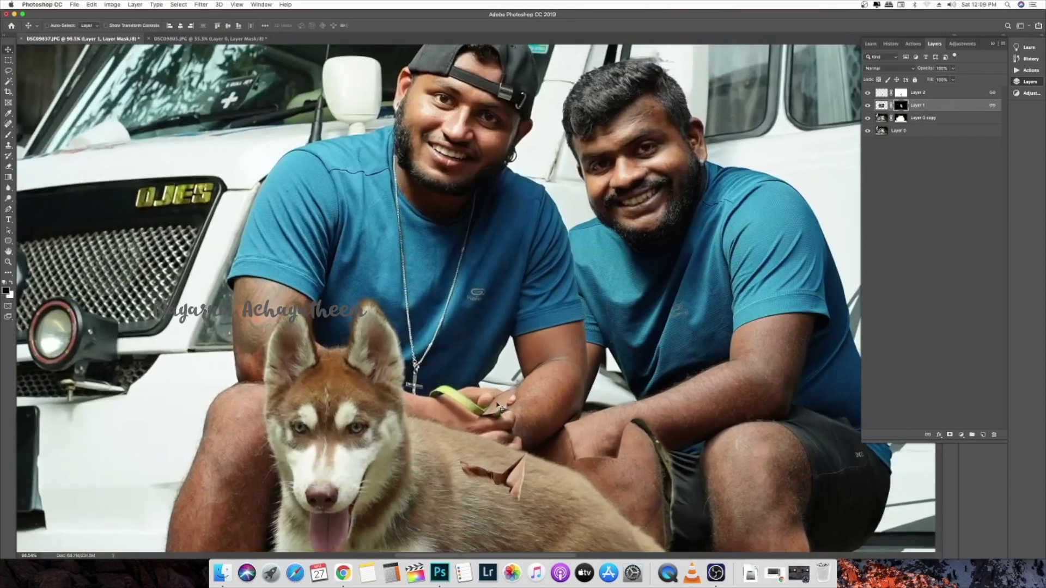
# Step: Outline the capped man's fingers and the green leash at 50% layer opacity and mask Layer 1 off them
pyautogui.keyDown('alt'); pyautogui.scroll(10, 499, 407); pyautogui.keyUp('alt')
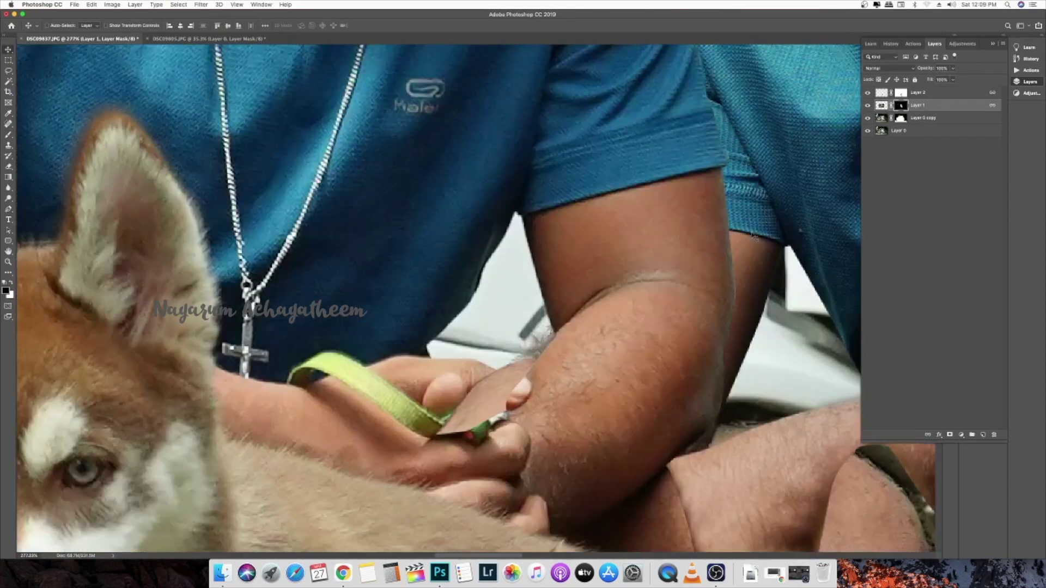
pyautogui.press('5')
pyautogui.press('p')
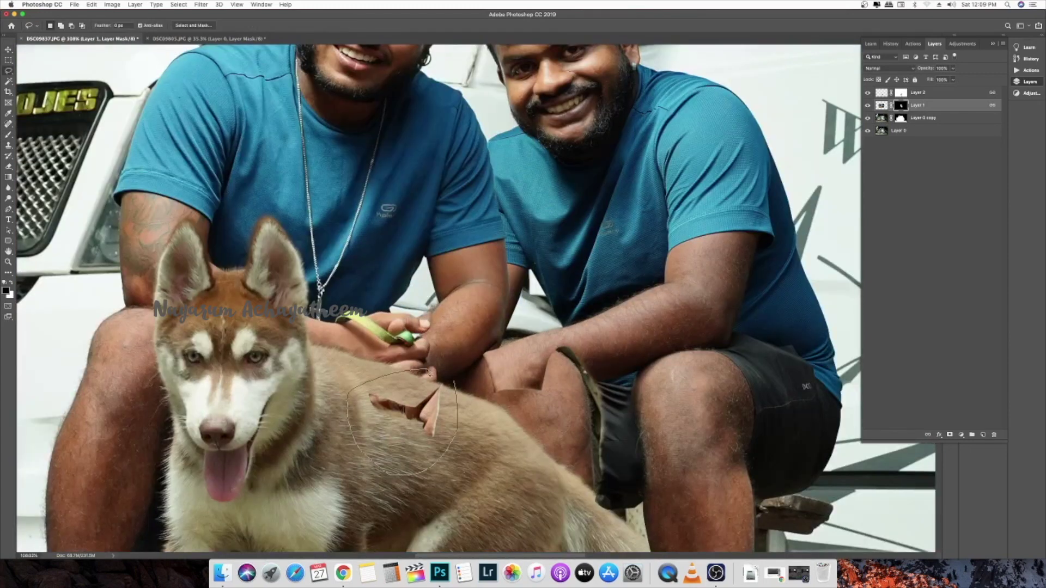
# Step: Lasso the leftover hand fragment on the dog's back, fill it with black on Layer 1's mask, and deselect
pyautogui.moveTo(430, 375); pyautogui.dragTo(455, 382)
pyautogui.hotkey('alt', 'BackSpace')
pyautogui.press('super+d')
# Step: With Layer 1 temporarily at 50% opacity, outline the capped man's knee with the Pen tool and mask Layer 1 off it
pyautogui.scroll(8, 517, 357)
pyautogui.press('p')
pyautogui.press('5')
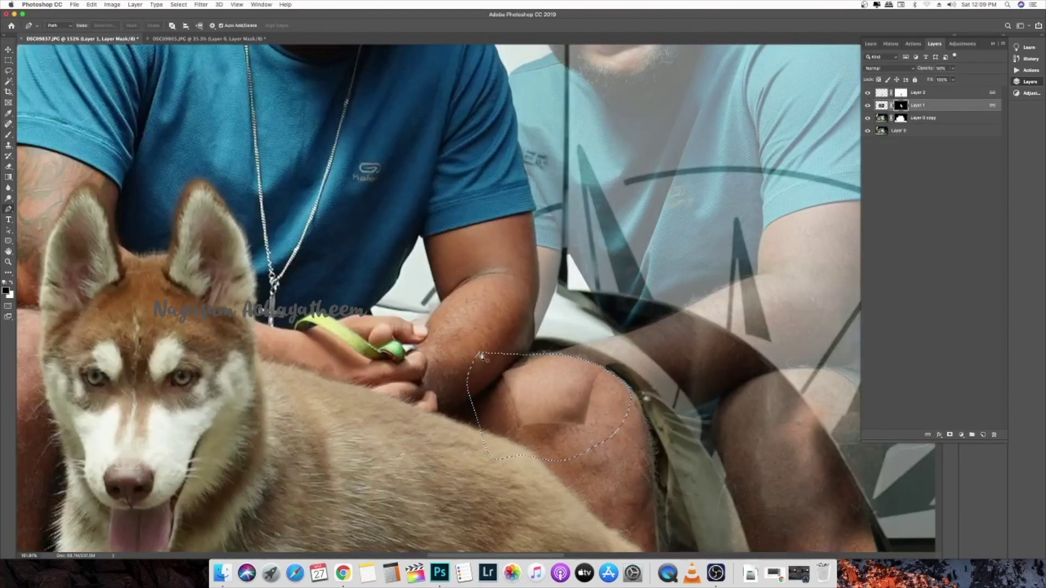
pyautogui.keyDown('alt'); pyautogui.scroll(-3, 474, 357); pyautogui.keyUp('alt')
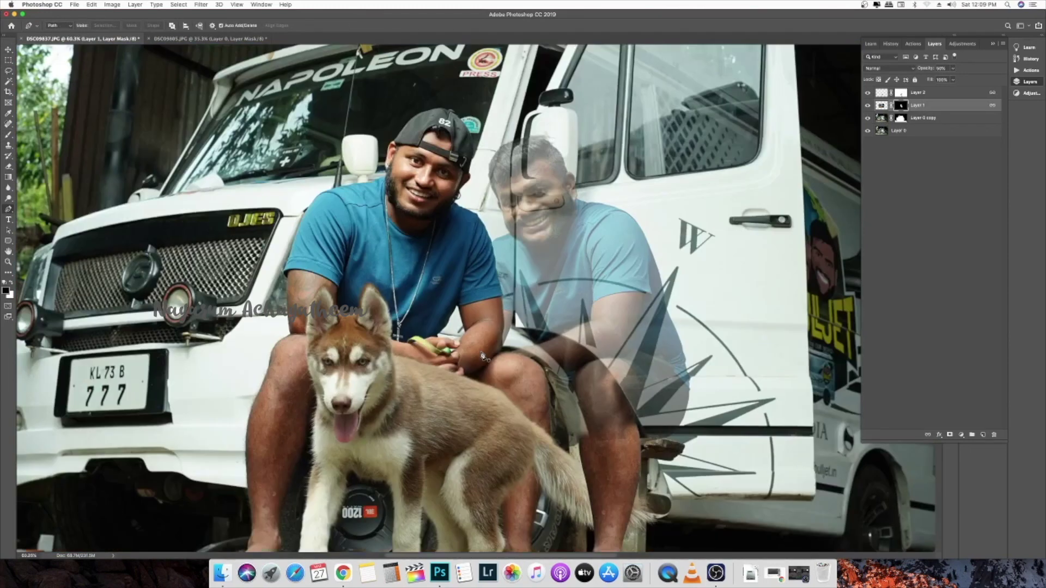
pyautogui.press('v')
pyautogui.press('0')
pyautogui.scroll(5, 469, 359)
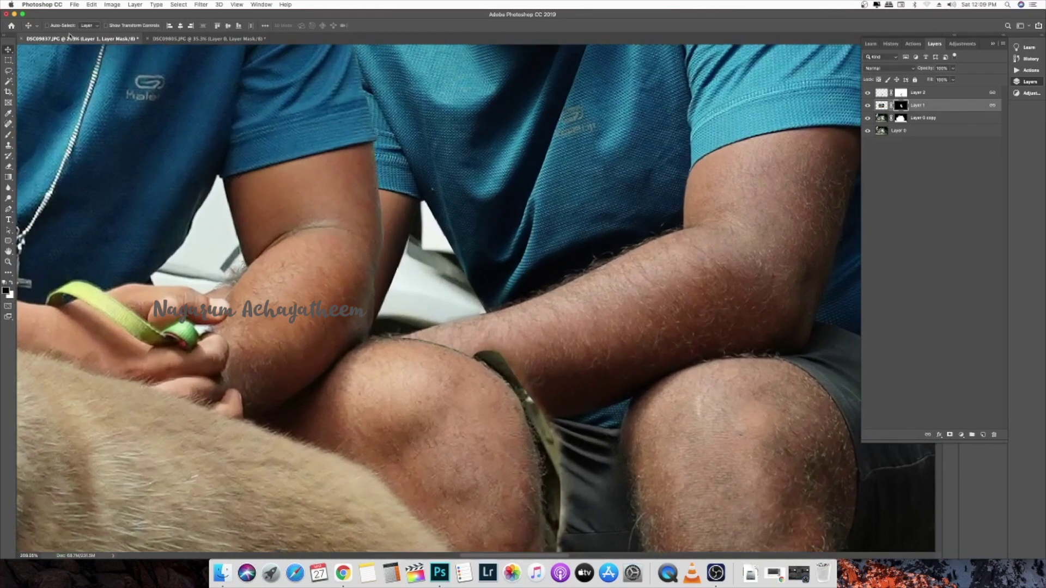
# Step: Activate the Brush tool and choose a fur brush from the FurBrushSampler preset folder
pyautogui.click(9, 135)
pyautogui.click(59, 26)
pyautogui.scroll(-8, 52, 125)
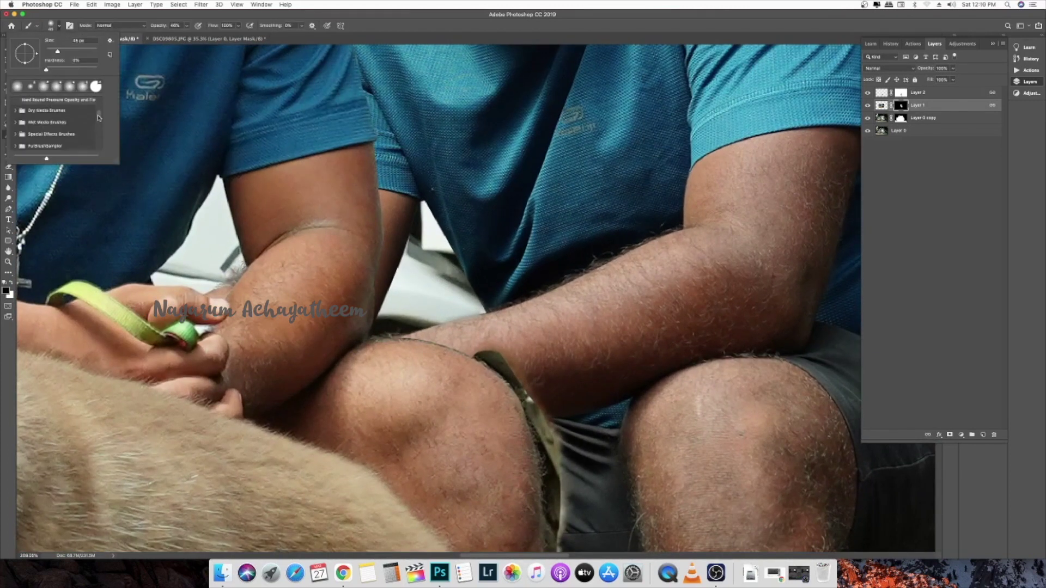
pyautogui.click(22, 139)
pyautogui.scroll(-2, 21, 140)
pyautogui.doubleClick(61, 136)
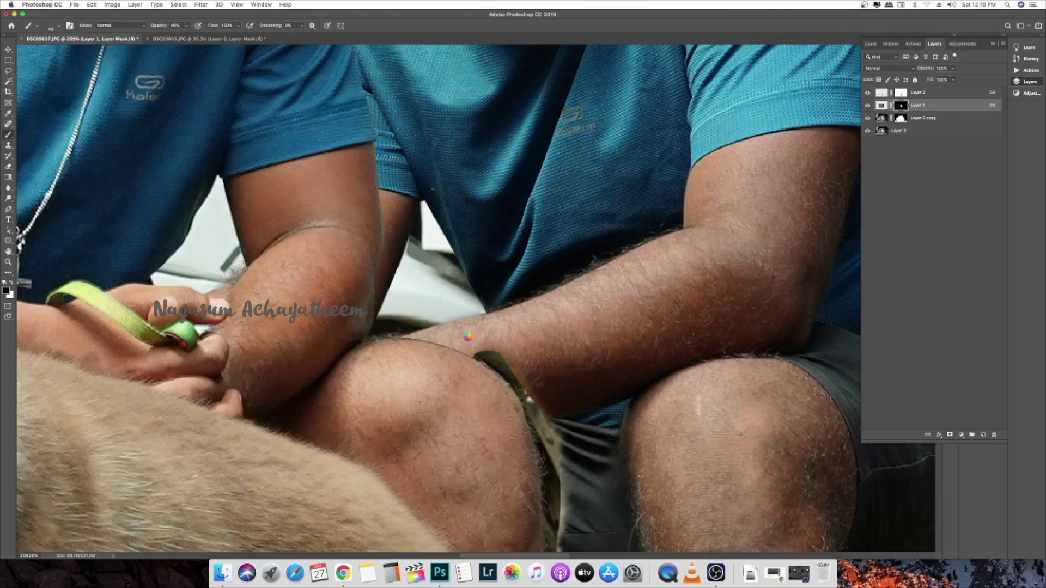
# Step: Try a resized fur brush on Layer 1's mask along the top edge of the knee, and undo the stroke
pyautogui.scroll(-2, 469, 339)
pyautogui.click(54, 28)
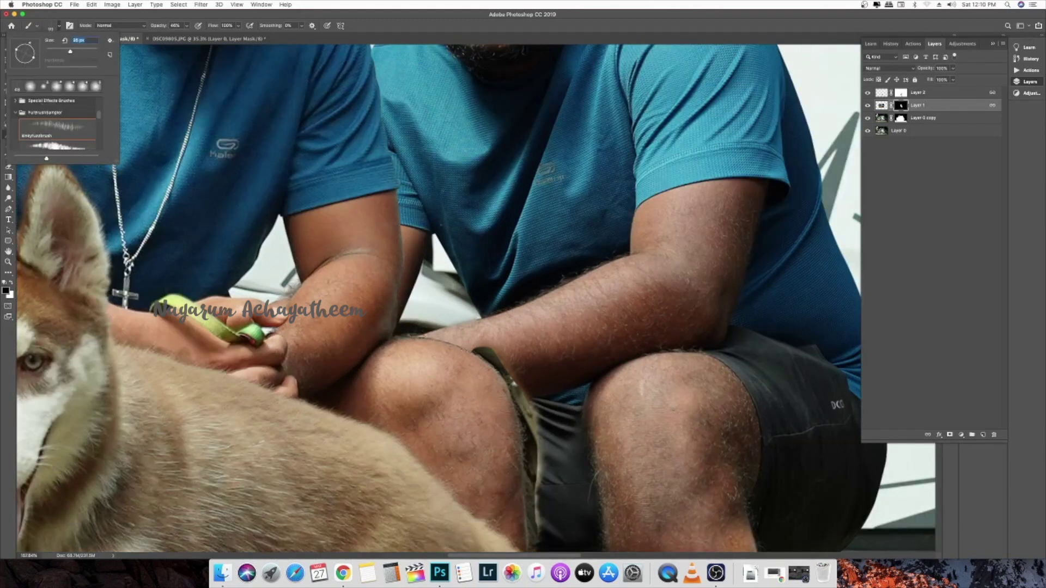
pyautogui.click(467, 347)
pyautogui.scroll(5, 467, 347)
pyautogui.moveTo(469, 348); pyautogui.dragTo(494, 347)
pyautogui.press('super+z')
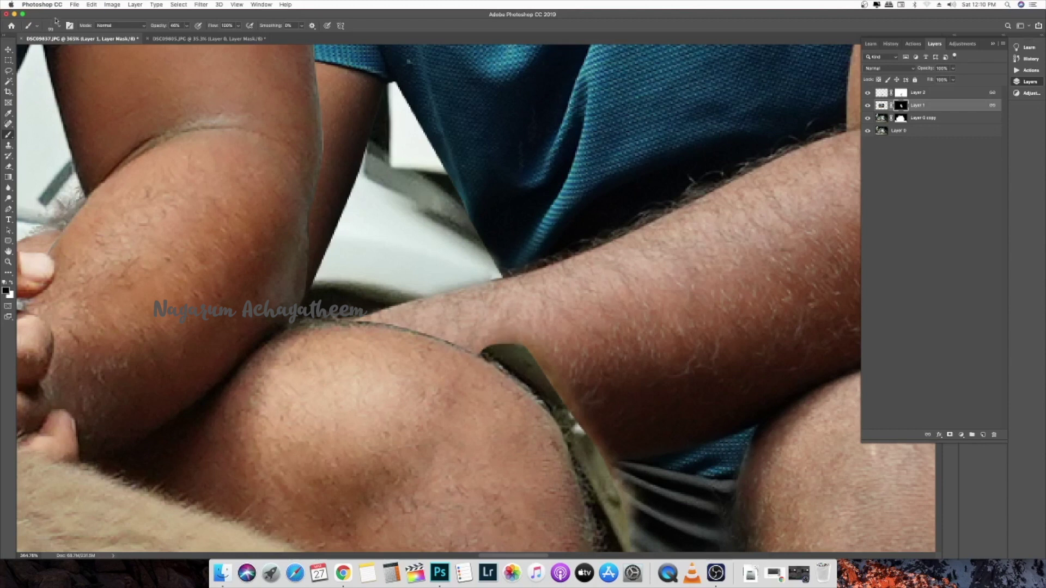
# Step: Switch to the bear fur brush preset from the fur brush folder
pyautogui.click(56, 25)
pyautogui.click(78, 142)
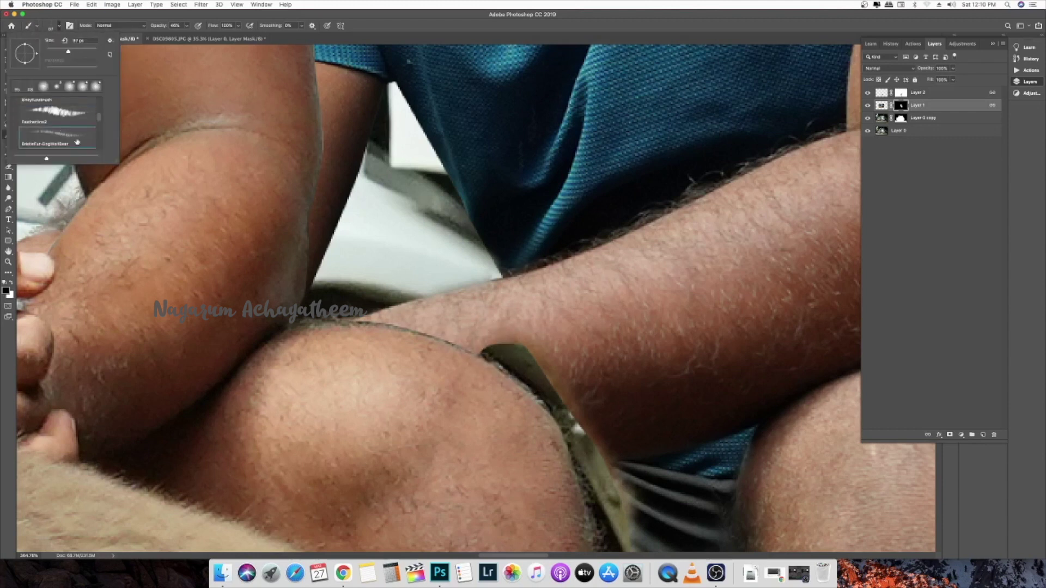
pyautogui.press('Return')
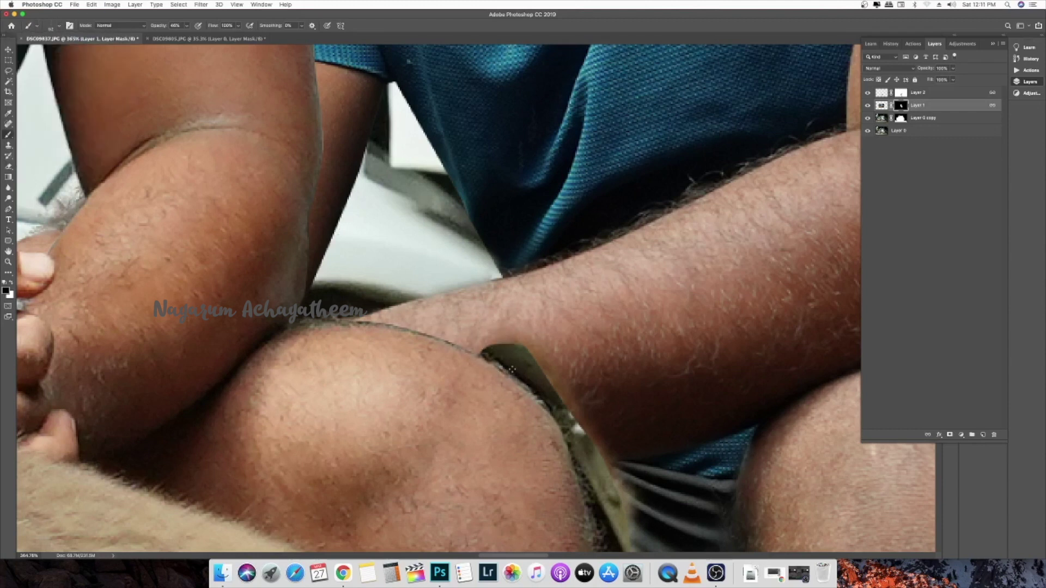
# Step: Undo the latest edits around the capped man's knee on Layer 1's mask
pyautogui.press('super+z')
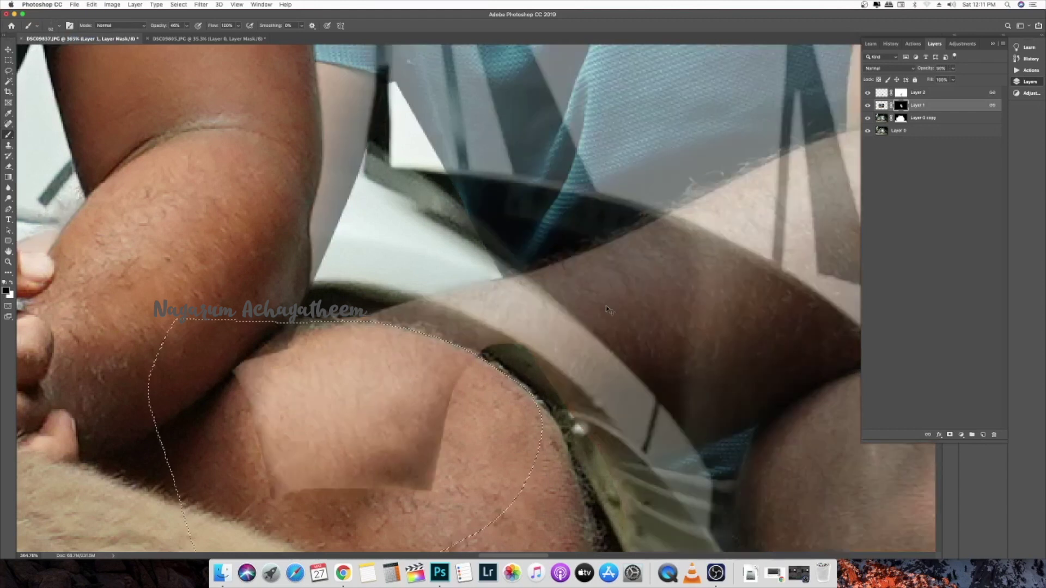
pyautogui.press('super+z')
pyautogui.press('super+z')
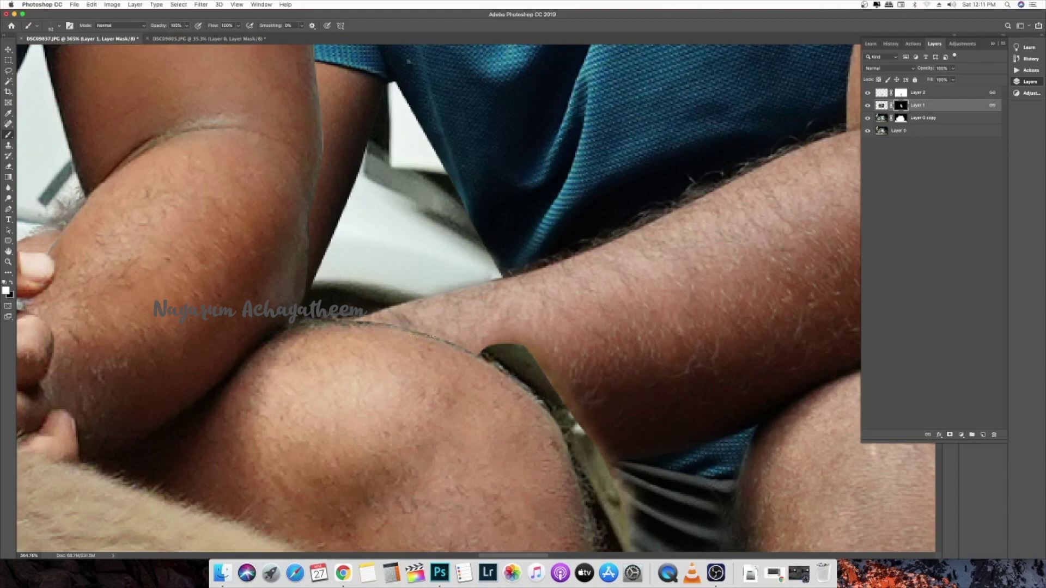
pyautogui.scroll(-5, 526, 385)
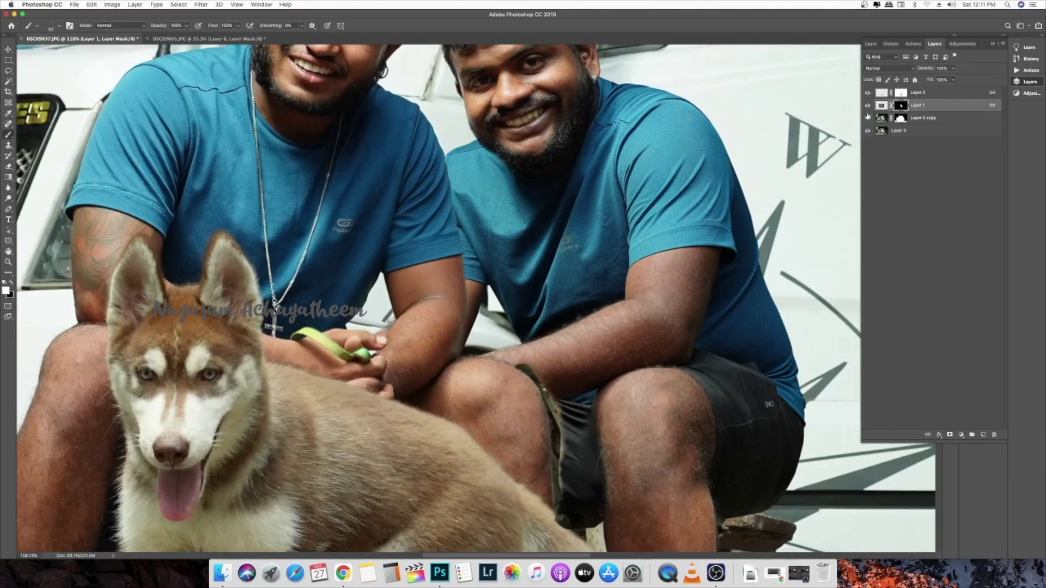
pyautogui.scroll(5, 539, 380)
pyautogui.press('v')
pyautogui.rightClick(459, 369)
pyautogui.click(464, 372)
pyautogui.click(867, 119)
pyautogui.click(900, 118)
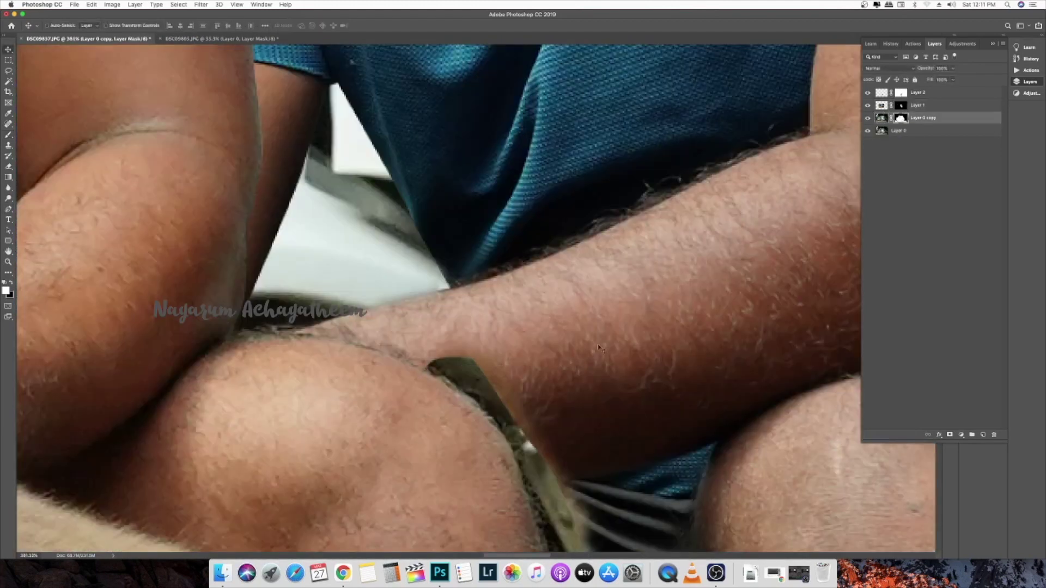
# Step: Paint white on Layer 1's mask along the outer edge of the capped man's knee, checking the area with layers hidden and shown
pyautogui.press('b')
pyautogui.click(55, 26)
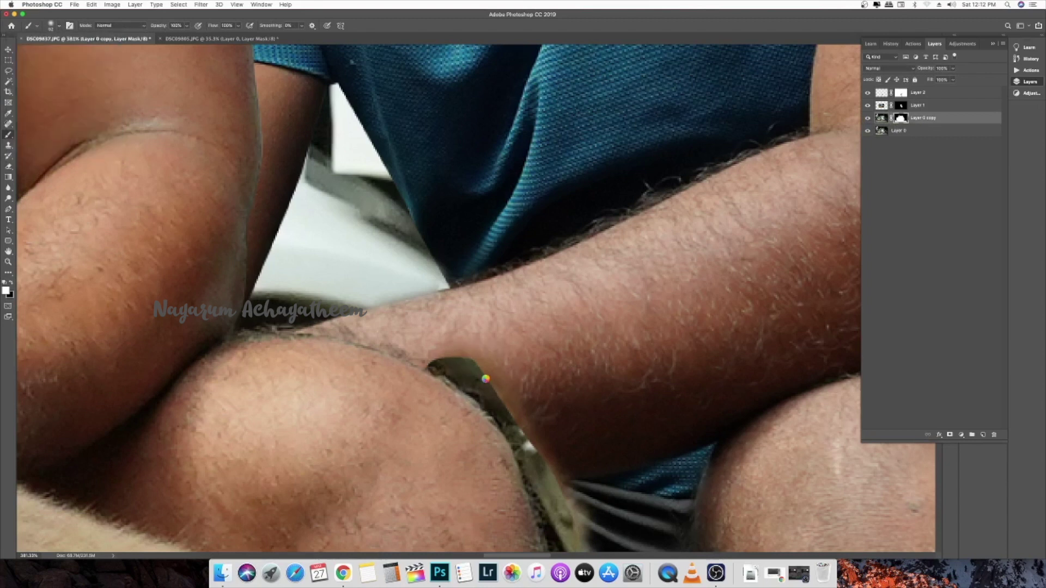
pyautogui.click(867, 131)
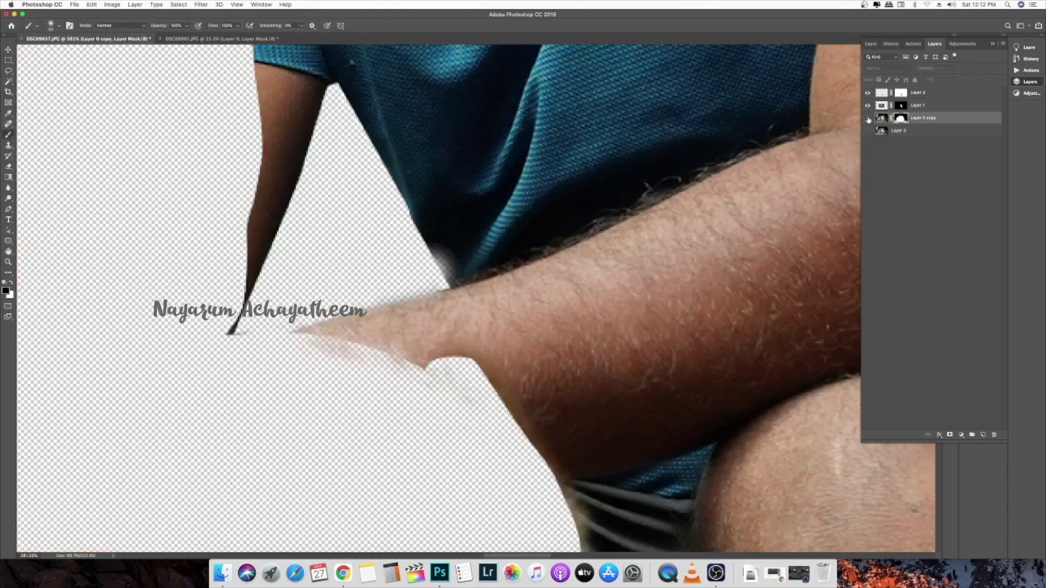
pyautogui.click(867, 130)
pyautogui.click(867, 130)
pyautogui.click(867, 131)
pyautogui.click(901, 105)
pyautogui.press('x')
pyautogui.moveTo(473, 370); pyautogui.dragTo(538, 489)
pyautogui.scroll(-10, 572, 457)
pyautogui.click(867, 106)
pyautogui.click(867, 106)
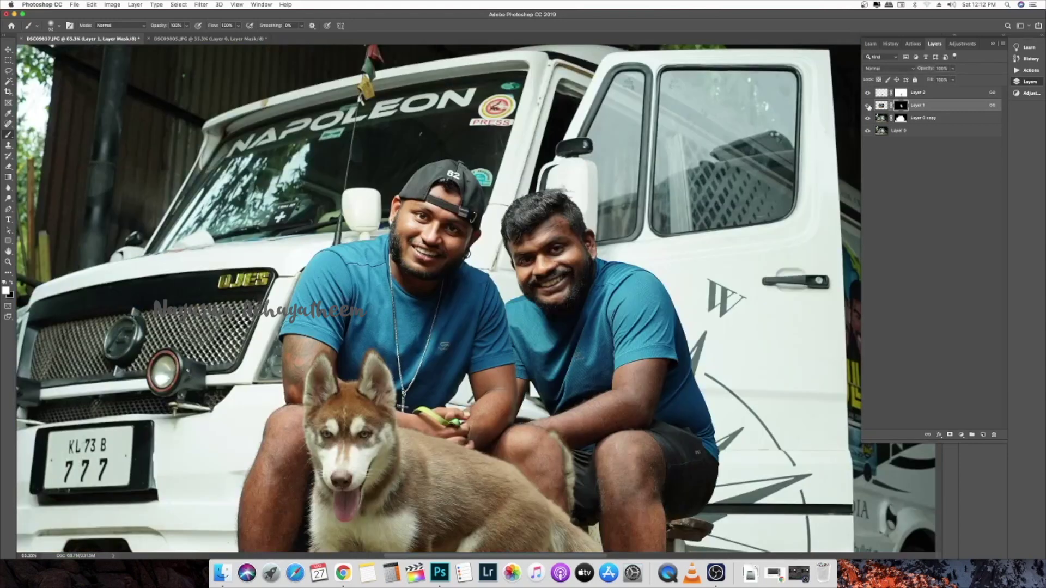
# Step: Hide Layer 0 and lower Layer 1's opacity to 50% so the knee beneath shows through
pyautogui.click(867, 131)
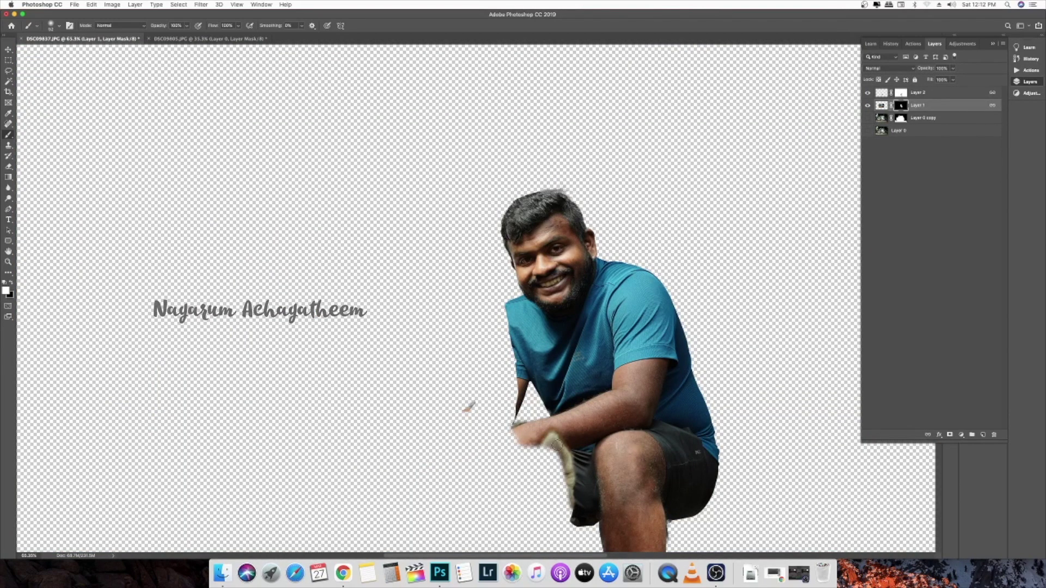
pyautogui.click(868, 119)
pyautogui.scroll(5, 537, 473)
pyautogui.press('v')
pyautogui.press('5')
pyautogui.scroll(6, 523, 435)
# Step: Trace a closed Pen path around the capped man's knee and lower leg, and convert it to a selection
pyautogui.press('p')
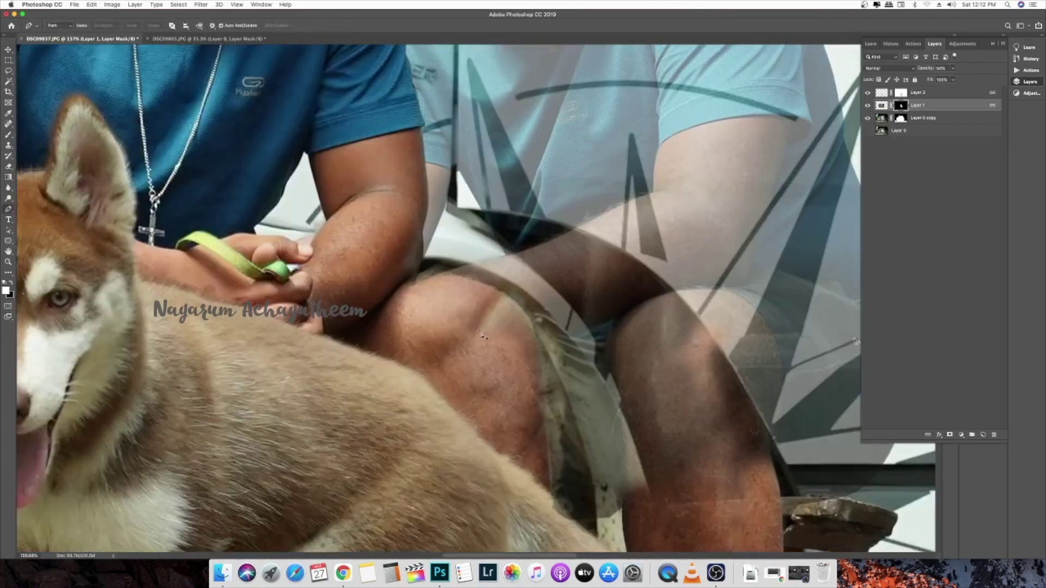
pyautogui.moveTo(417, 273); pyautogui.dragTo(424, 273)
pyautogui.moveTo(579, 324); pyautogui.dragTo(584, 327)
pyautogui.moveTo(606, 359); pyautogui.dragTo(609, 372)
pyautogui.moveTo(631, 470); pyautogui.dragTo(561, 316)
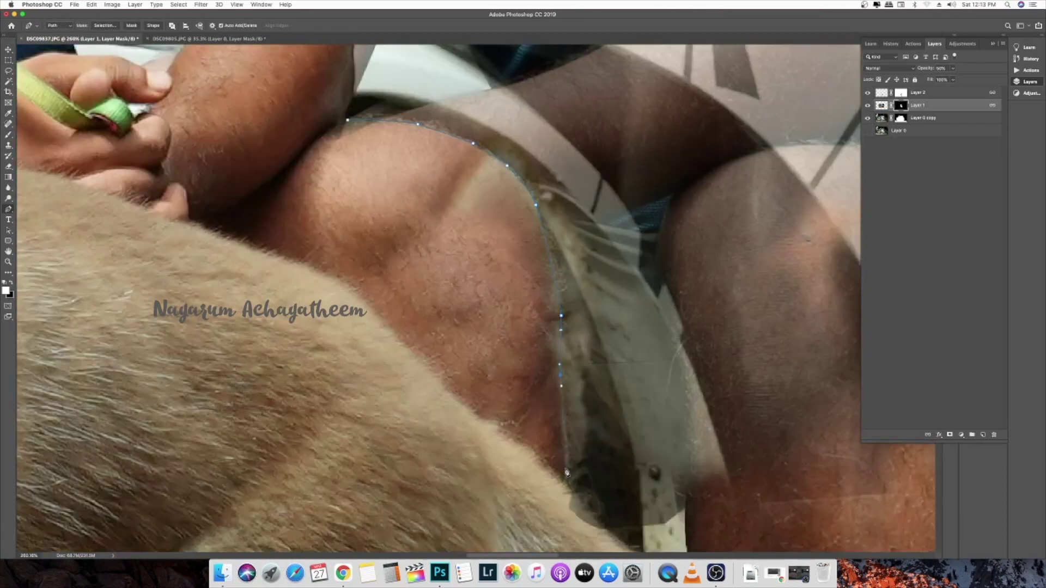
pyautogui.click(566, 472)
pyautogui.moveTo(566, 472); pyautogui.dragTo(474, 343)
pyautogui.click(371, 440)
pyautogui.moveTo(370, 440); pyautogui.dragTo(466, 555)
pyautogui.click(330, 315)
pyautogui.click(331, 156)
pyautogui.press('super+Return')
# Step: Fill the knee selection with black on Layer 1's mask, deselect, and restore the layer's opacity to 100%
pyautogui.press('b')
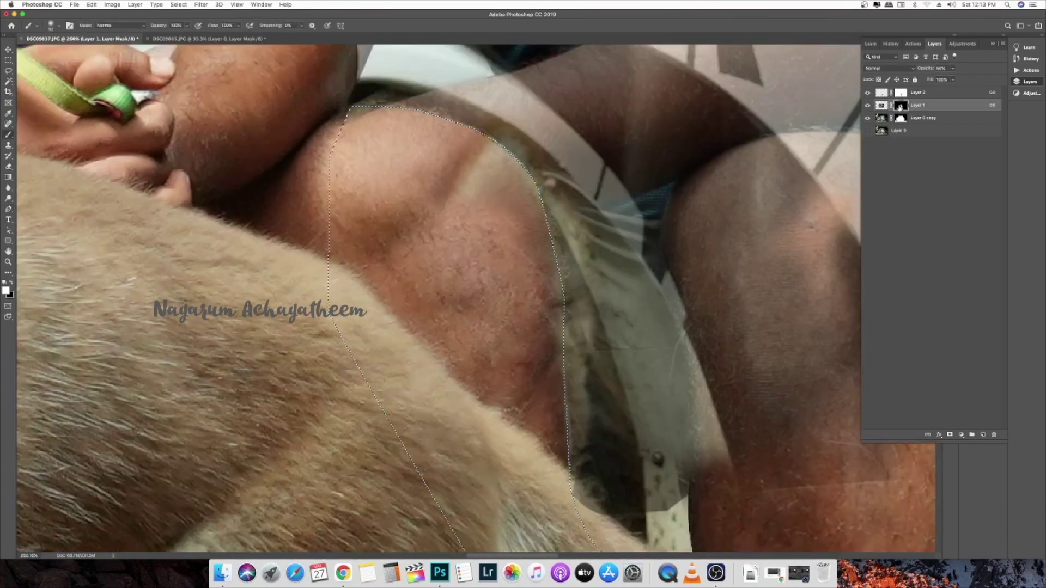
pyautogui.hotkey('alt', 'BackSpace')
pyautogui.press('super+BackSpace')
pyautogui.press('super+d')
pyautogui.press('v')
pyautogui.press('0')
pyautogui.scroll(-8, 707, 134)
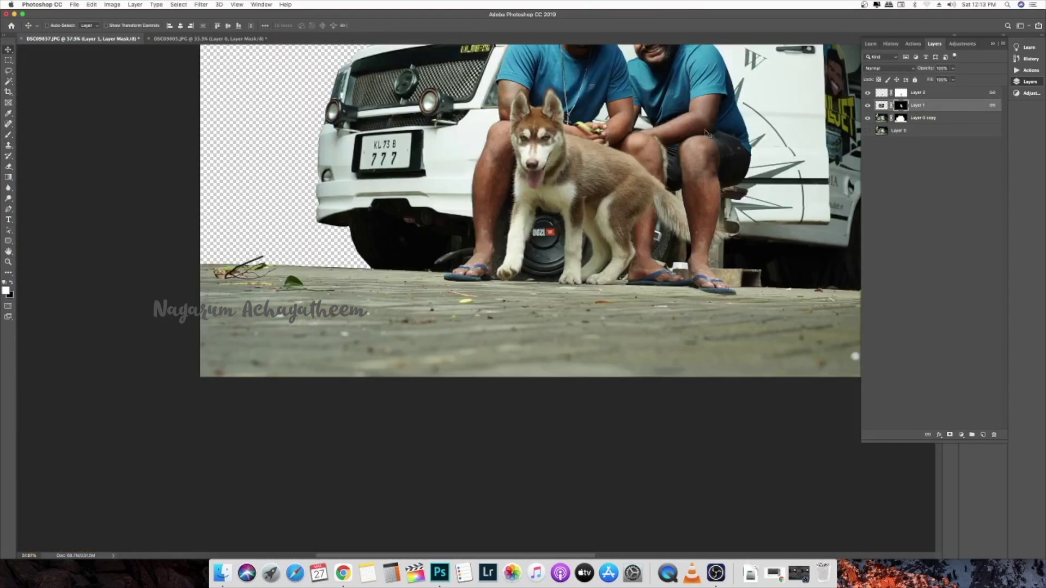
# Step: Target Layer 1's image instead of its mask and activate the Clone Stamp tool
pyautogui.hotkey('ctrl', '2')
pyautogui.scroll(5, 706, 132)
pyautogui.press('s')
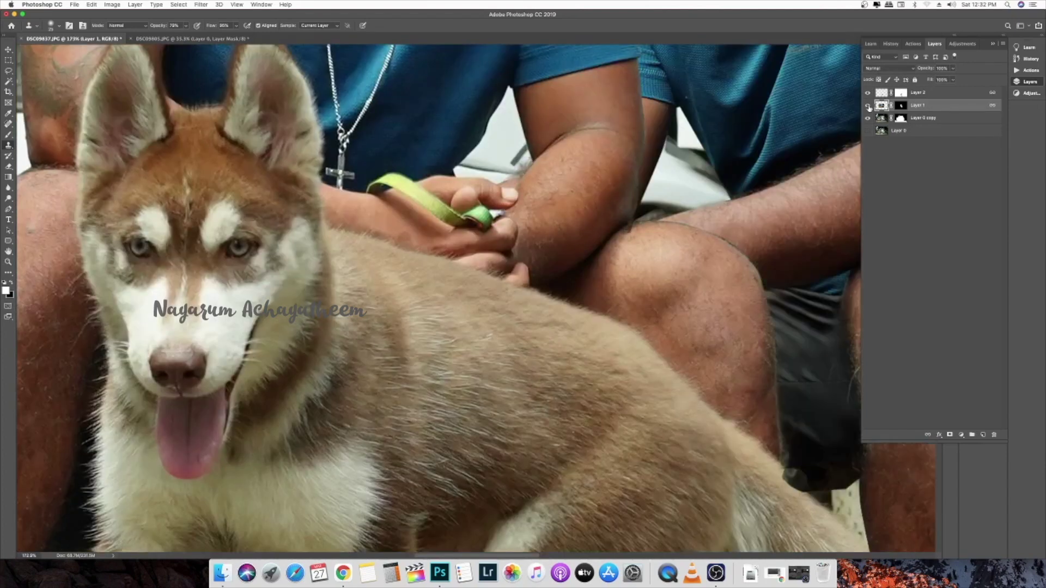
# Step: Clean the top edge of the capped man's knee with a brush stroke on Layer 1's mask
pyautogui.scroll(5, 644, 193)
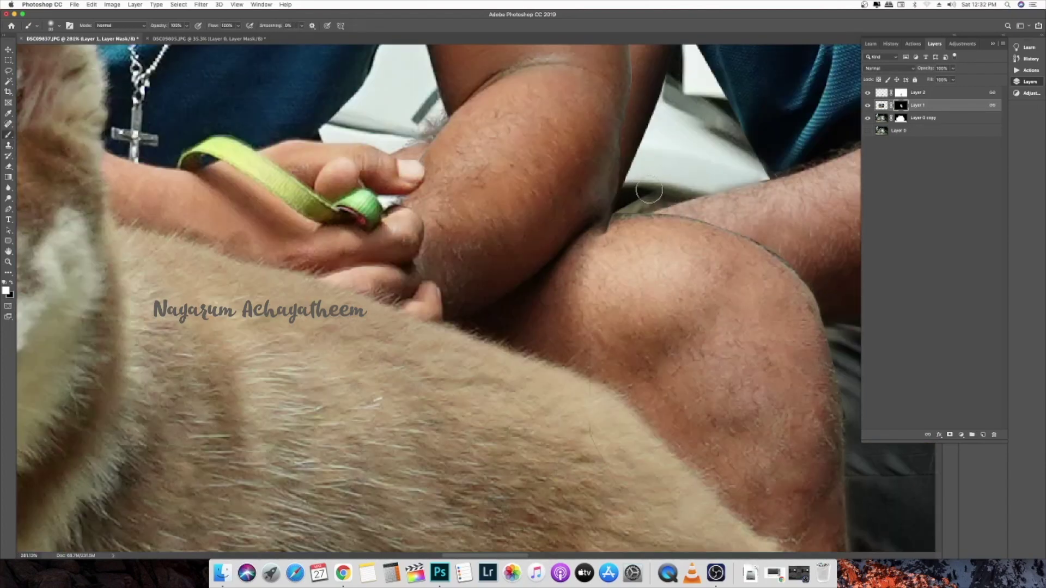
pyautogui.moveTo(643, 193)
pyautogui.mouseDown()
pyautogui.moveTo(601, 236)
pyautogui.moveTo(651, 222)
pyautogui.moveTo(701, 234)
pyautogui.mouseUp()
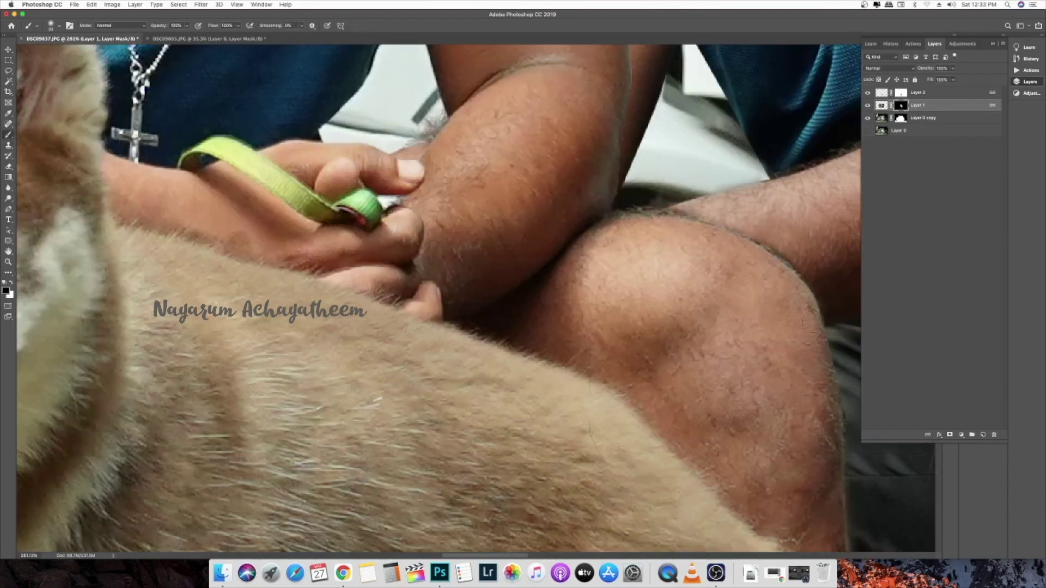
pyautogui.scroll(-10, 810, 322)
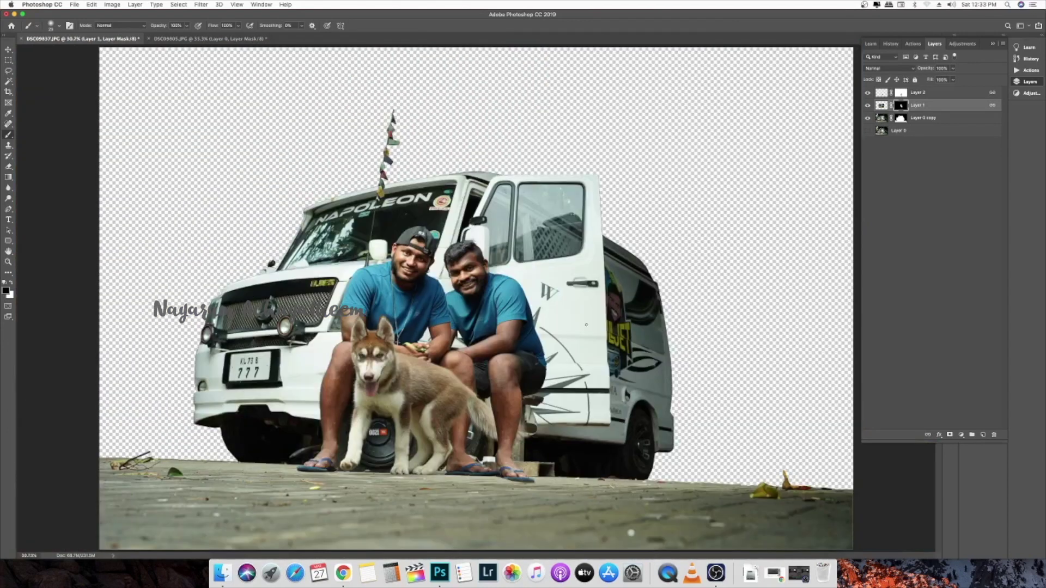
pyautogui.scroll(1, 491, 385)
pyautogui.scroll(-1, 489, 384)
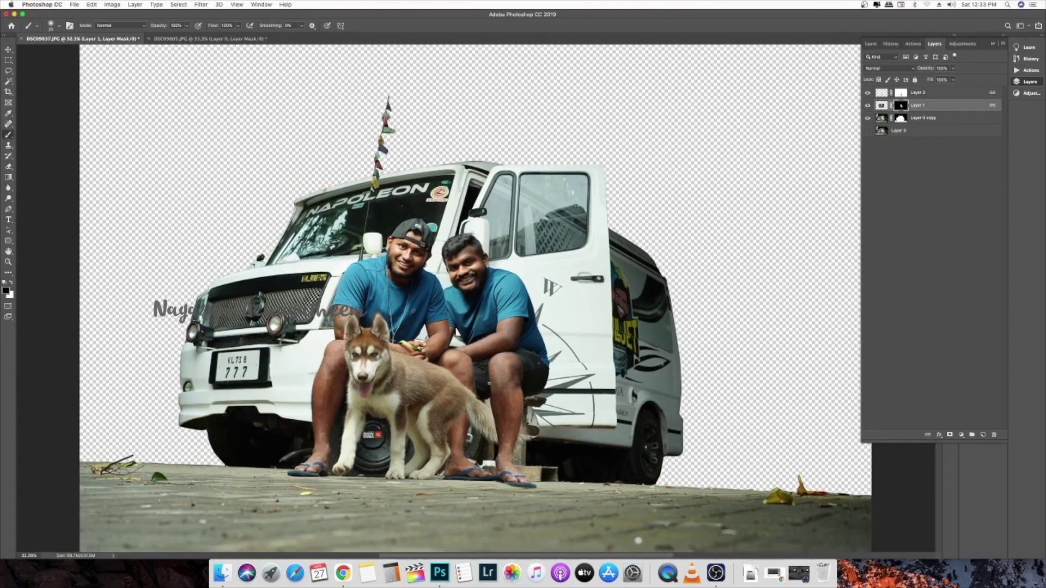
# Step: Nudge the copied lower leg on Layer 2 slightly to the left
pyautogui.scroll(6, 479, 376)
pyautogui.click(881, 93)
pyautogui.press('v')
pyautogui.press('Left')
pyautogui.press('Left')
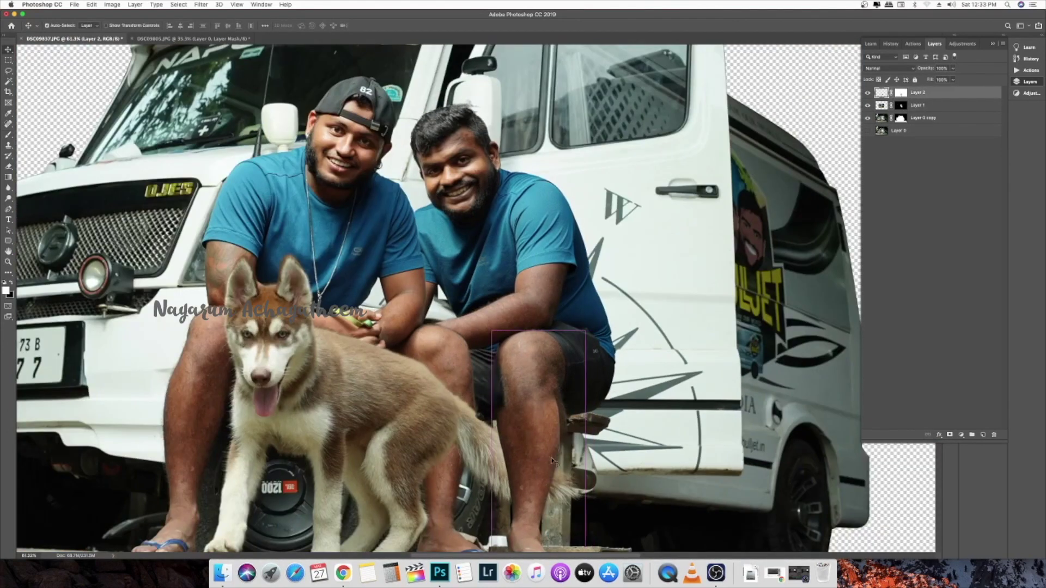
pyautogui.scroll(-6, 558, 461)
pyautogui.scroll(4, 559, 452)
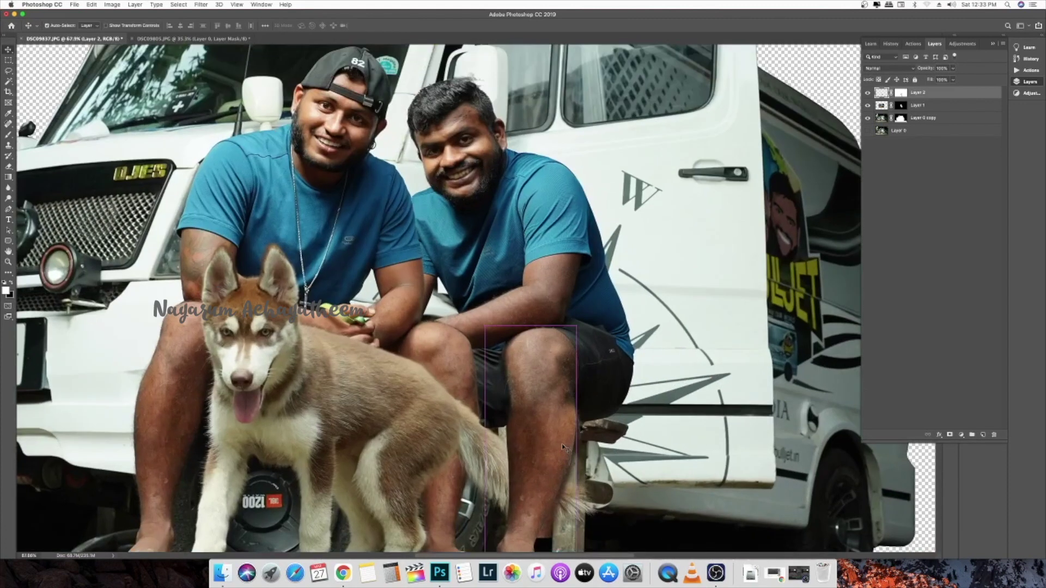
# Step: Narrow the copied lower leg on Layer 2 very slightly with Free Transform
pyautogui.hotkey('ctrl', 't')
pyautogui.moveTo(485, 473); pyautogui.dragTo(488, 473)
pyautogui.press('Return')
pyautogui.scroll(2, 538, 365)
# Step: Brush at reduced opacity on Layer 2's mask along the outer edge of the leg just below the second man's knee
pyautogui.click(900, 92)
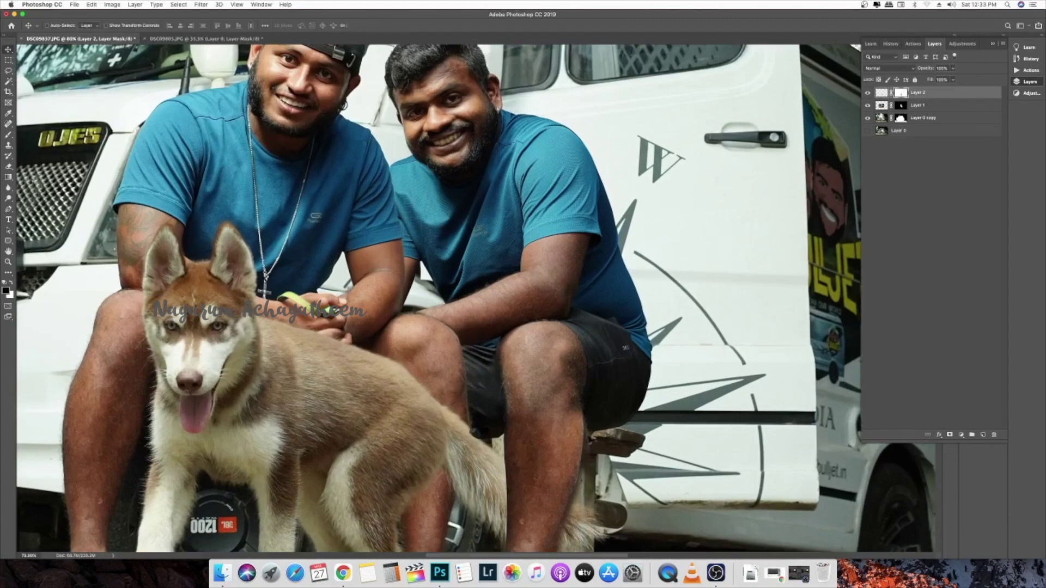
pyautogui.press('b')
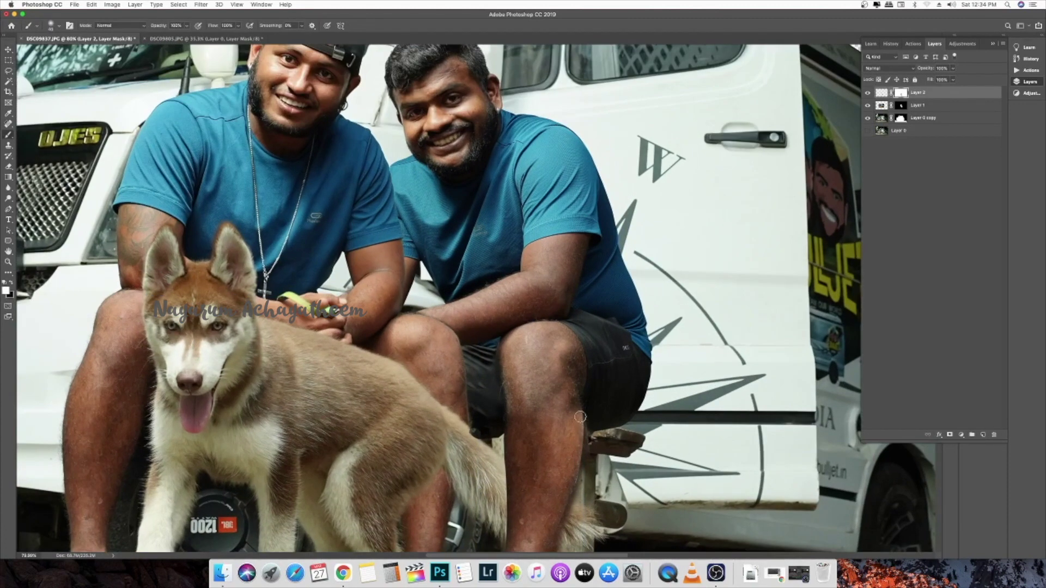
pyautogui.moveTo(187, 27); pyautogui.dragTo(175, 36)
pyautogui.moveTo(580, 412); pyautogui.dragTo(588, 393)
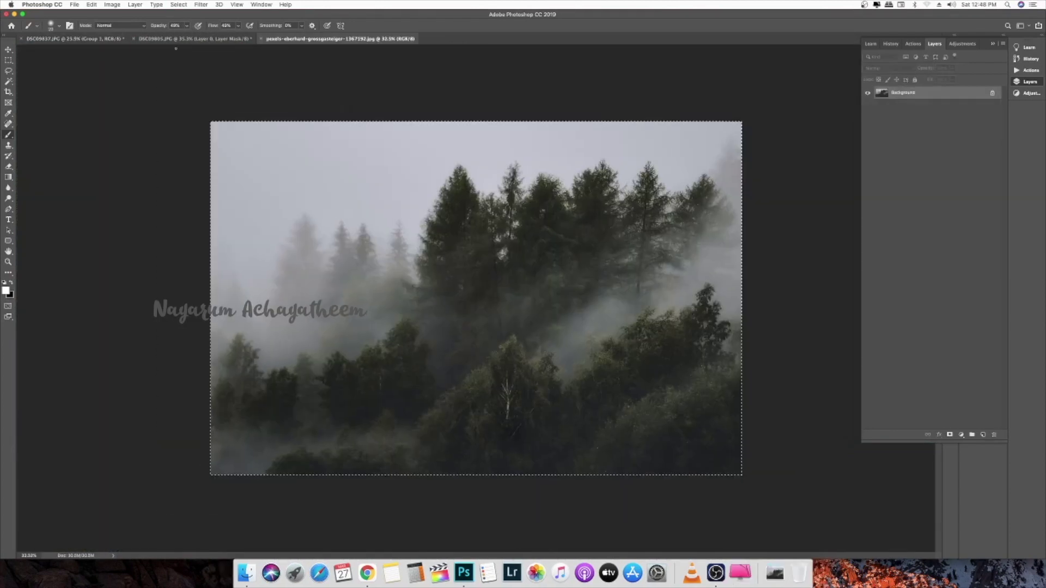
# Step: Paste the copied misty forest photo into the van composite and place its layer below Group 1
pyautogui.click(175, 39)
pyautogui.click(82, 39)
pyautogui.press('super+v')
pyautogui.moveTo(901, 93); pyautogui.dragTo(902, 108)
# Step: Enlarge and position the forest layer with Free Transform until it covers the whole background behind the van
pyautogui.press('super+t')
pyautogui.moveTo(264, 157); pyautogui.dragTo(150, 81)
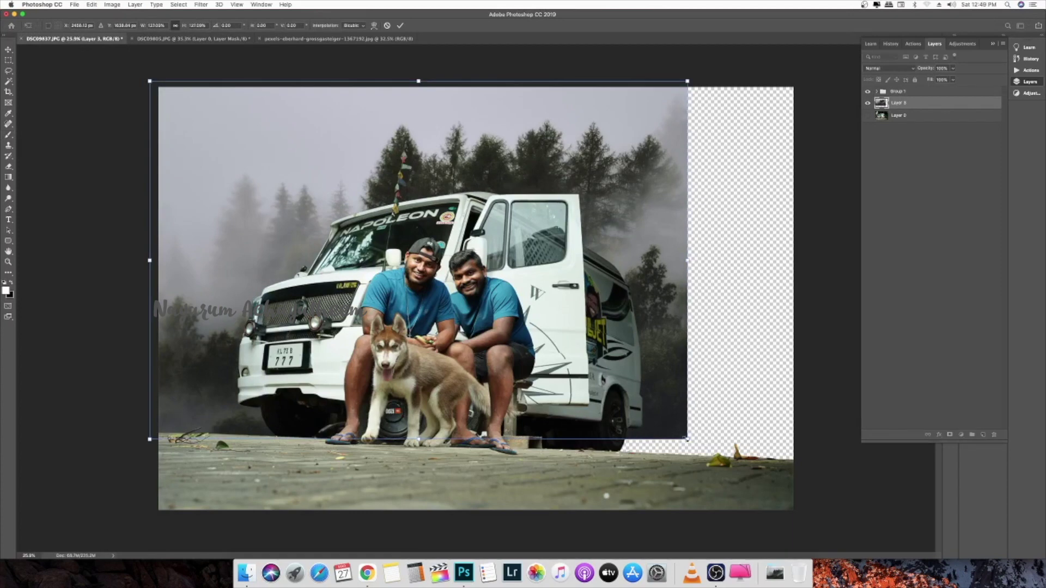
pyautogui.moveTo(687, 439); pyautogui.dragTo(807, 519)
pyautogui.moveTo(720, 448); pyautogui.dragTo(712, 417)
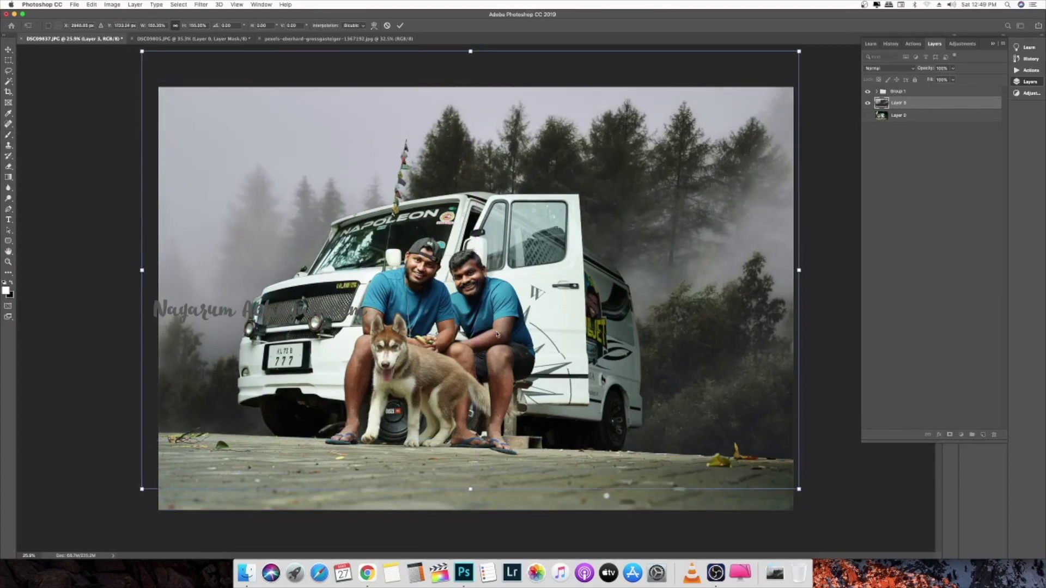
pyautogui.press('Return')
# Step: Rotate Group 1 slightly counter-clockwise, enlarge it a little and lower it so the pavement fills the canvas's bottom edge
pyautogui.click(904, 91)
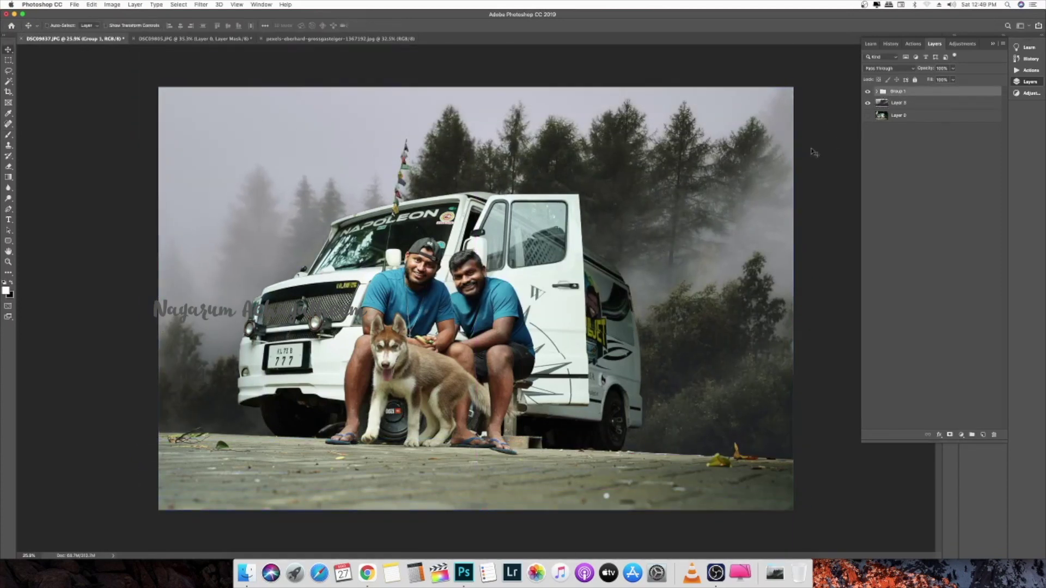
pyautogui.press('super+t')
pyautogui.moveTo(798, 75); pyautogui.dragTo(818, 97)
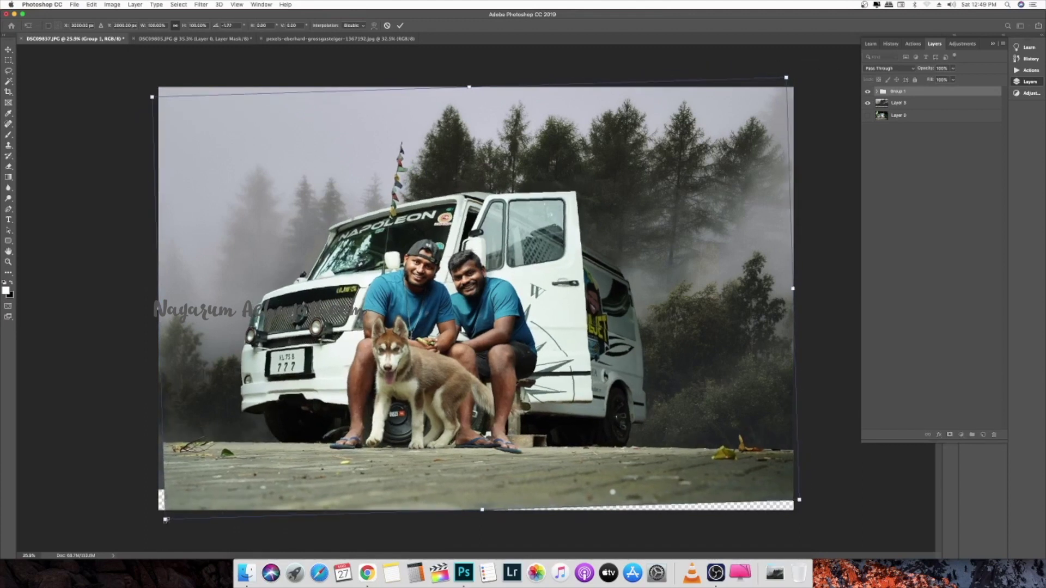
pyautogui.moveTo(166, 520); pyautogui.dragTo(157, 526)
pyautogui.moveTo(628, 472); pyautogui.dragTo(631, 495)
pyautogui.moveTo(816, 405); pyautogui.dragTo(815, 399)
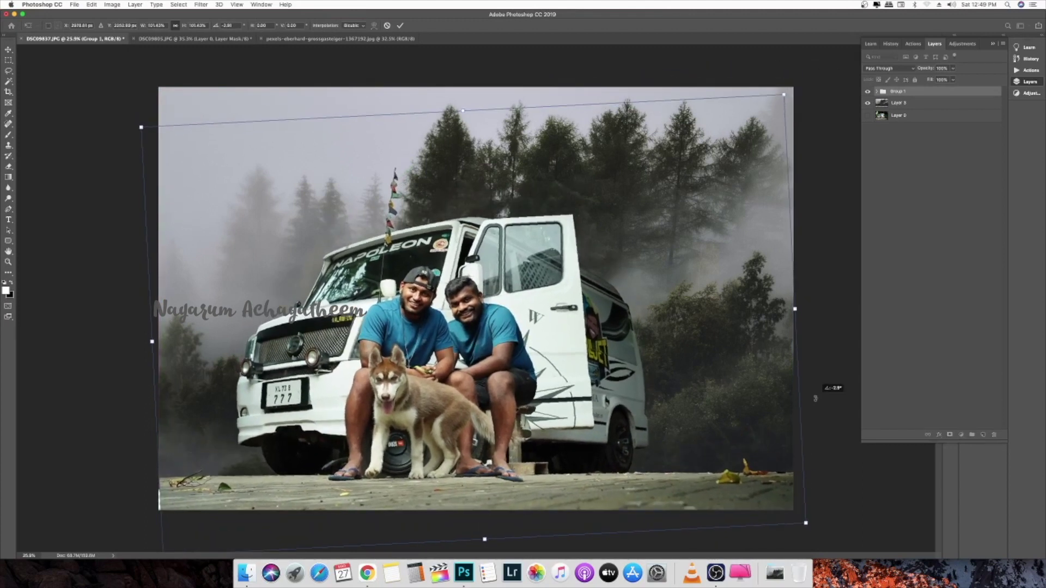
pyautogui.moveTo(729, 457); pyautogui.dragTo(727, 457)
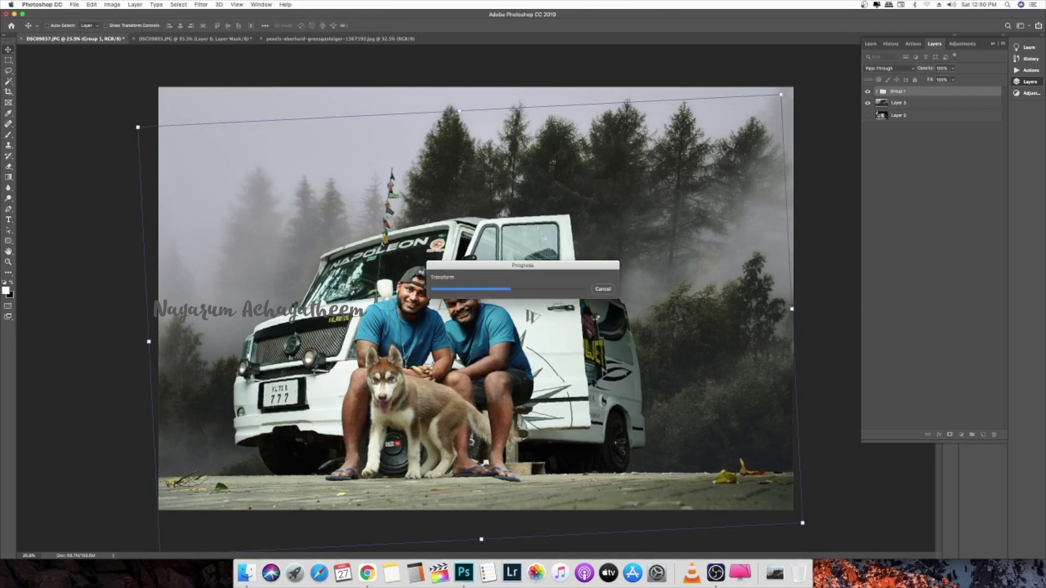
# Step: Open the choices for a new adjustment layer above Group 1
pyautogui.click(960, 434)
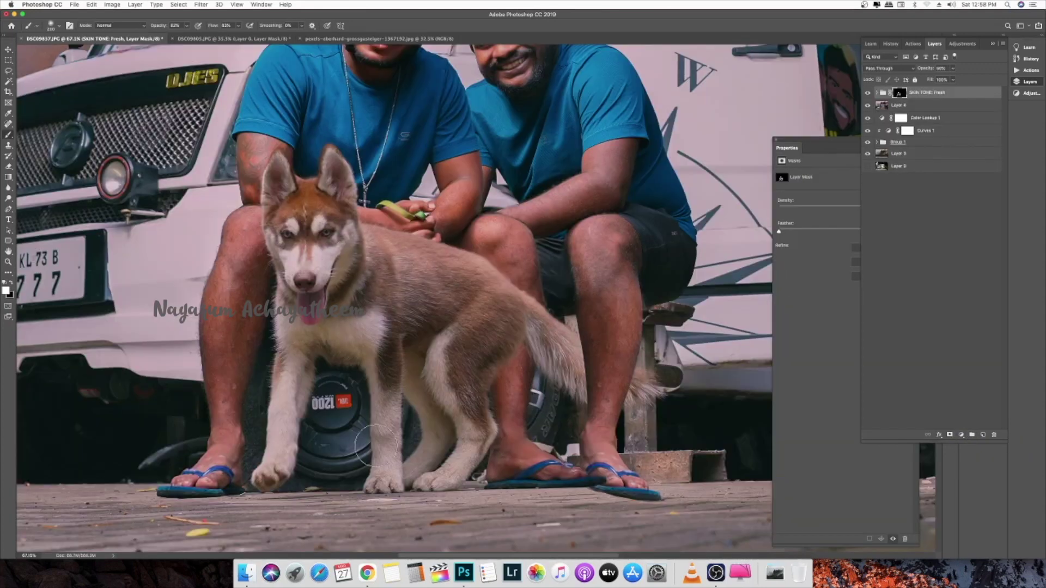
# Step: Activate the Burn tool and reduce its brush size to suit the dog's fur
pyautogui.scroll(-5, 523, 213)
pyautogui.click(8, 198)
pyautogui.click(47, 211)
pyautogui.press('[')
pyautogui.press('[')
pyautogui.press('[')
pyautogui.press('[')
pyautogui.press('[')
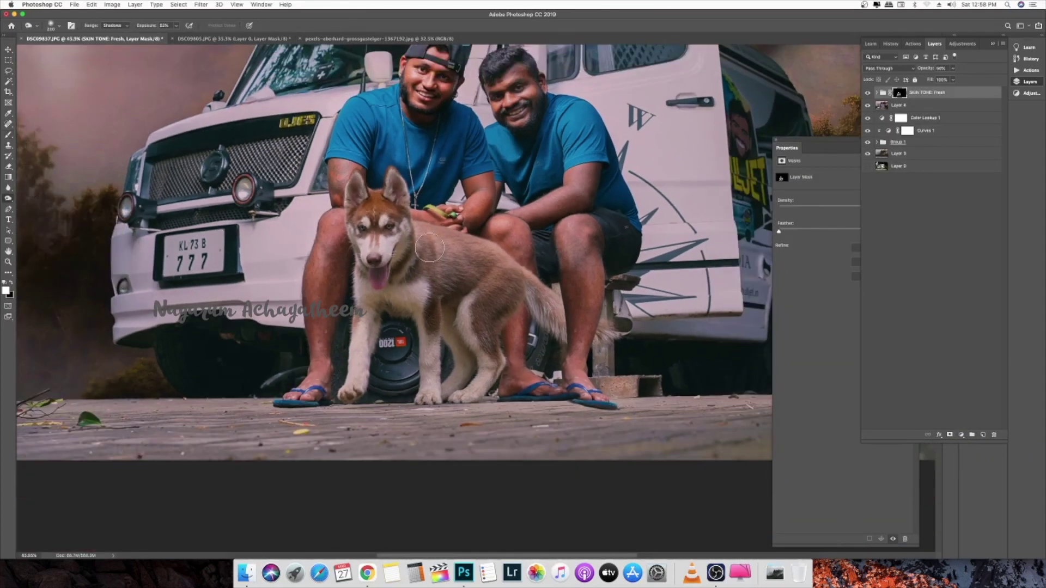
# Step: Select Layer 4 and darken the dog's brown fur with the Burn tool, setting its exposure to 30%
pyautogui.hotkey('alt', '[')
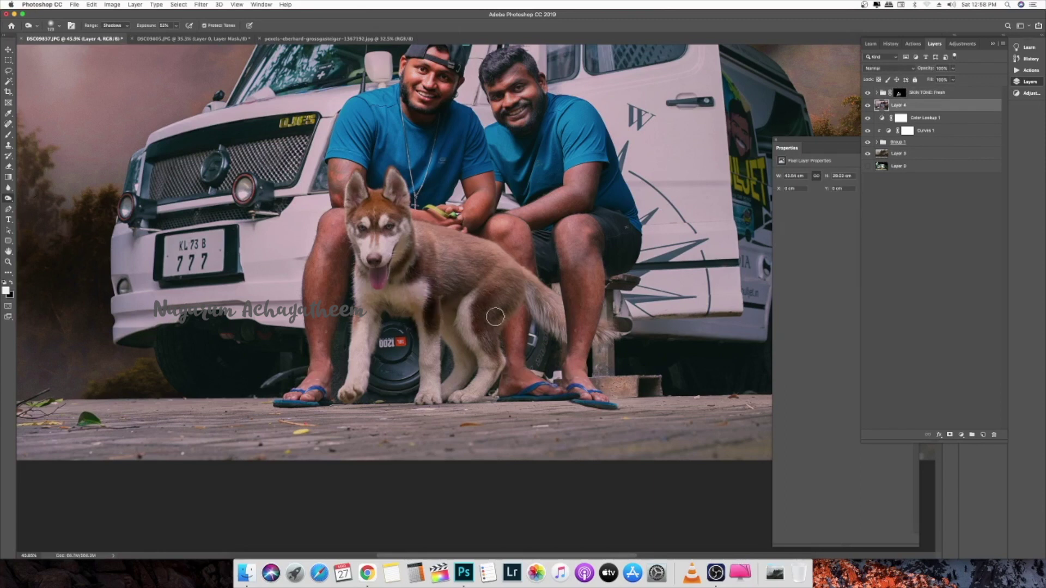
pyautogui.press('3')
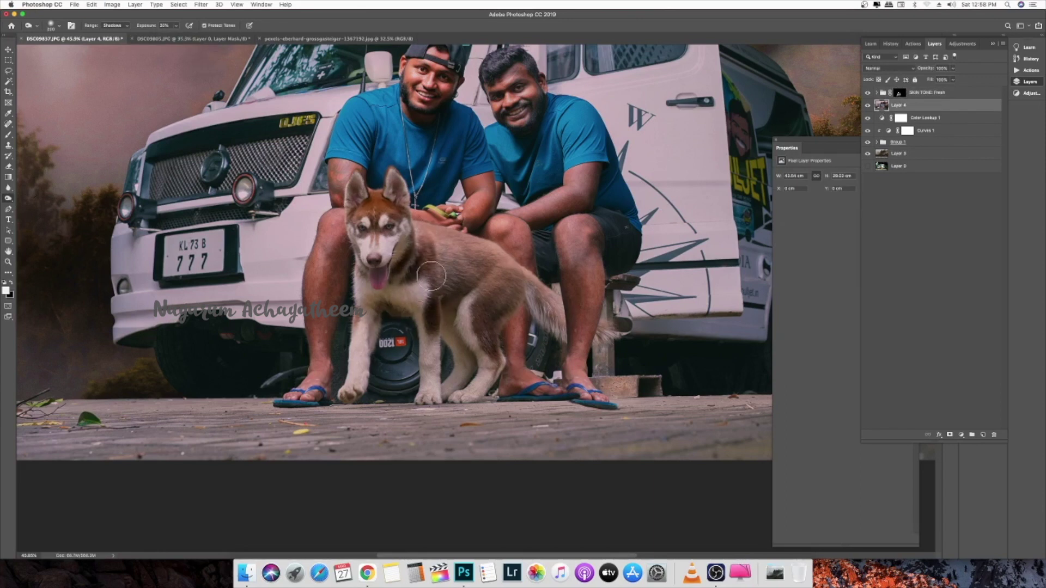
# Step: Switch to the Dodge tool and lighten both of the dog's eyes on Layer 4
pyautogui.rightClick(15, 200)
pyautogui.click(38, 197)
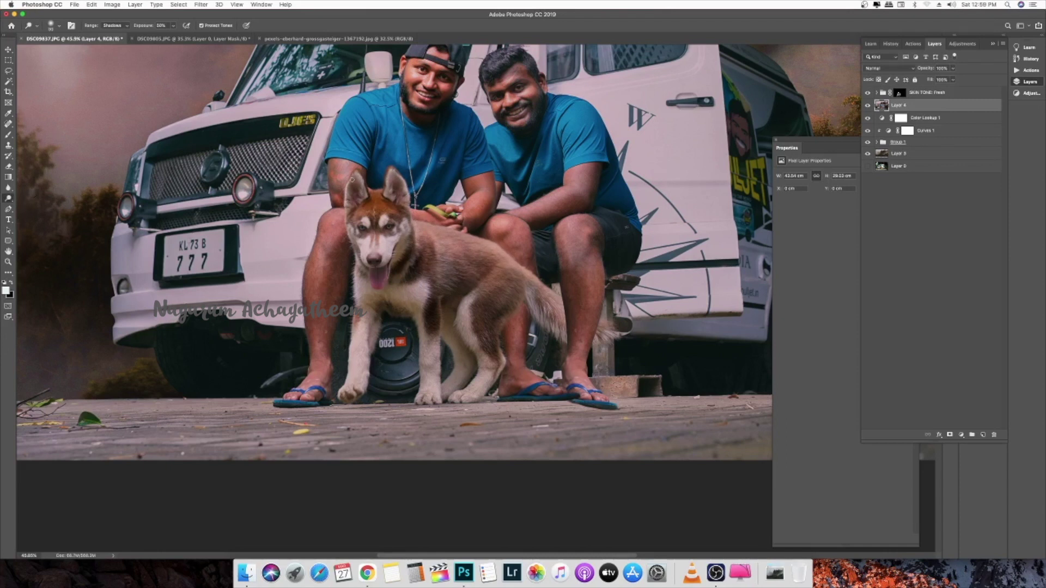
pyautogui.scroll(5, 369, 235)
pyautogui.click(354, 219)
pyautogui.click(418, 215)
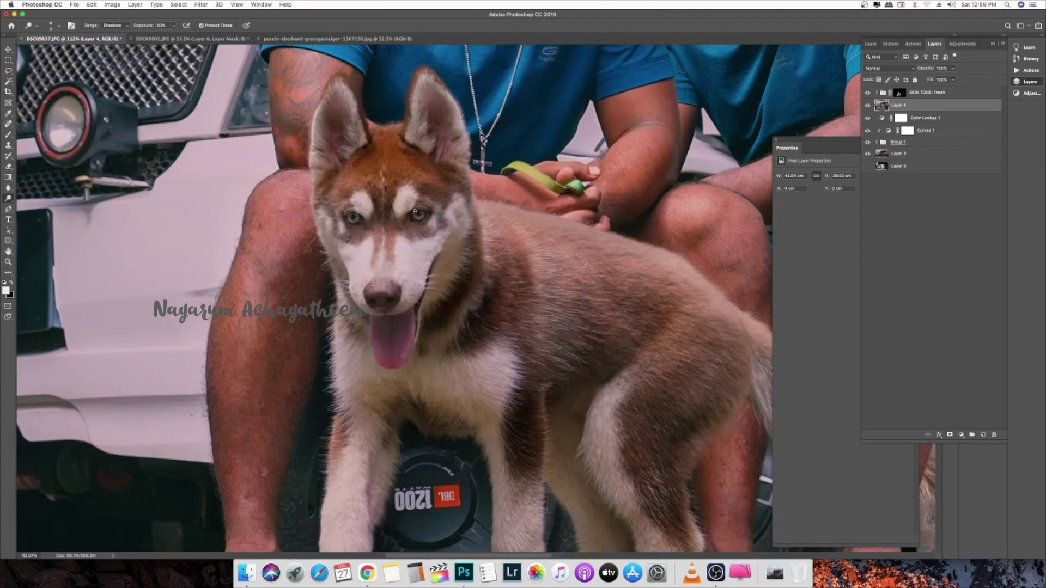
# Step: Reduce the Dodge tool's brush to eye size and inspect both men's faces up close
pyautogui.scroll(-5, 419, 214)
pyautogui.scroll(10, 355, 287)
pyautogui.press('[')
pyautogui.press('[')
pyautogui.press('[')
pyautogui.press('[')
pyautogui.press('[')
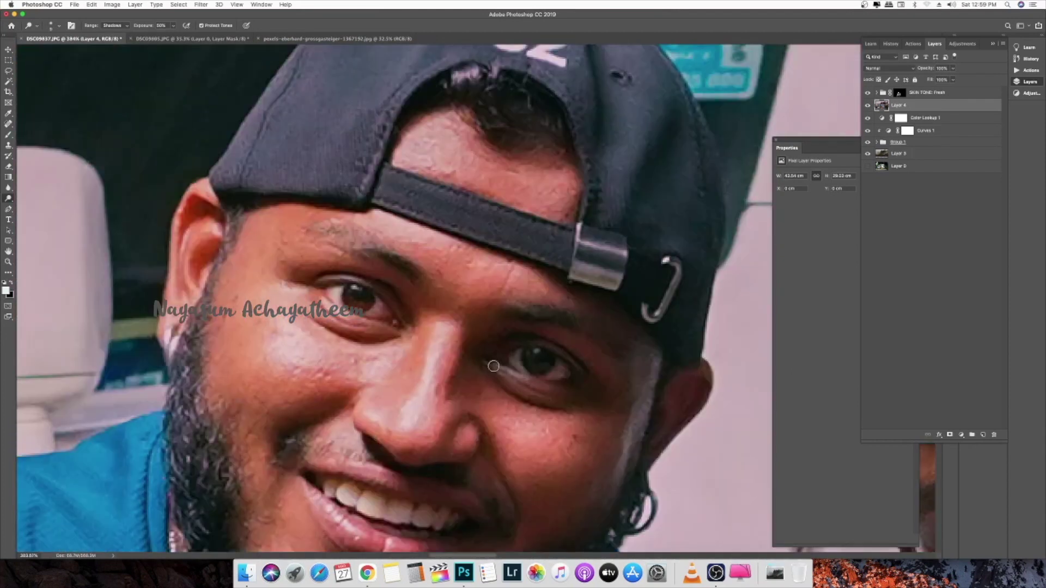
pyautogui.scroll(-4, 493, 366)
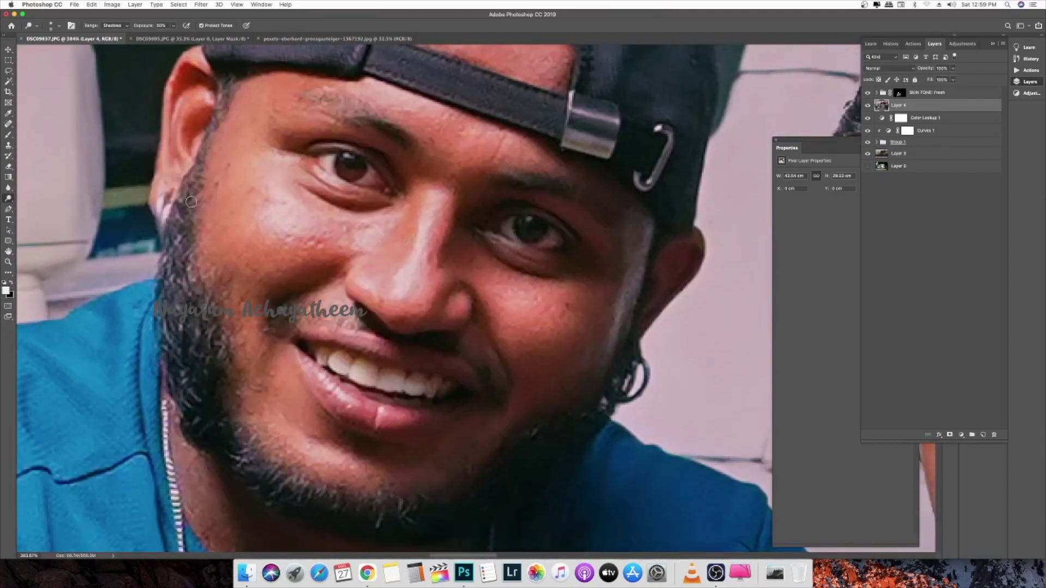
pyautogui.scroll(-3, 501, 267)
pyautogui.hscroll(6, 501, 273)
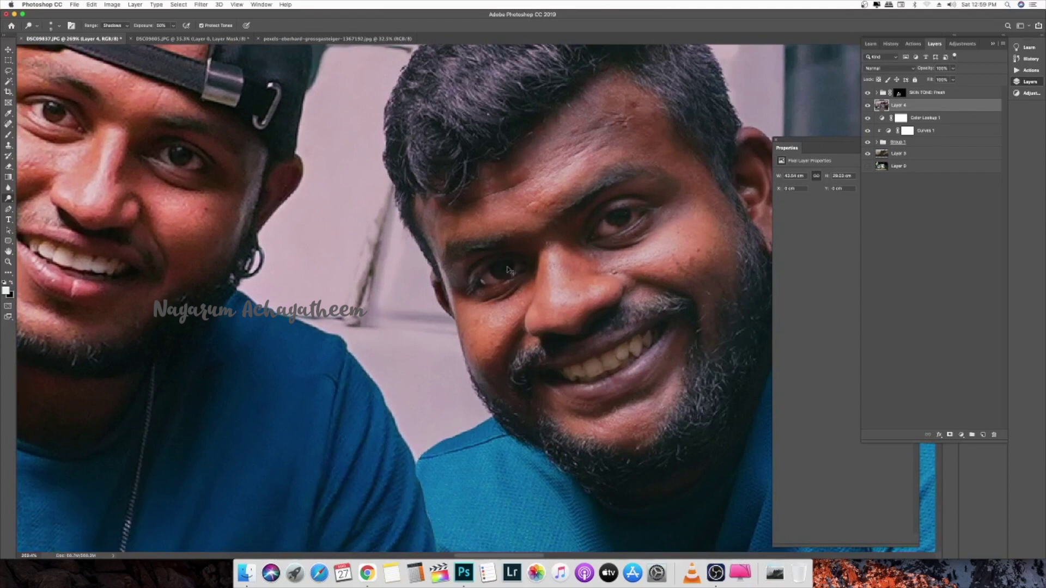
pyautogui.scroll(-5, 634, 232)
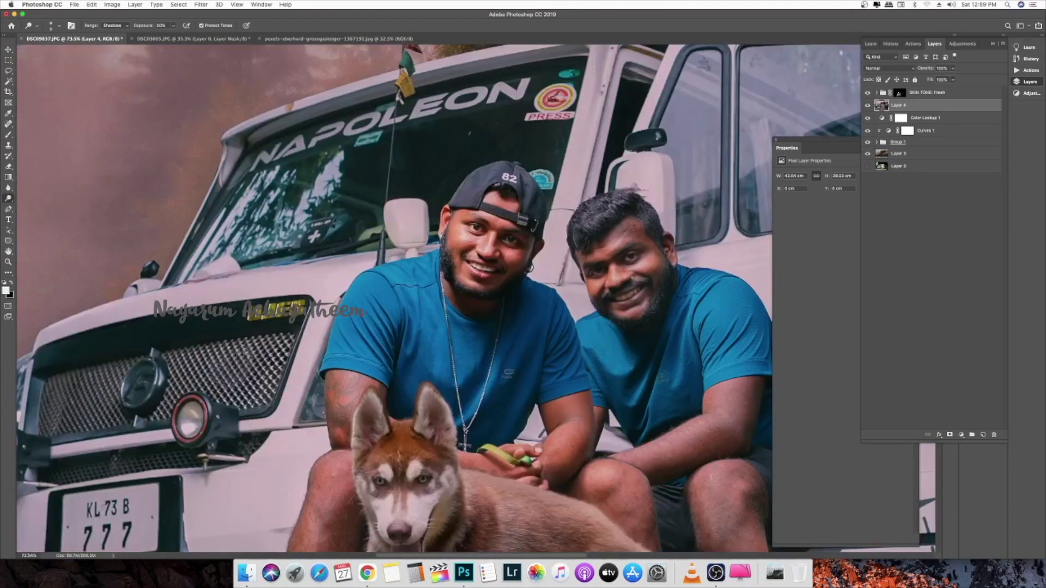
# Step: Remove the blemishes on the bareheaded man's forehead on Layer 4 with the Spot Healing Brush, and check both faces
pyautogui.press('j')
pyautogui.scroll(4, 627, 218)
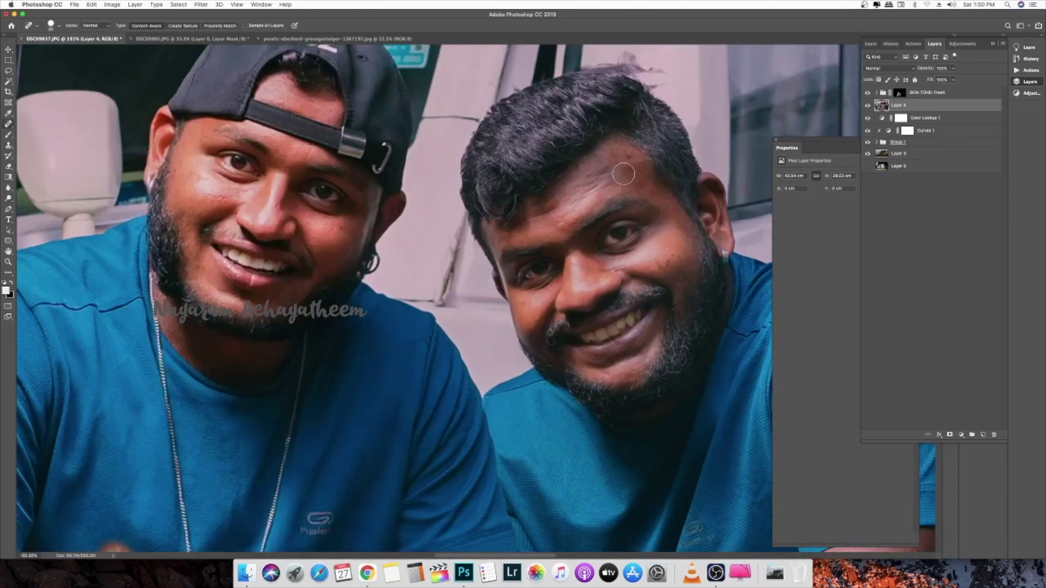
pyautogui.scroll(1, 606, 175)
pyautogui.click(602, 173)
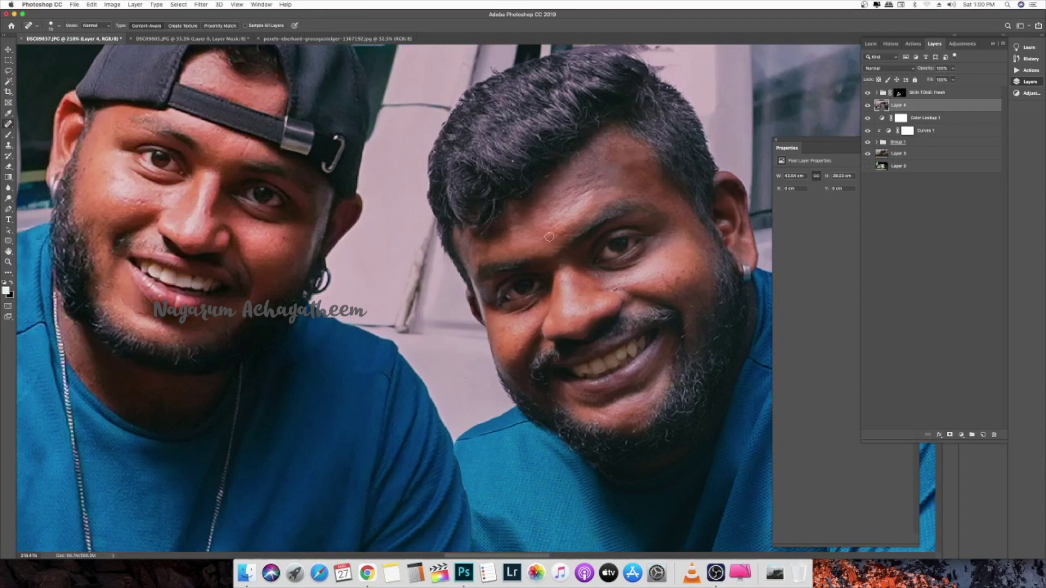
pyautogui.scroll(-5, 692, 333)
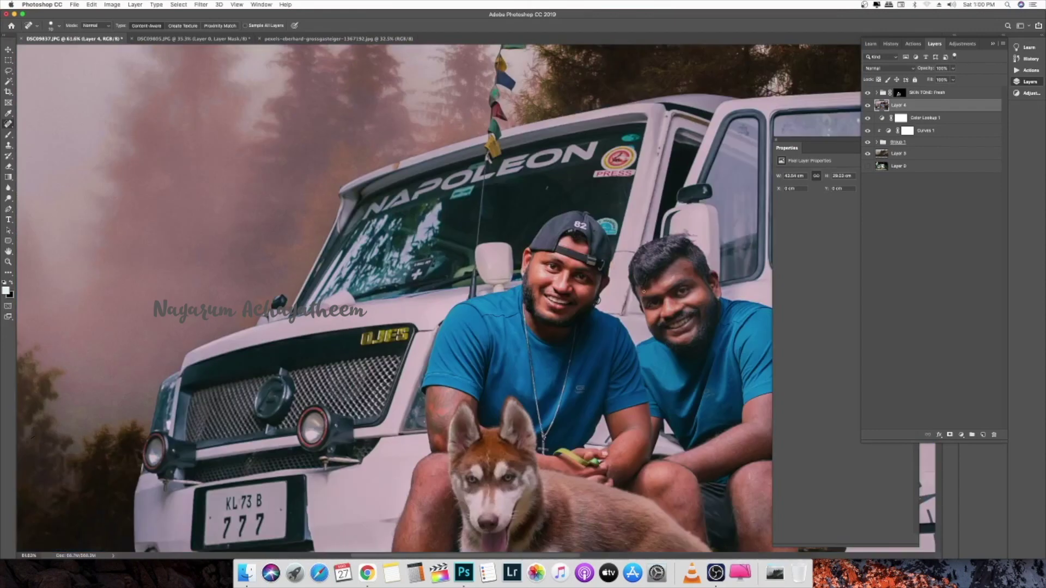
pyautogui.scroll(5, 640, 266)
pyautogui.scroll(-3, 485, 354)
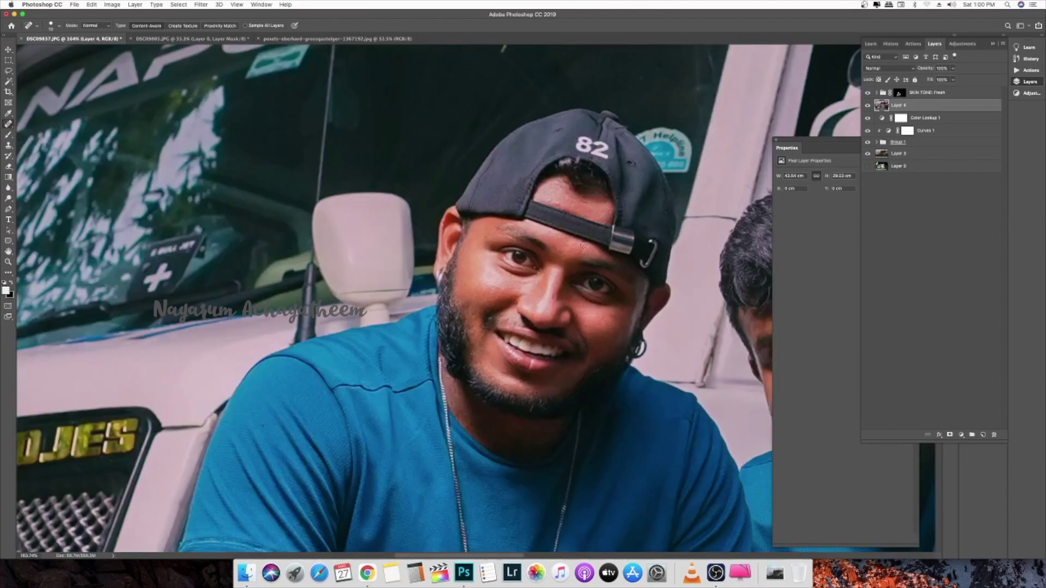
pyautogui.scroll(-5, 508, 315)
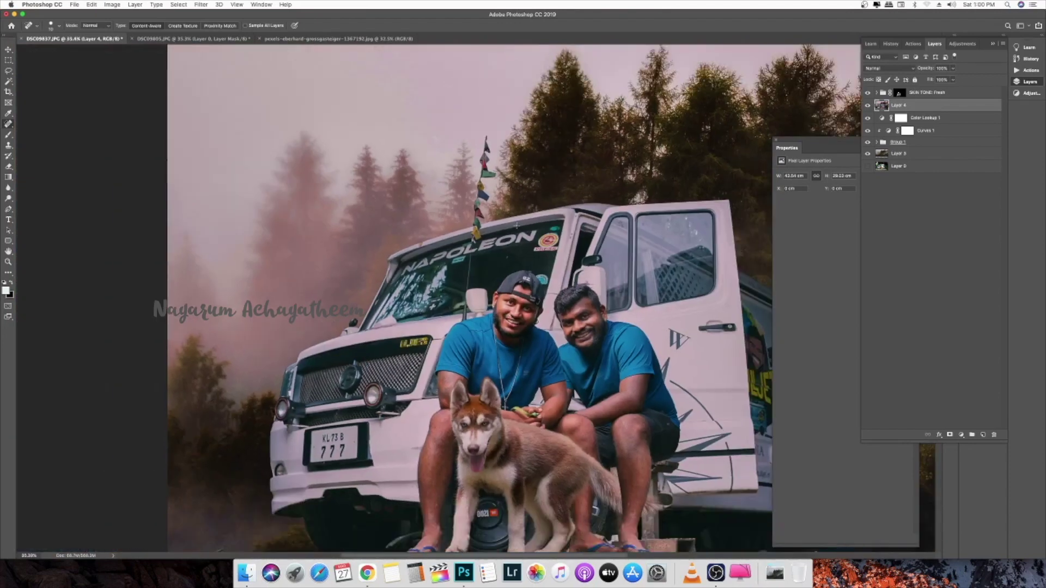
# Step: Merge Layer 4 with the skin tone group above it and duplicate the merged layer
pyautogui.keyDown('shift'); pyautogui.click(918, 92); pyautogui.keyUp('shift')
pyautogui.press('super+e')
pyautogui.press('super+j')
# Step: Smooth the skin on the duplicated layer with the Portraiture 3 filter, sampling the men's skin tones for the skin mask
pyautogui.click(201, 4)
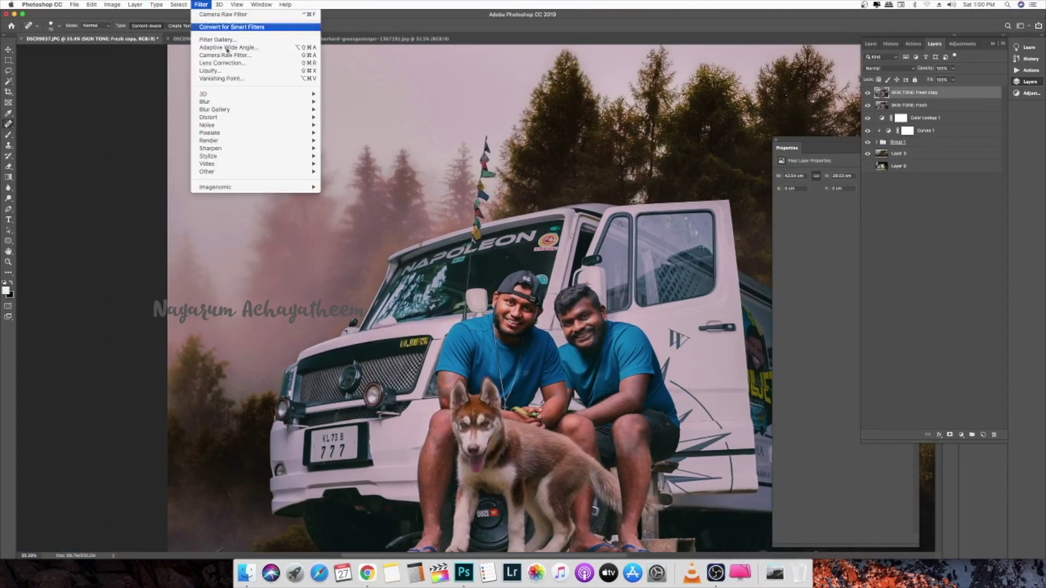
pyautogui.click(332, 193)
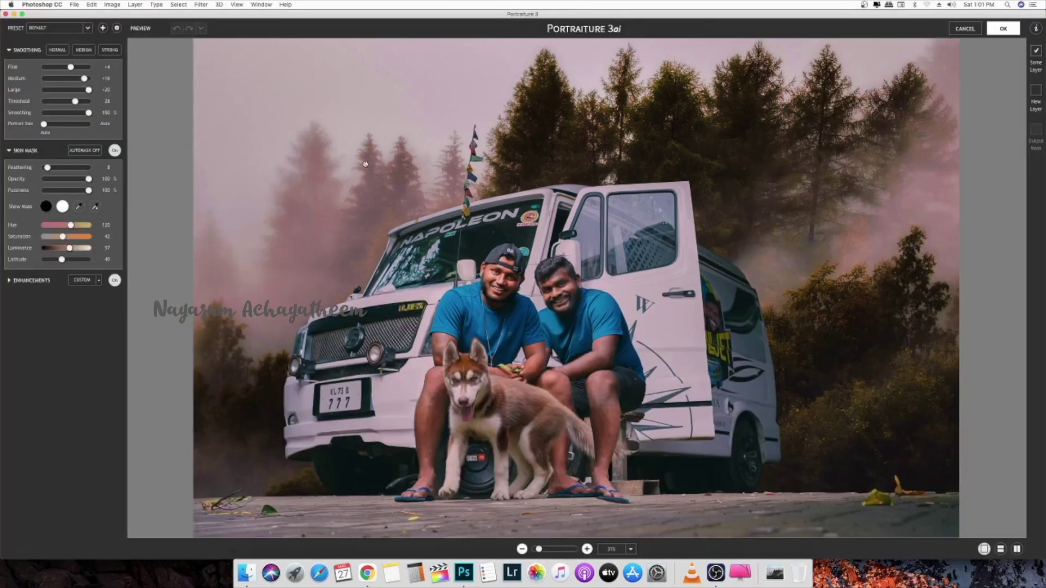
pyautogui.click(588, 550)
pyautogui.click(587, 549)
pyautogui.click(79, 206)
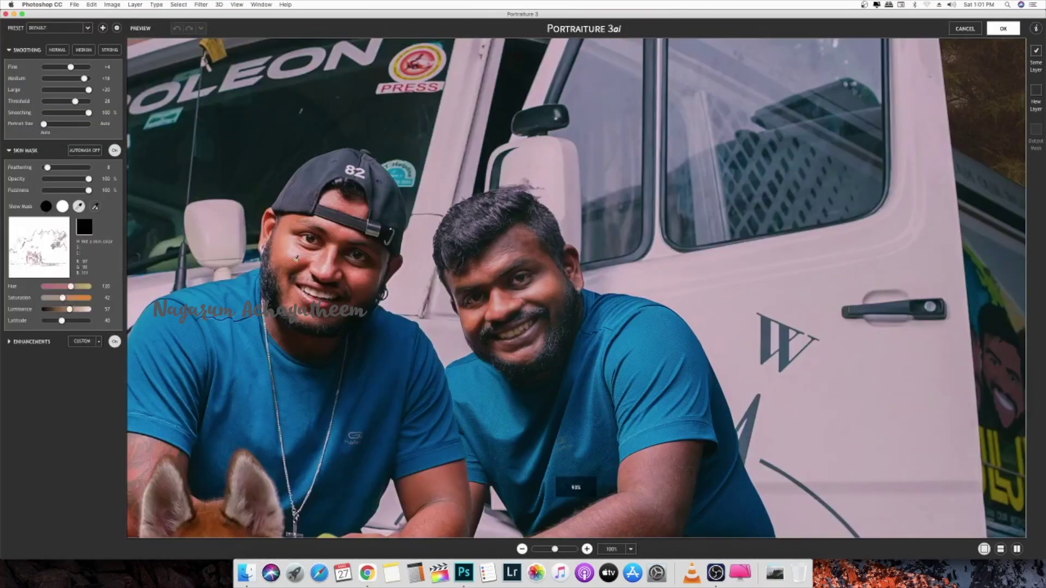
pyautogui.click(551, 286)
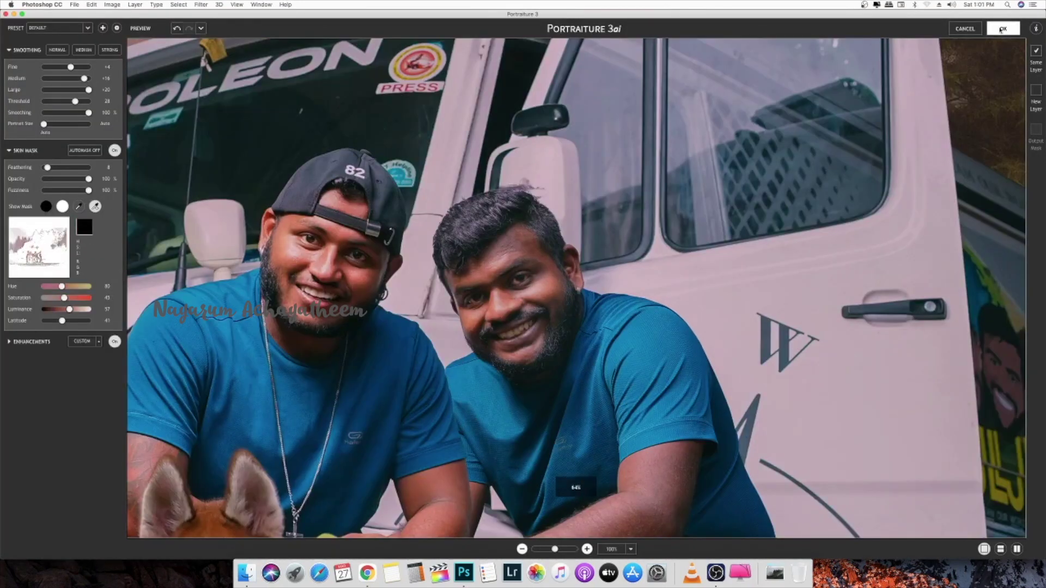
pyautogui.click(1001, 29)
# Step: Outline the bareheaded man's face with the Lasso tool and feather the selection
pyautogui.press('l')
pyautogui.scroll(5, 582, 292)
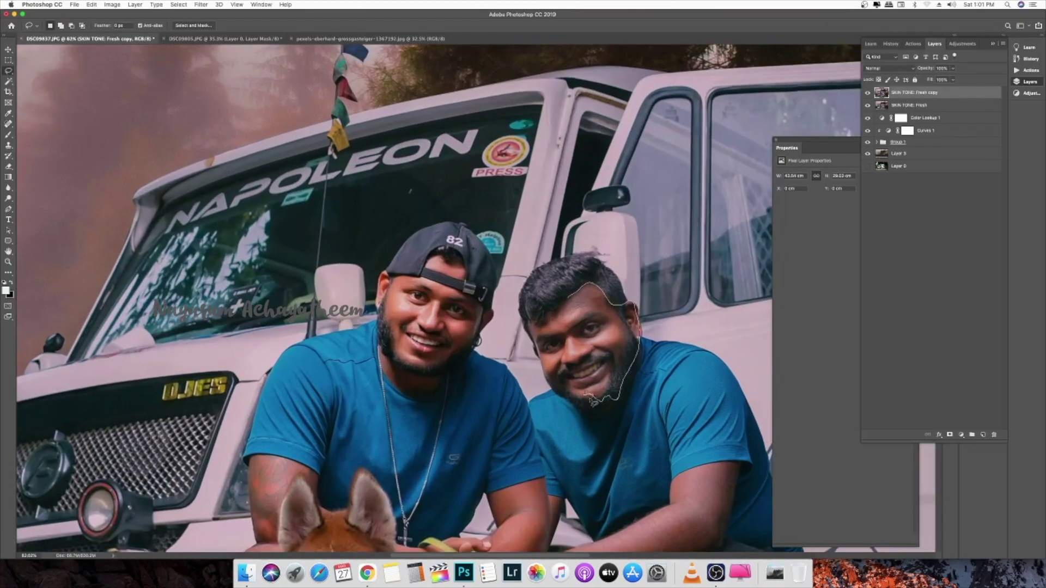
pyautogui.moveTo(591, 399)
pyautogui.mouseDown()
pyautogui.moveTo(532, 328)
pyautogui.moveTo(567, 298)
pyautogui.mouseUp()
pyautogui.rightClick(580, 327)
pyautogui.click(601, 350)
pyautogui.press('Return')
pyautogui.rightClick(602, 352)
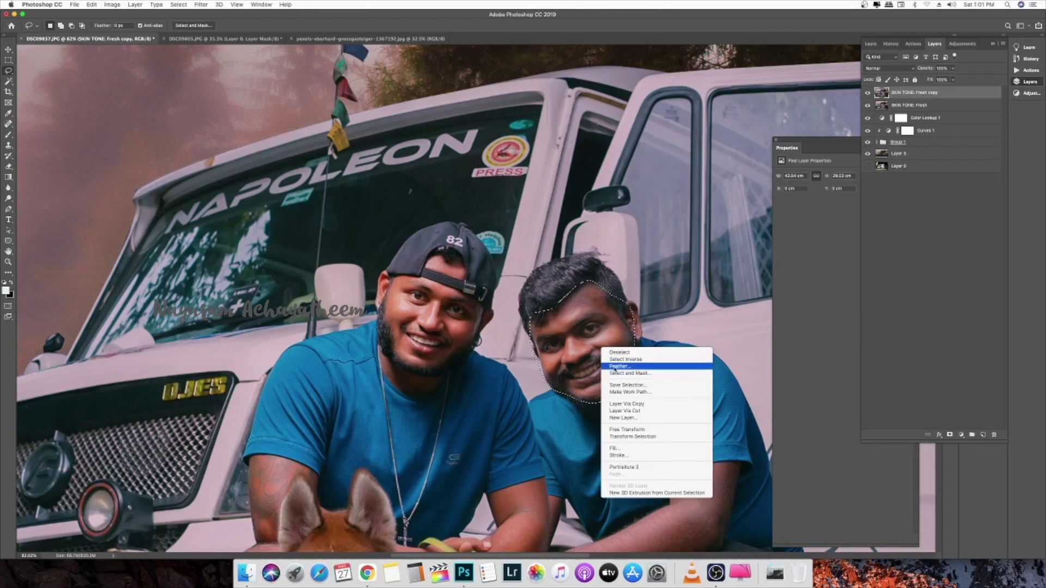
pyautogui.press('Escape')
# Step: Shift the selected face's midtones slightly towards red and yellow with Color Balance
pyautogui.press('super+l')
pyautogui.press('Escape')
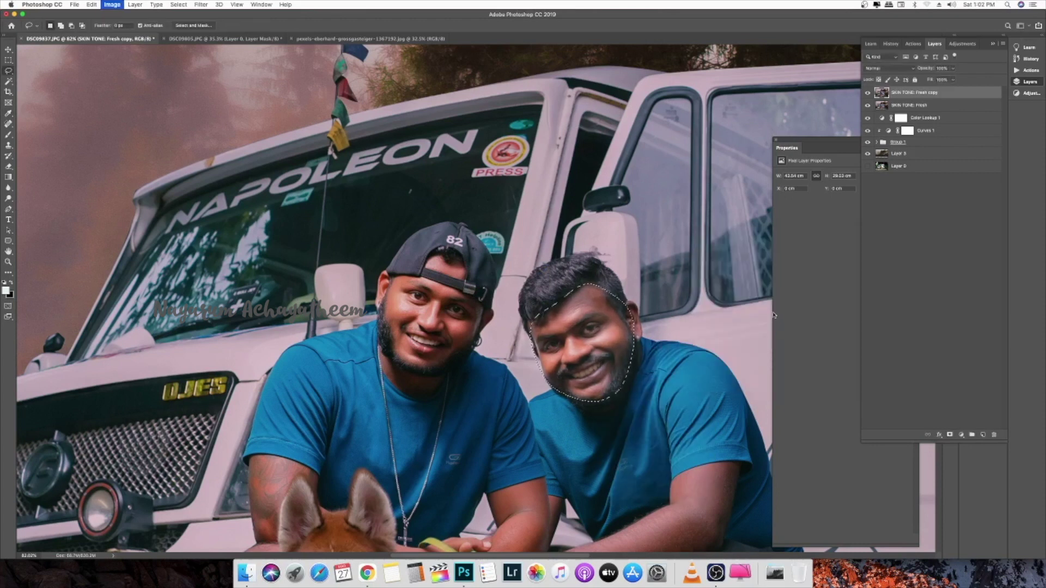
pyautogui.press('super+b')
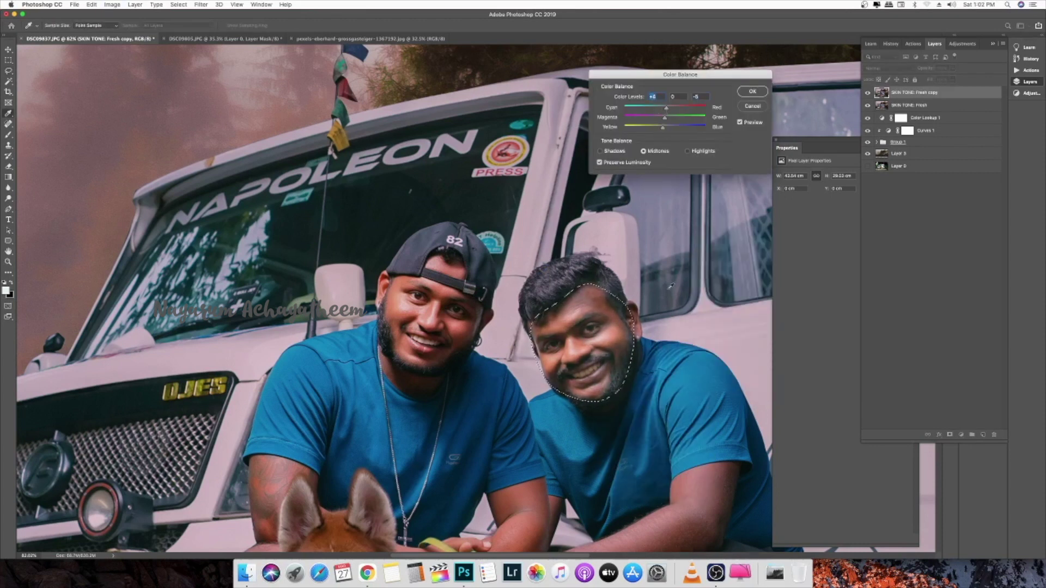
pyautogui.press('Return')
# Step: Outline the bareheaded man's bare arm, from sleeve to knees, with the Lasso tool and feather the selection
pyautogui.scroll(-5, 580, 273)
pyautogui.moveTo(582, 336)
pyautogui.mouseDown()
pyautogui.moveTo(615, 415)
pyautogui.moveTo(580, 362)
pyautogui.mouseUp()
pyautogui.rightClick(588, 345)
pyautogui.click(606, 363)
pyautogui.press('Return')
# Step: Apply Color Balance to the selected arm and clear the selection
pyautogui.rightClick(596, 346)
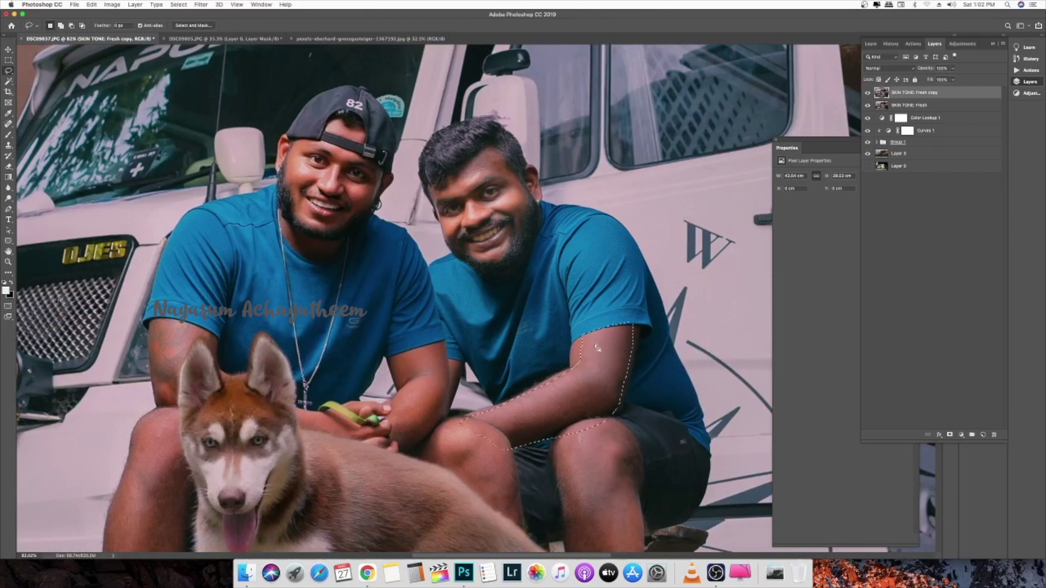
pyautogui.press('Return')
pyautogui.press('alt+super+b')
pyautogui.press('Return')
pyautogui.press('super+d')
pyautogui.scroll(-10, 615, 361)
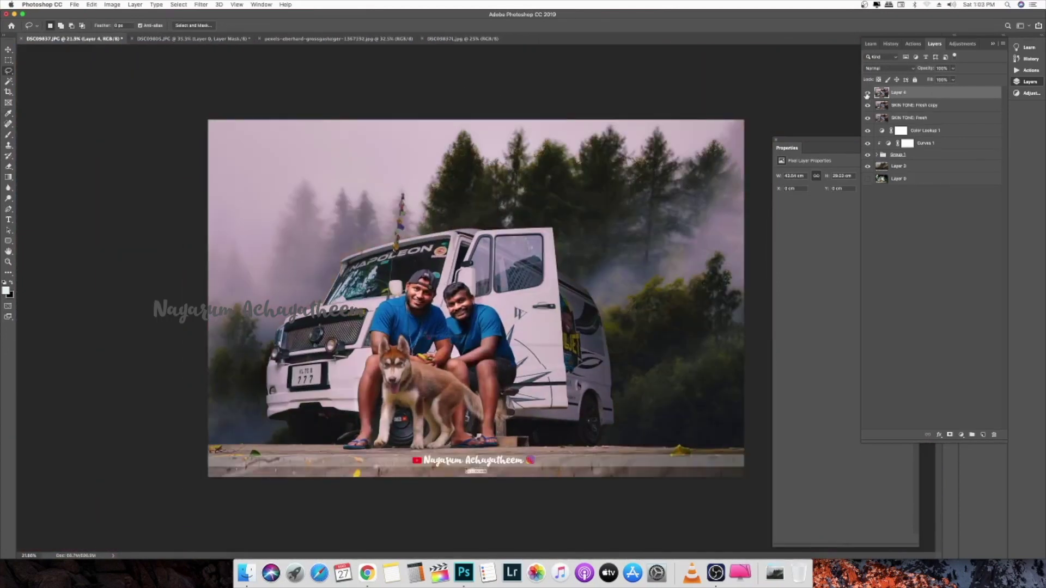
# Step: Compare the picture before and after the final grade by switching Layer 4's visibility off and on
pyautogui.click(866, 94)
pyautogui.click(867, 94)
pyautogui.click(867, 95)
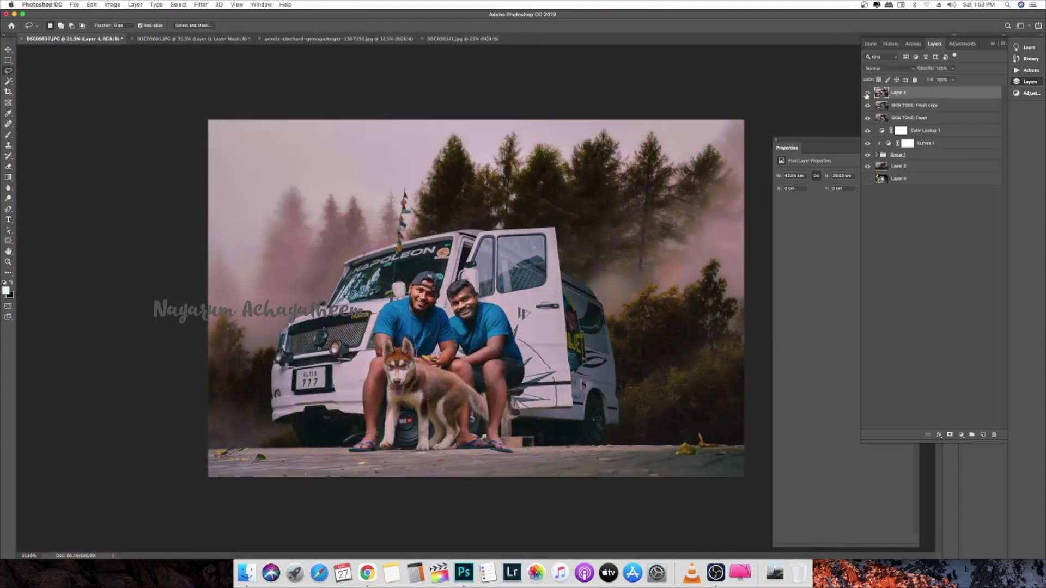
pyautogui.click(866, 95)
pyautogui.click(866, 94)
pyautogui.click(866, 95)
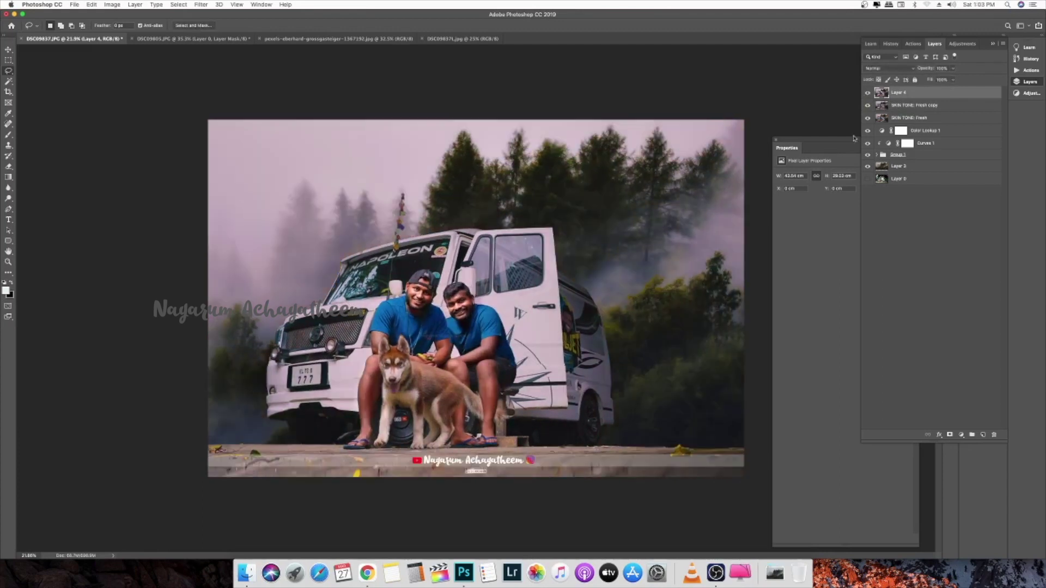
# Step: Hide Layer 4 and apply Levels to the copied skin tone layer with the white input level at 250
pyautogui.click(867, 94)
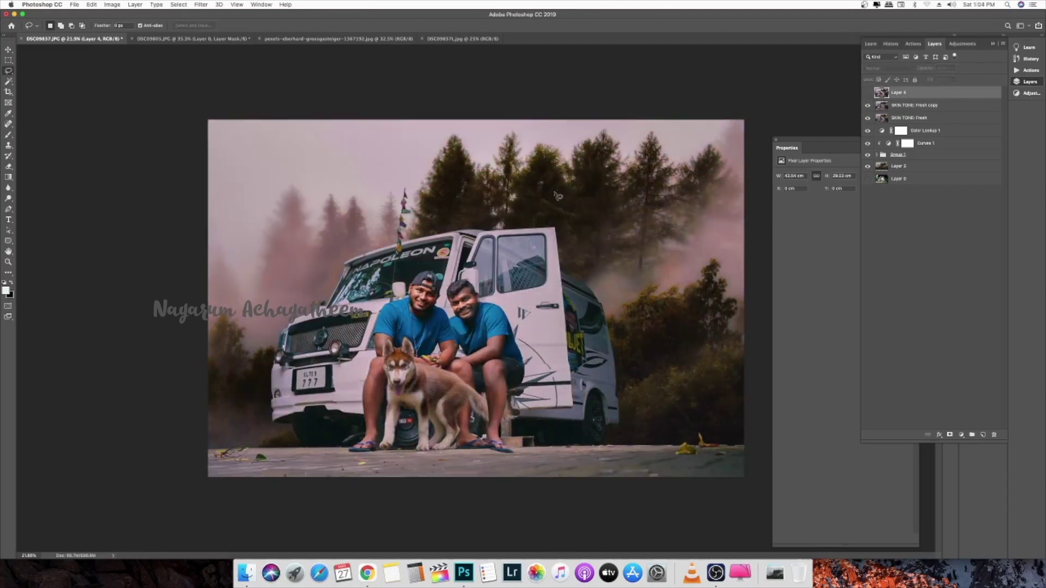
pyautogui.click(894, 111)
pyautogui.press('super+l')
pyautogui.moveTo(757, 326); pyautogui.dragTo(755, 326)
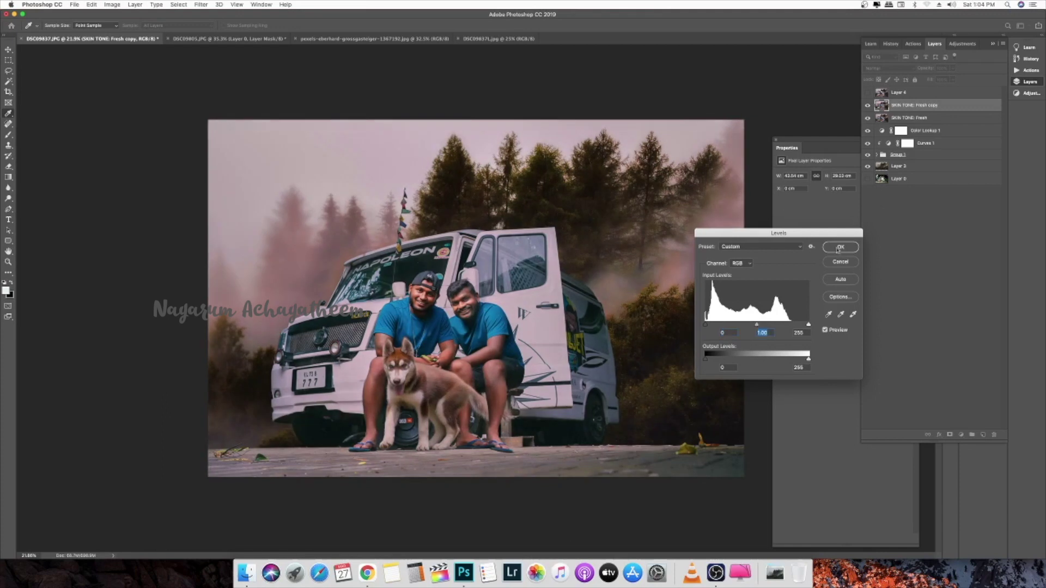
pyautogui.click(840, 247)
# Step: Raise the tones of the copied skin tone layer slightly with Curves and show Layer 4 again
pyautogui.press('super+m')
pyautogui.moveTo(745, 253); pyautogui.dragTo(742, 248)
pyautogui.click(901, 178)
pyautogui.click(867, 93)
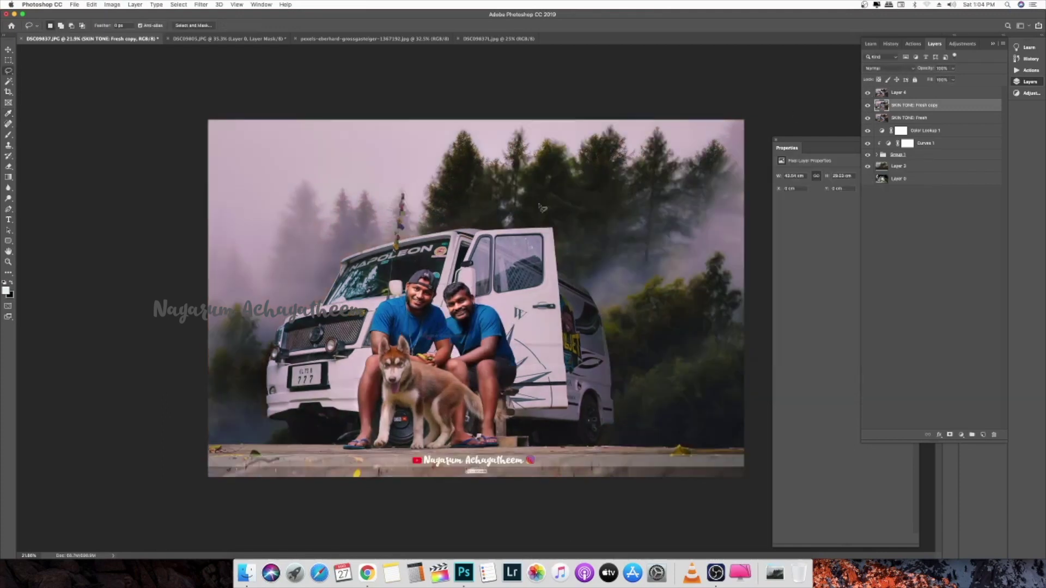
# Step: Close the Properties panel, collapse the Layers panel and examine the finished picture up close and as a whole
pyautogui.scroll(1, 552, 271)
pyautogui.scroll(3, 553, 271)
pyautogui.click(776, 139)
pyautogui.click(992, 43)
pyautogui.scroll(4, 492, 291)
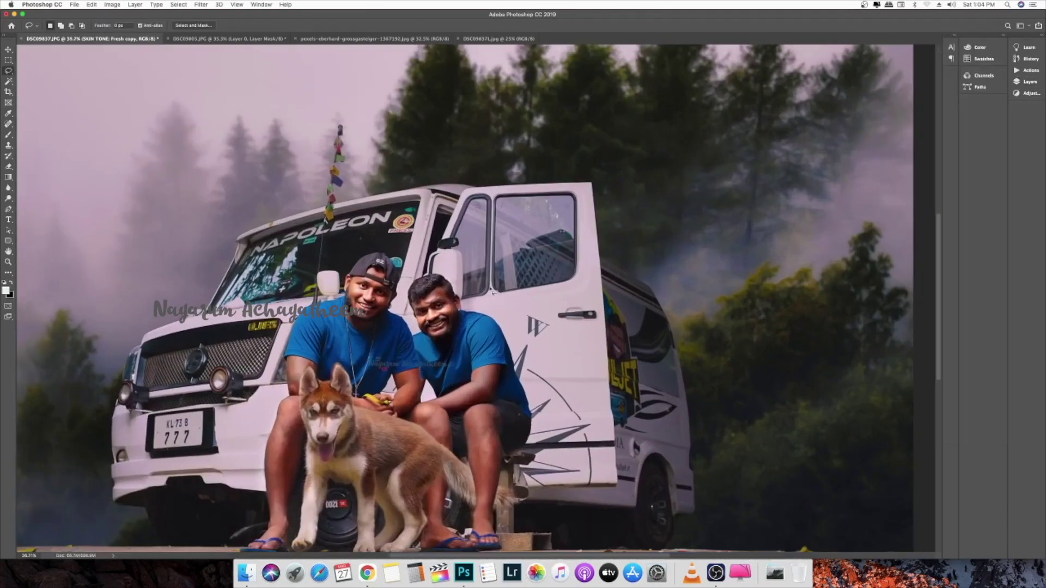
pyautogui.scroll(-3, 492, 290)
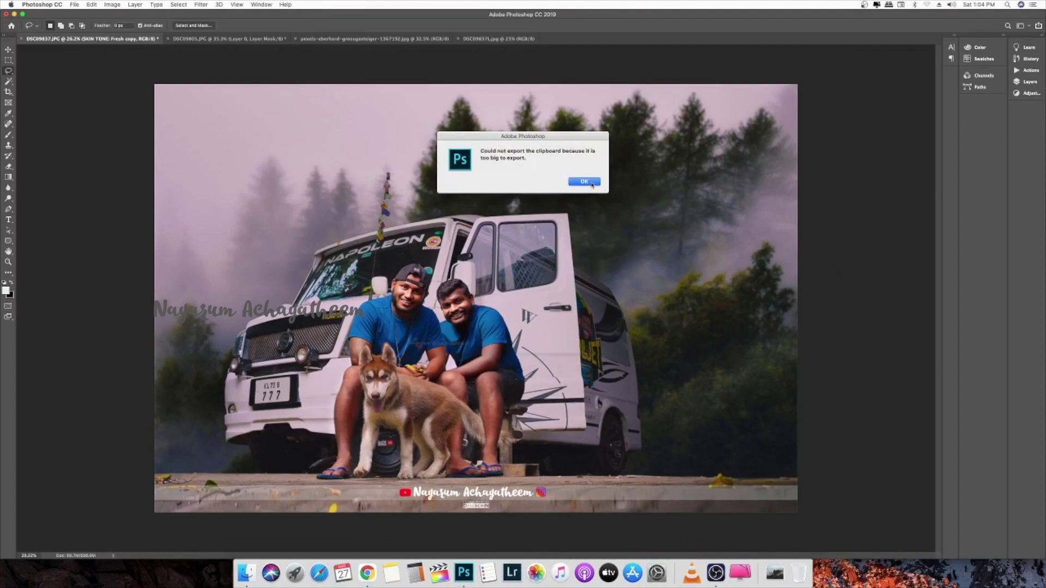